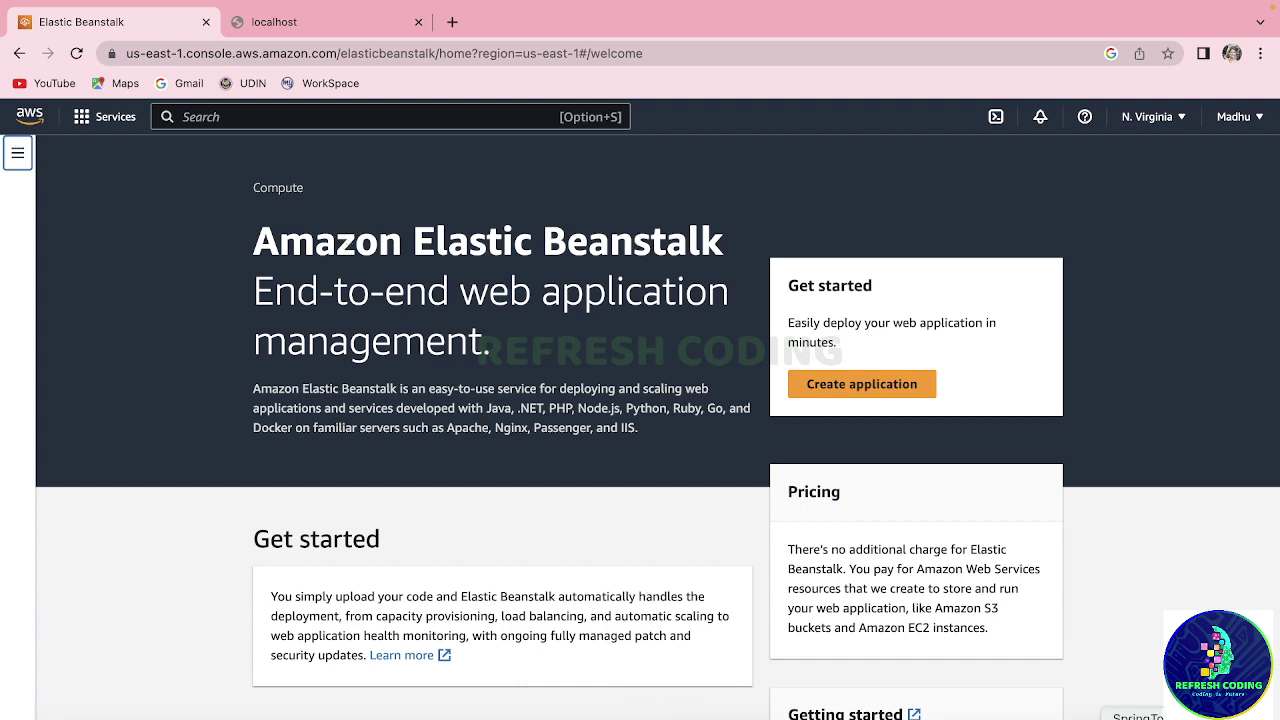
# - Switch to Spring Tool Suite and start a new Spring Starter Project from the Spring Boot wizards
pyautogui.click(1150, 718)
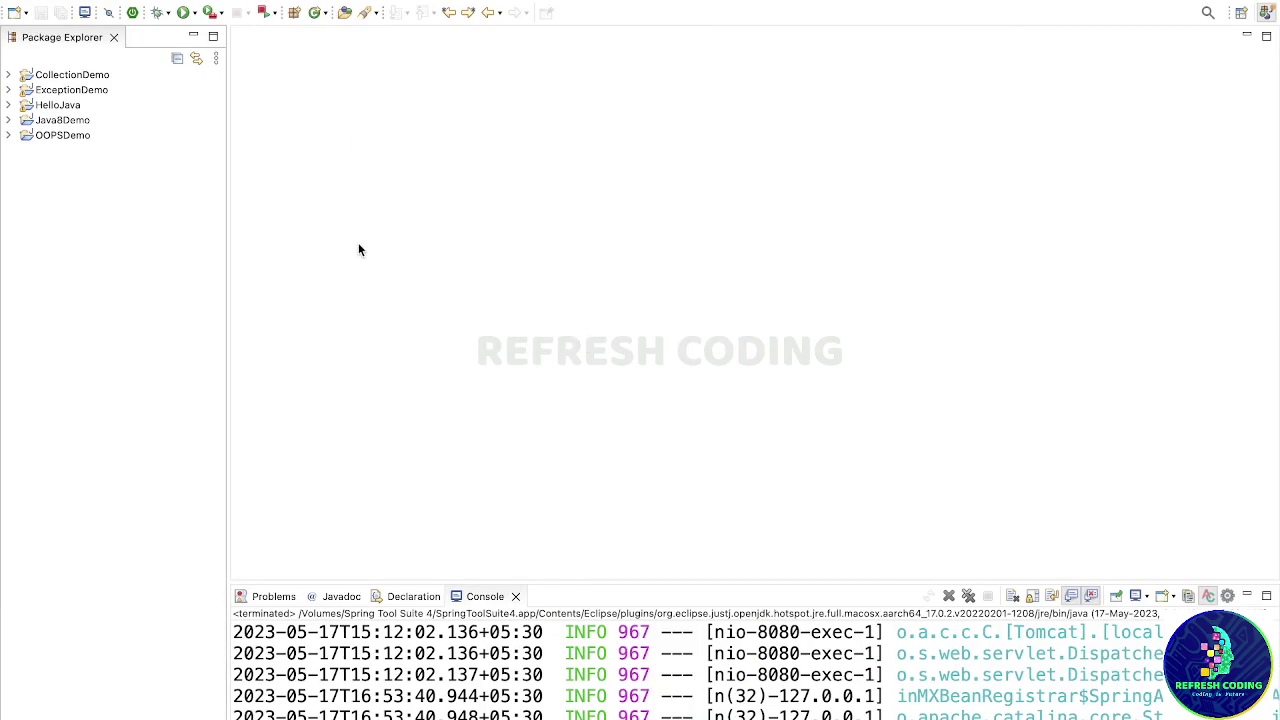
pyautogui.click(14, 13)
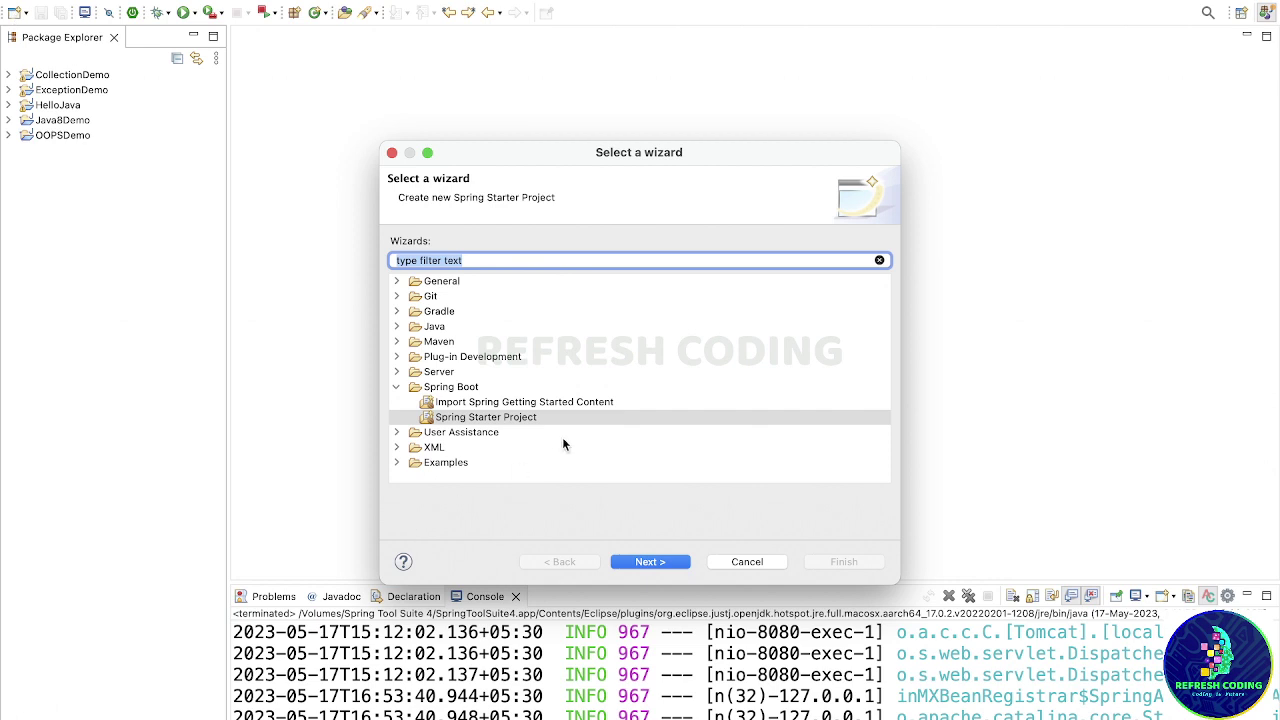
pyautogui.click(527, 420)
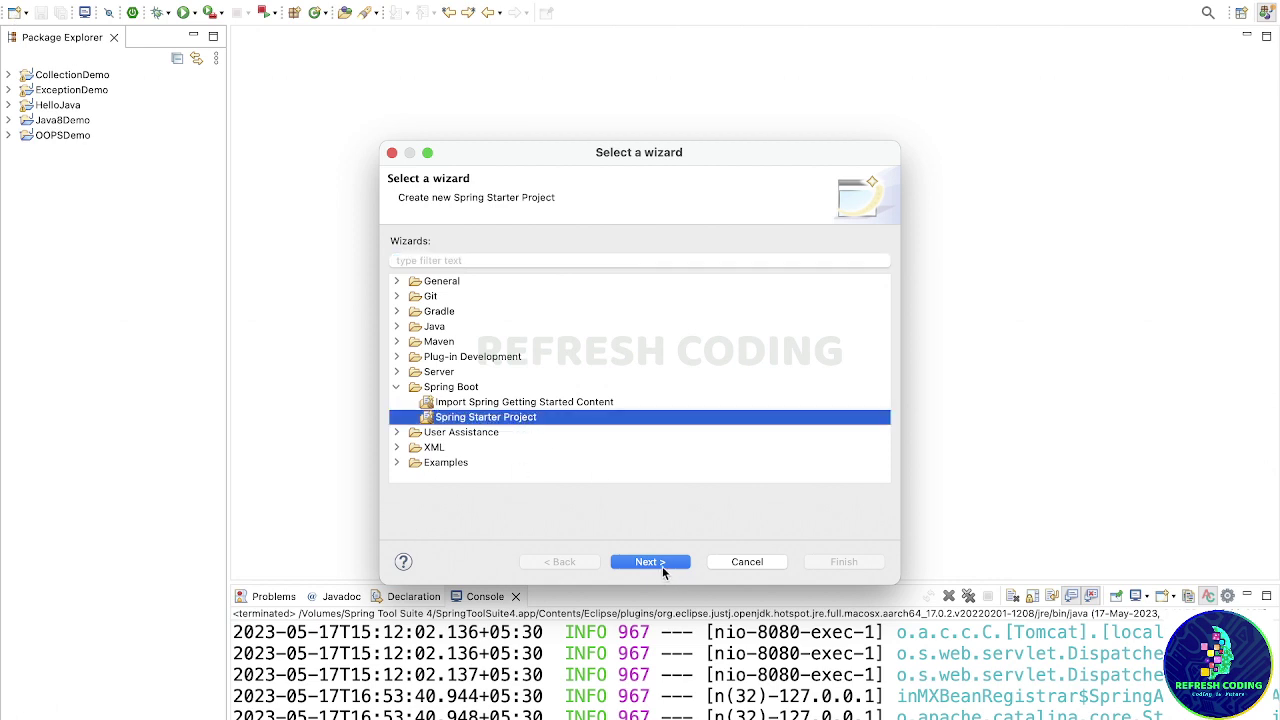
pyautogui.click(652, 562)
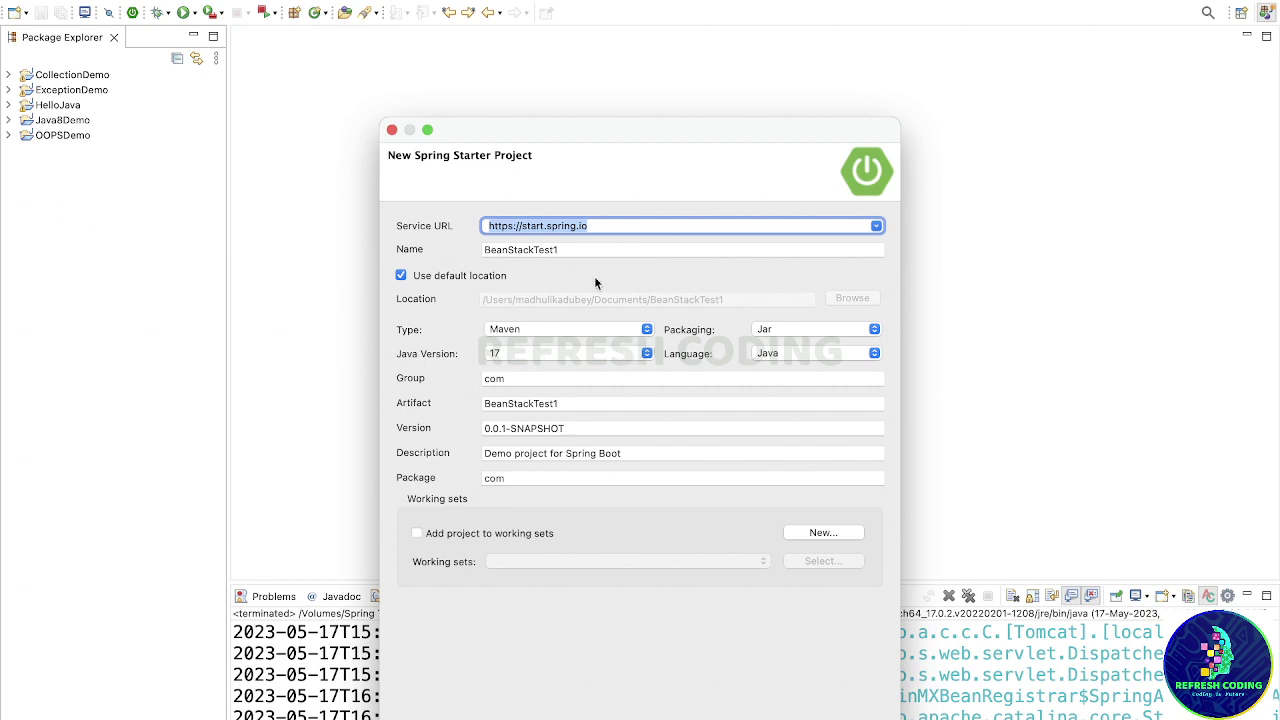
# - Create the starter project with name BeanStackTest1, package com and the Spring Web dependency
pyautogui.click(573, 250)
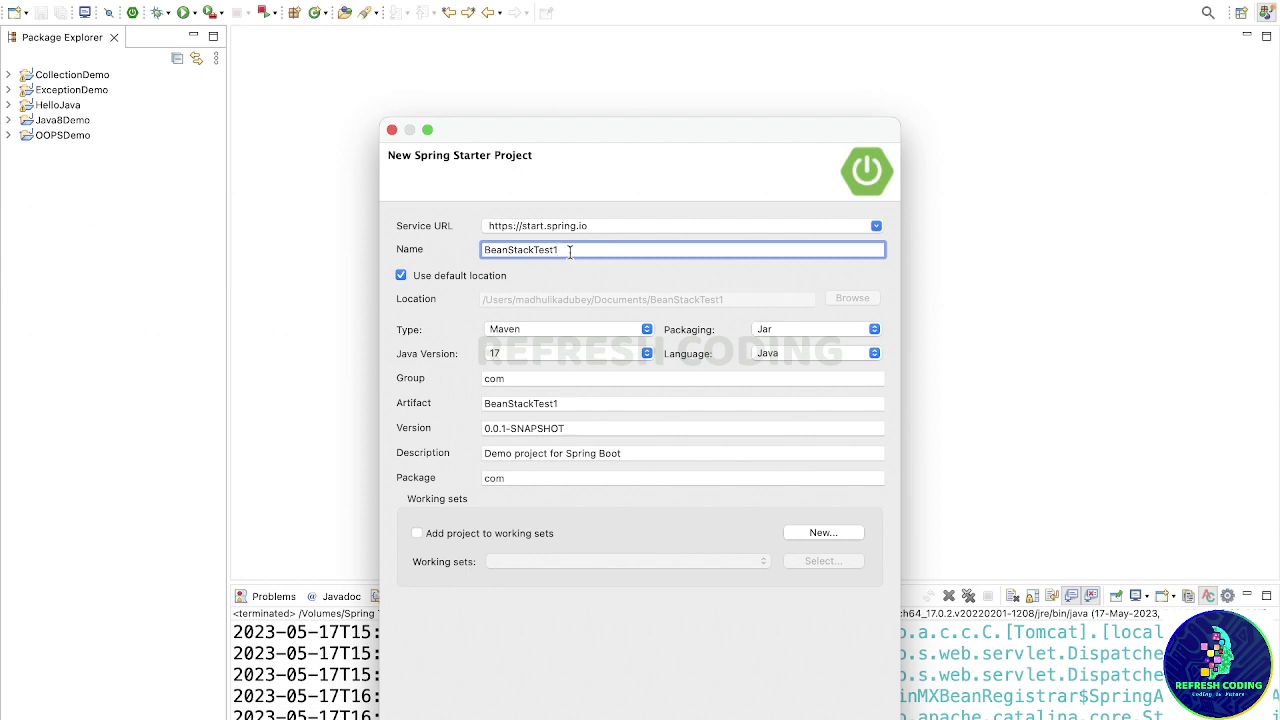
pyautogui.click(516, 478)
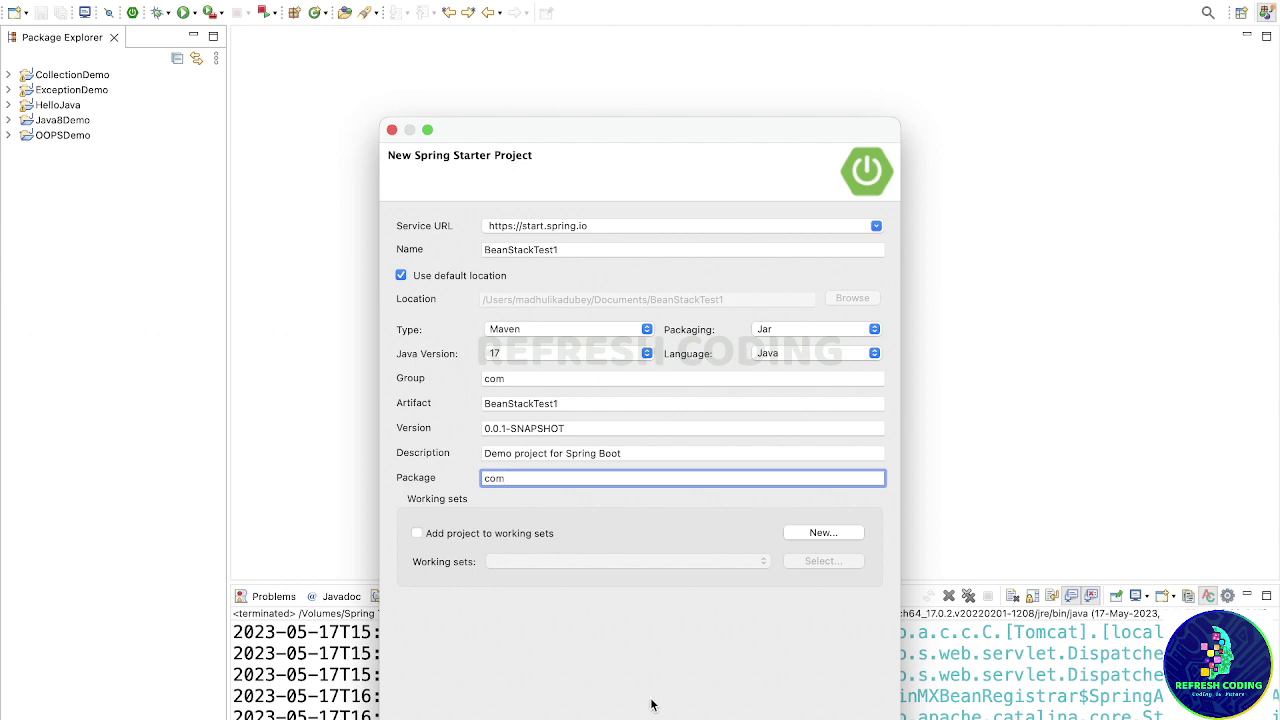
pyautogui.press('Return')
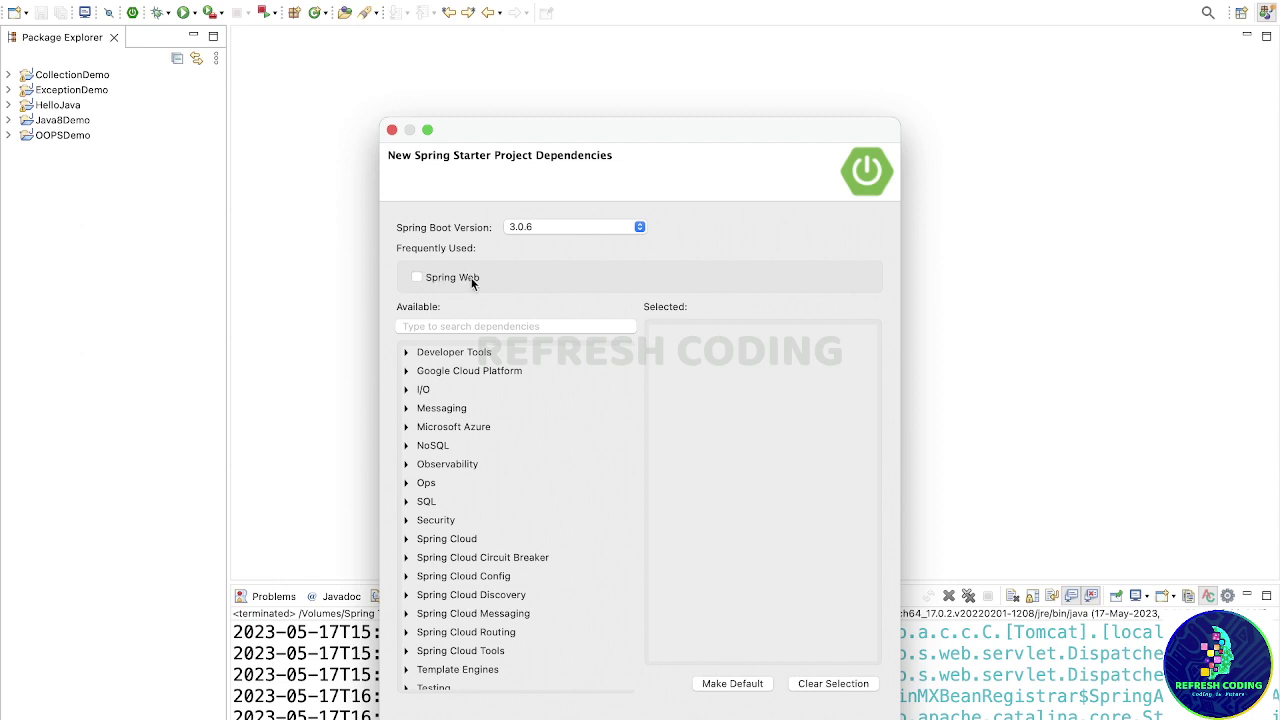
pyautogui.click(417, 279)
pyautogui.press('Return')
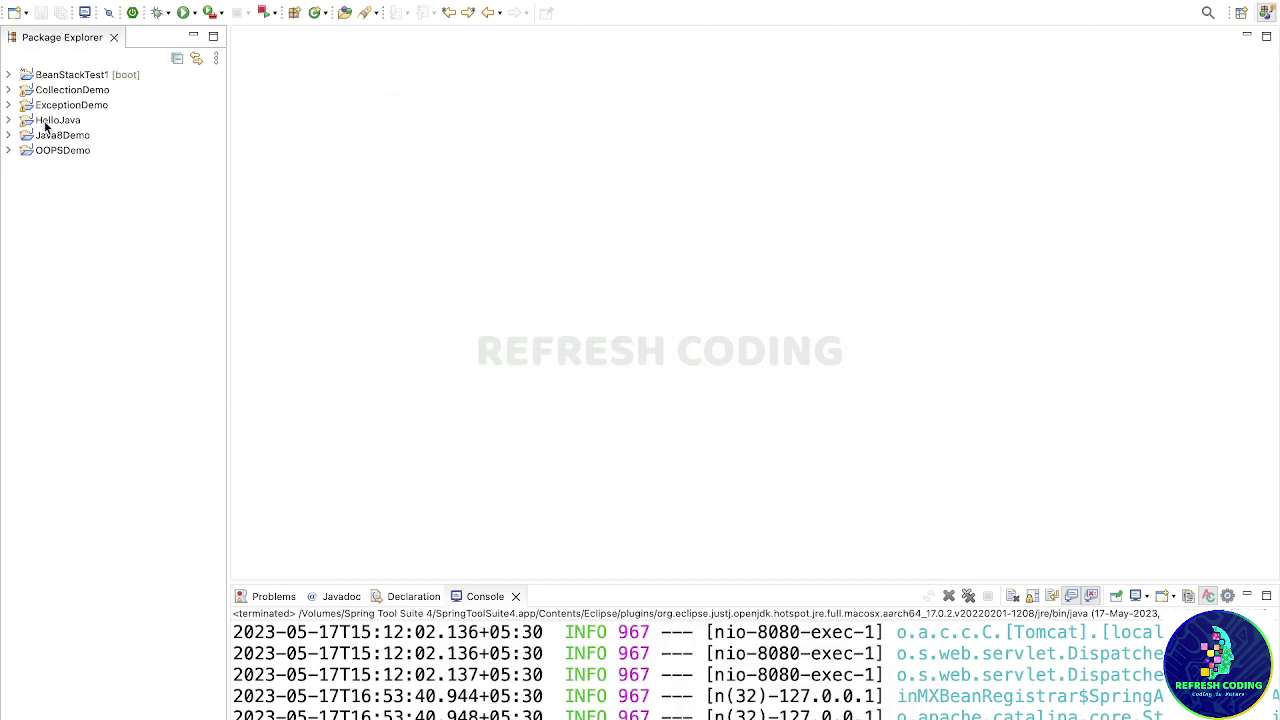
# - Expand the BeanStackTest1 project down to the com package in src/main/java and open BeanStackTest1Application.java
pyautogui.click(10, 75)
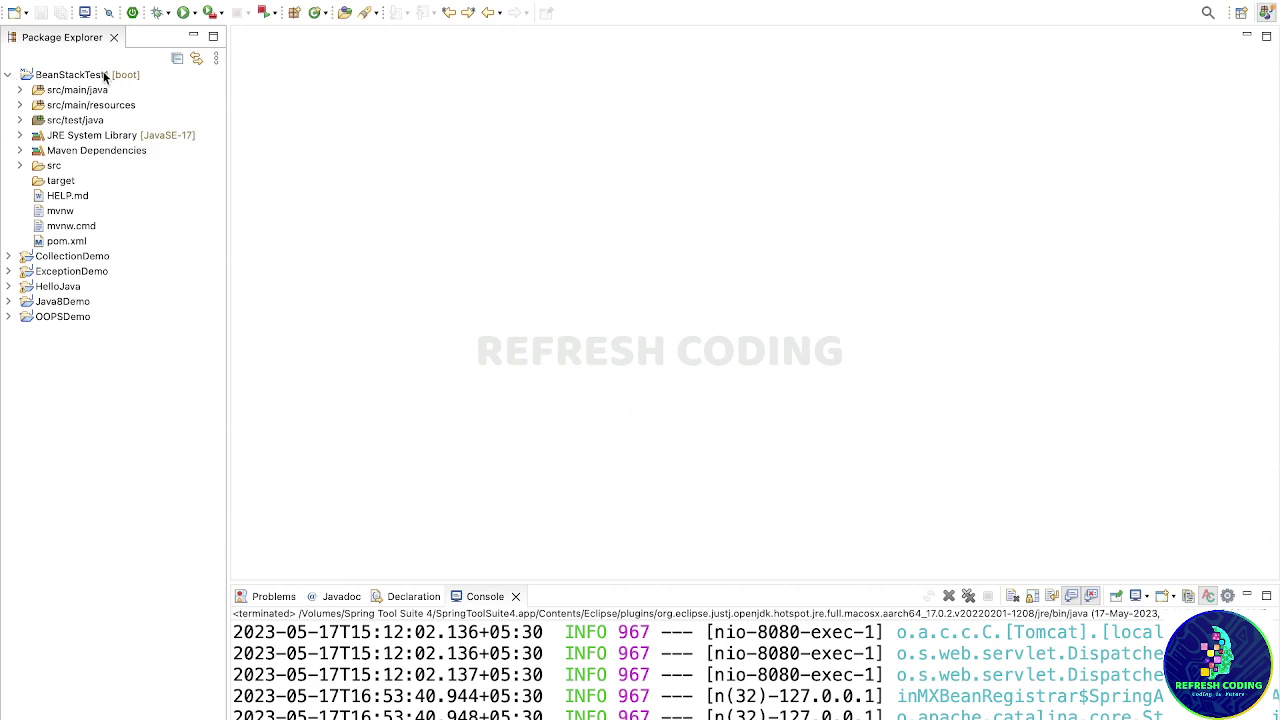
pyautogui.click(104, 77)
pyautogui.click(25, 90)
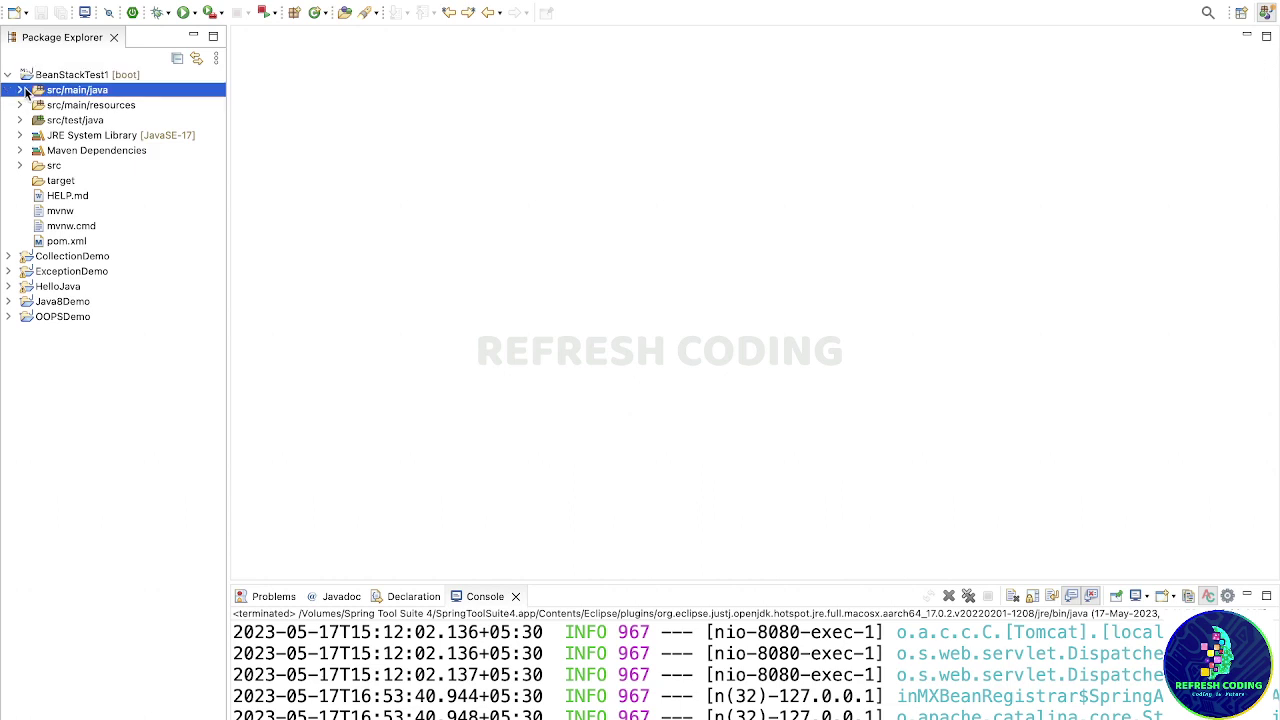
pyautogui.click(21, 90)
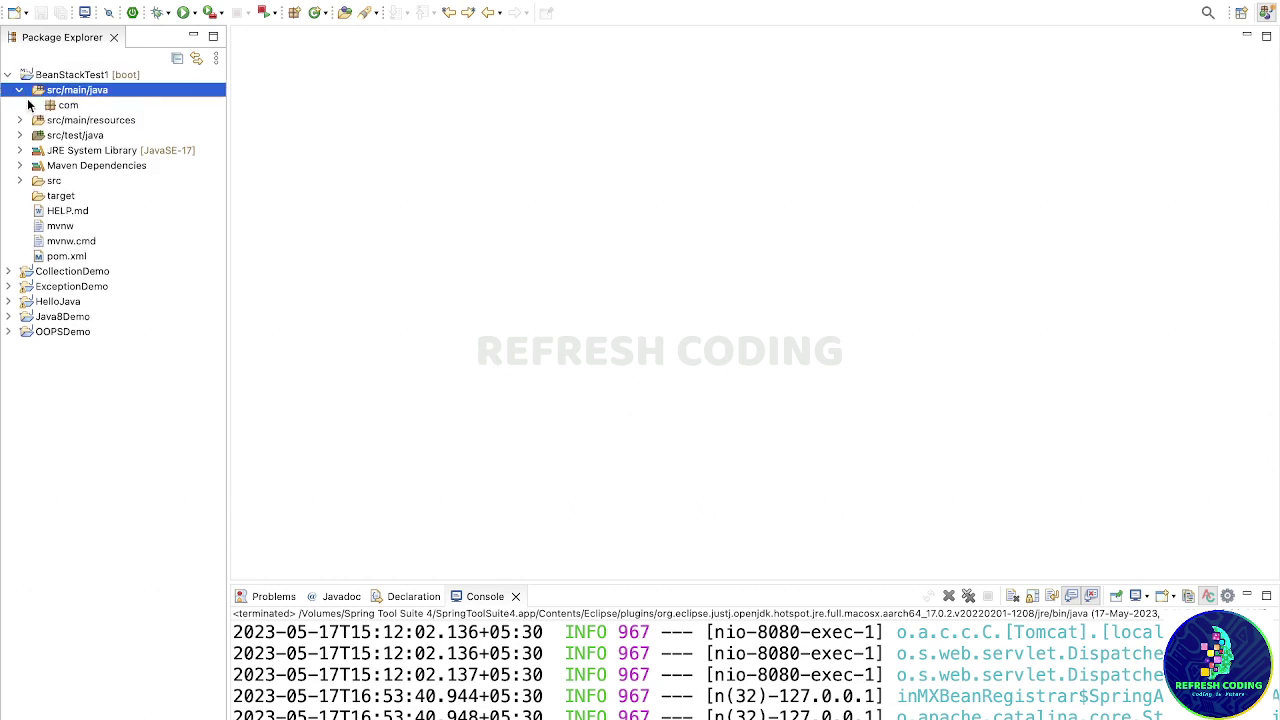
pyautogui.click(33, 105)
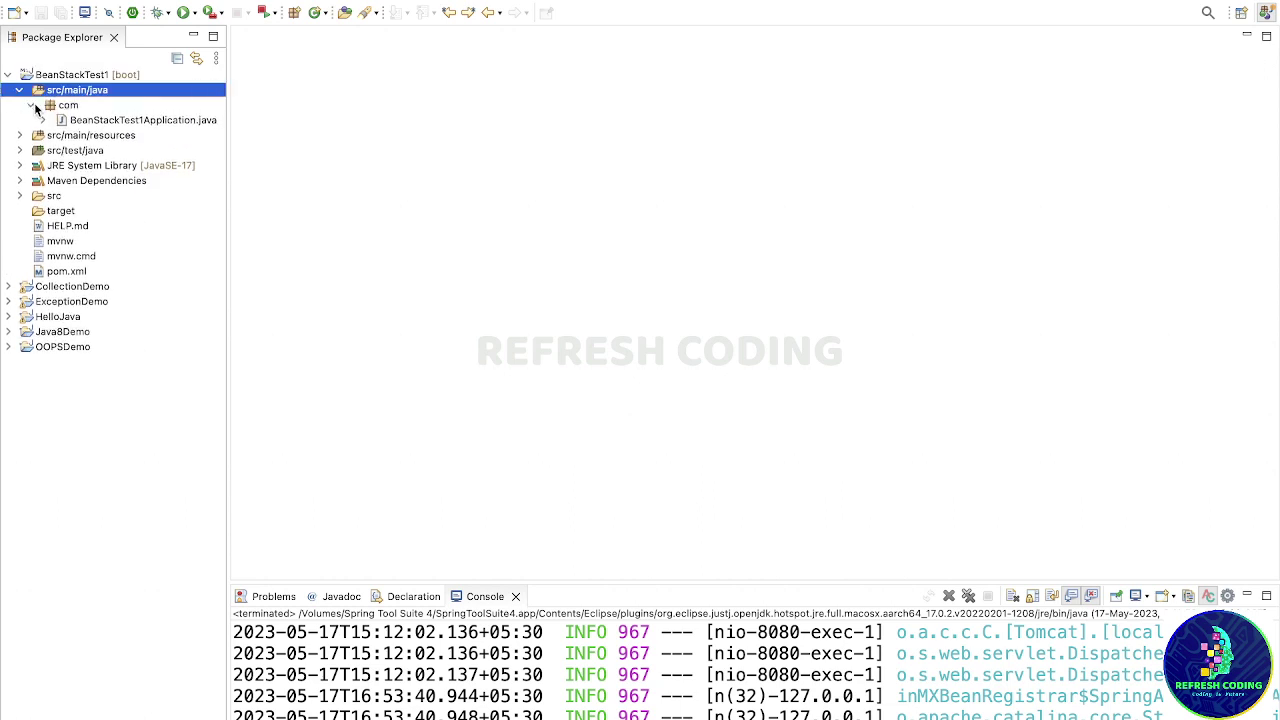
pyautogui.doubleClick(127, 120)
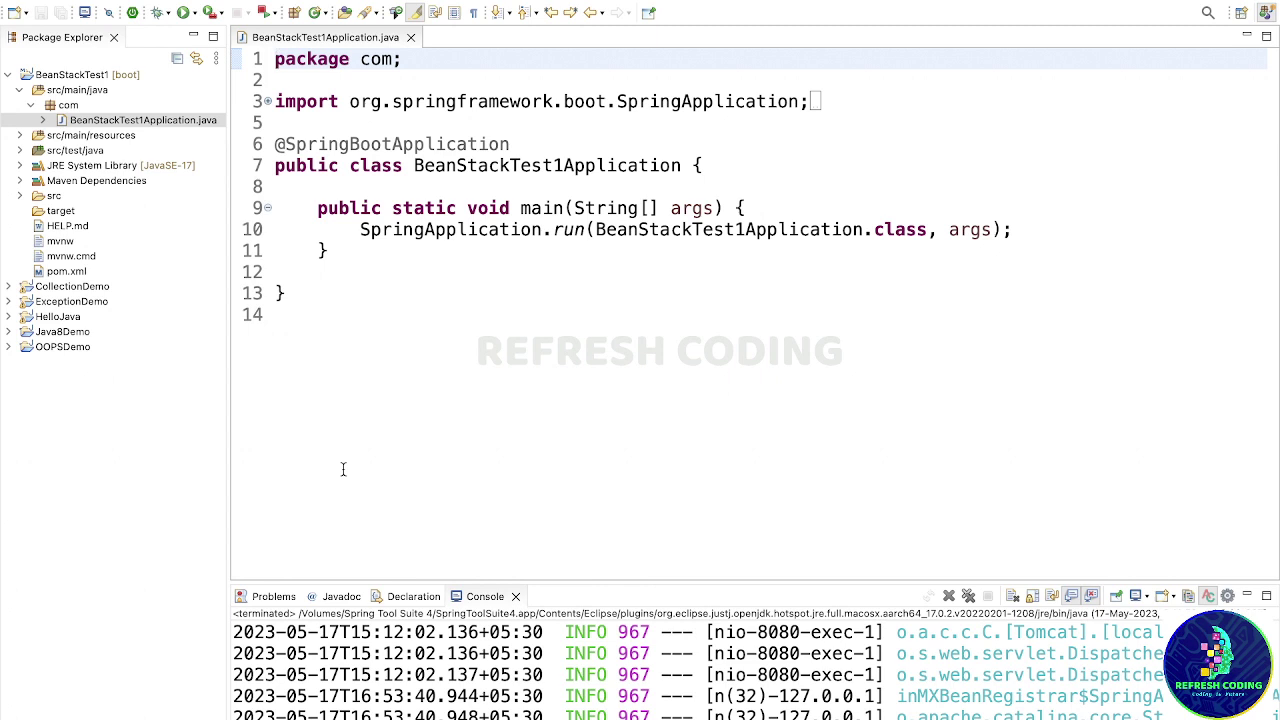
# - Create a new Java class named HelloController in the com package of BeanStackTest1
pyautogui.click(71, 106)
pyautogui.click(70, 135)
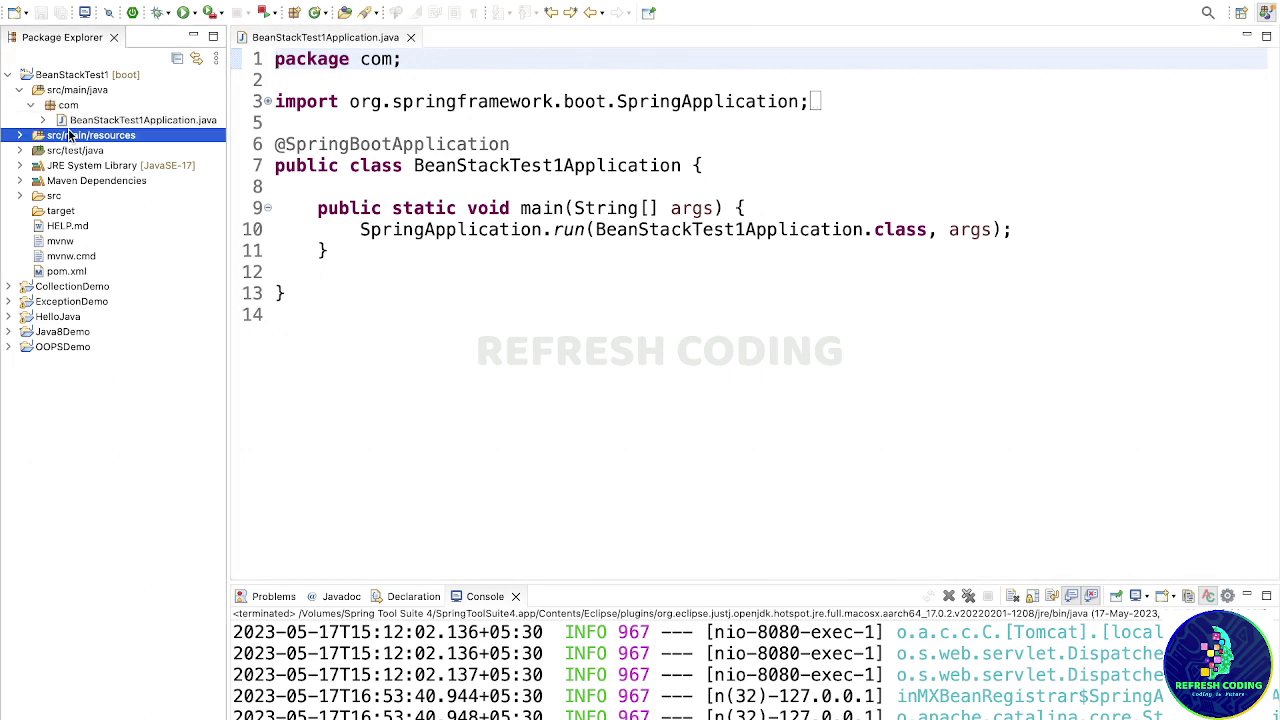
pyautogui.click(70, 106)
pyautogui.rightClick(70, 106)
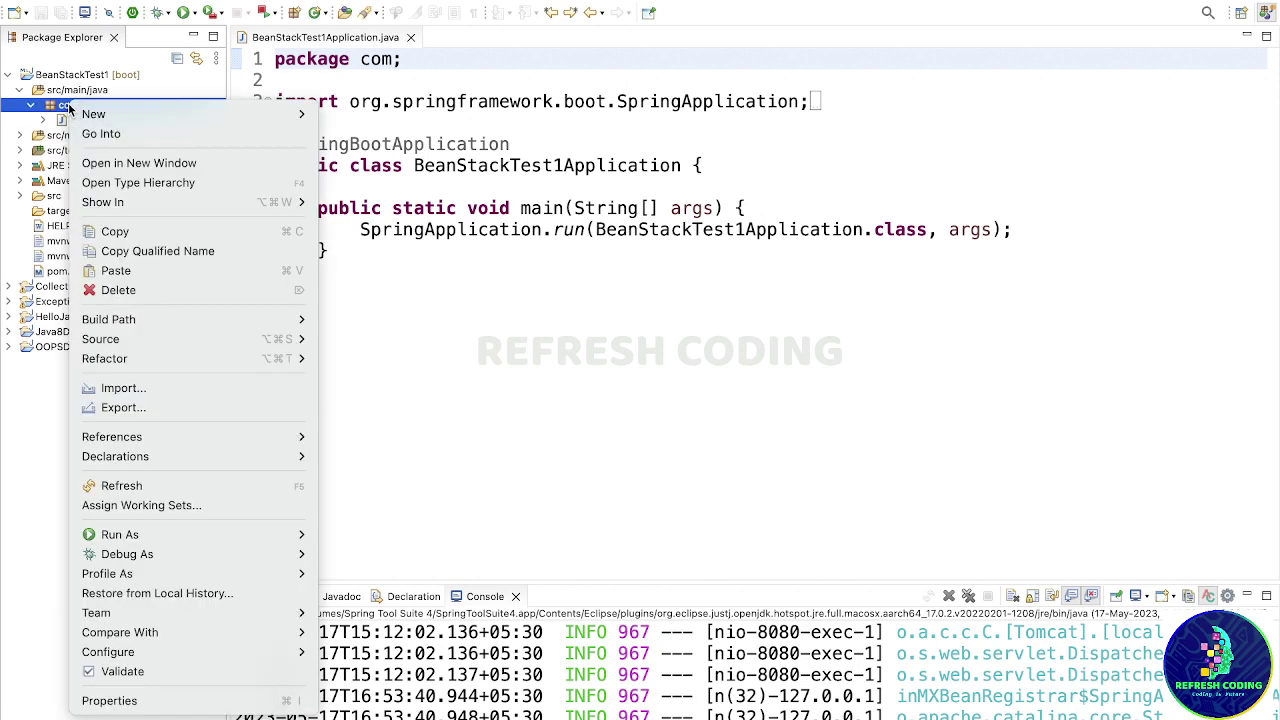
pyautogui.moveTo(180, 114)
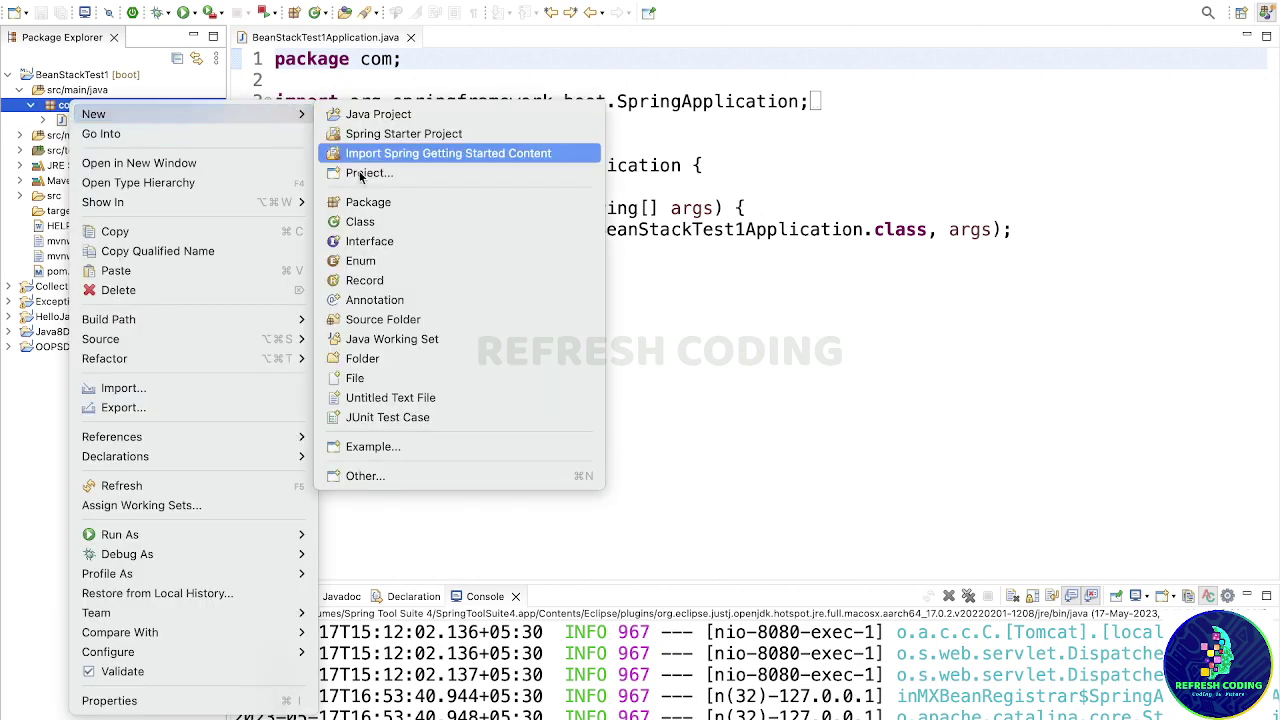
pyautogui.click(390, 220)
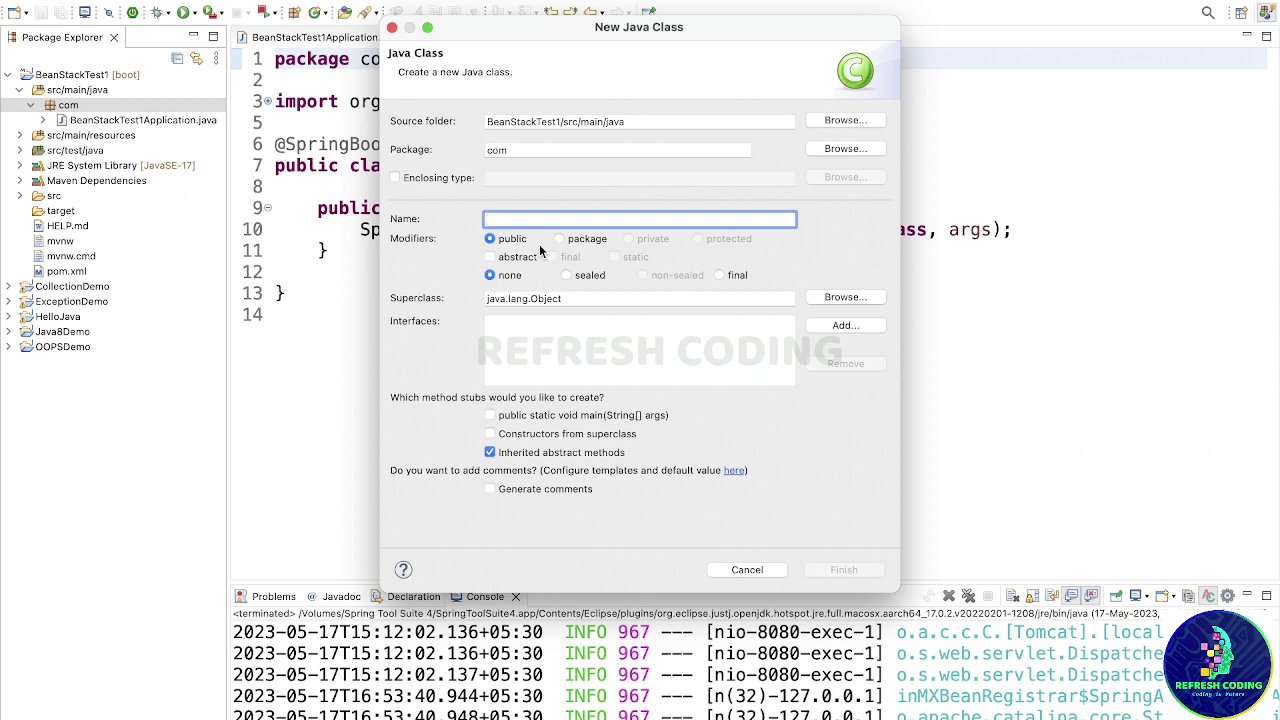
pyautogui.write('Hell')
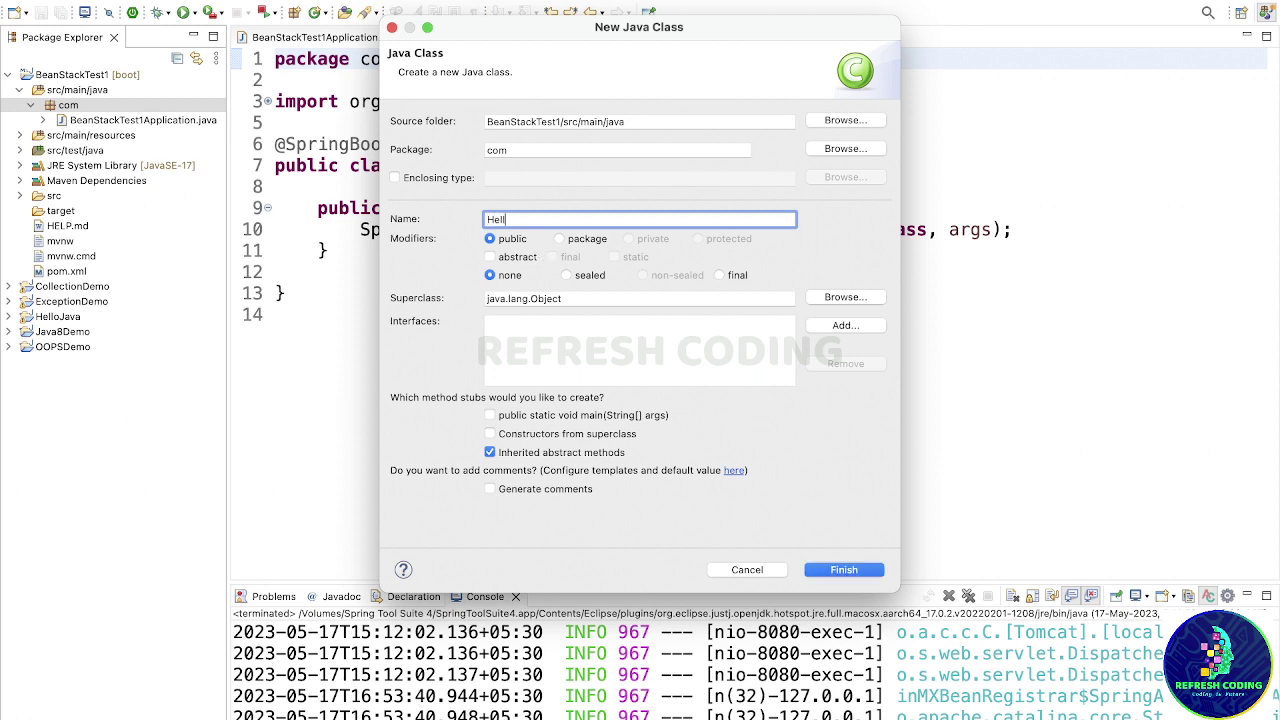
pyautogui.write('oController')
pyautogui.click(848, 569)
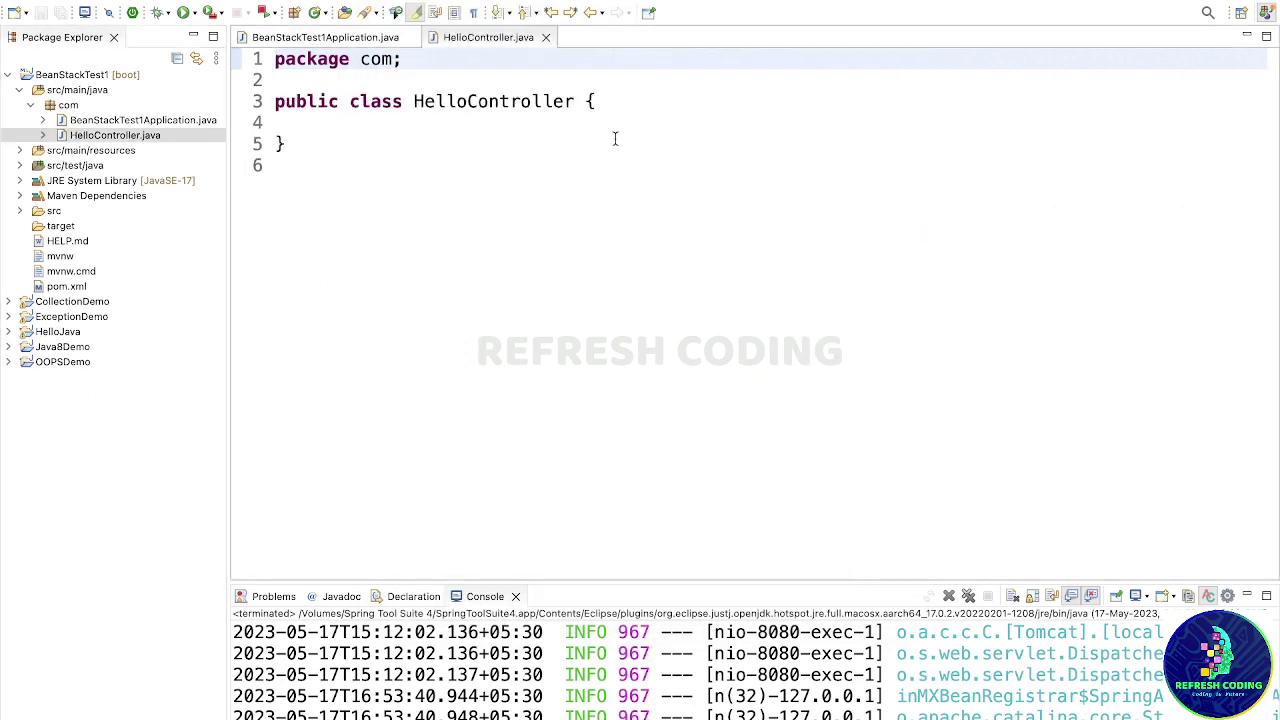
pyautogui.click(627, 102)
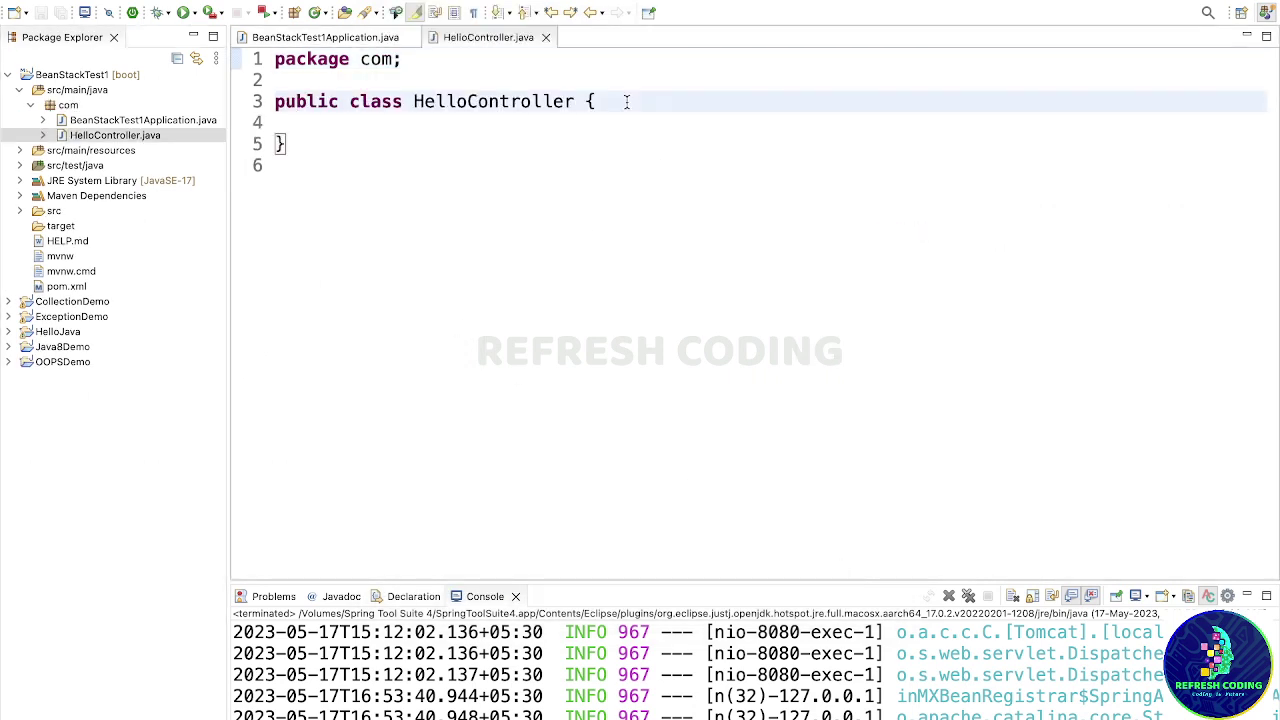
pyautogui.click(288, 85)
pyautogui.press('Return')
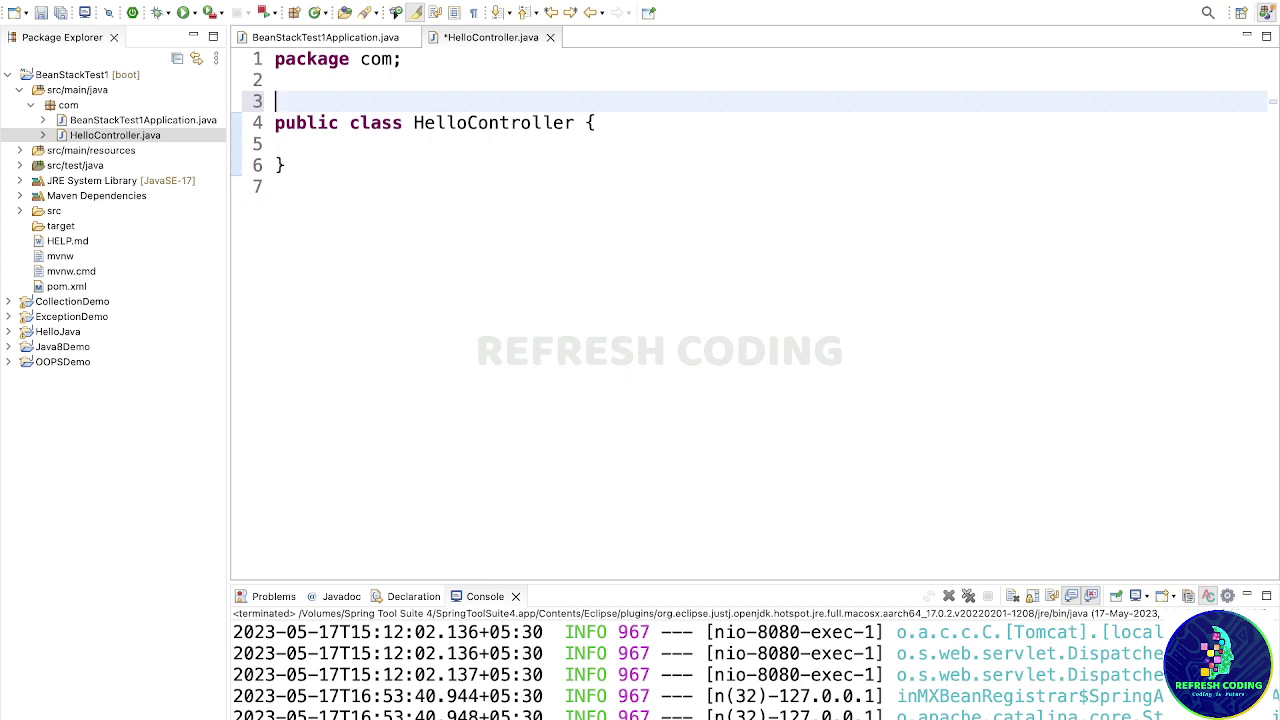
pyautogui.write('@Rest')
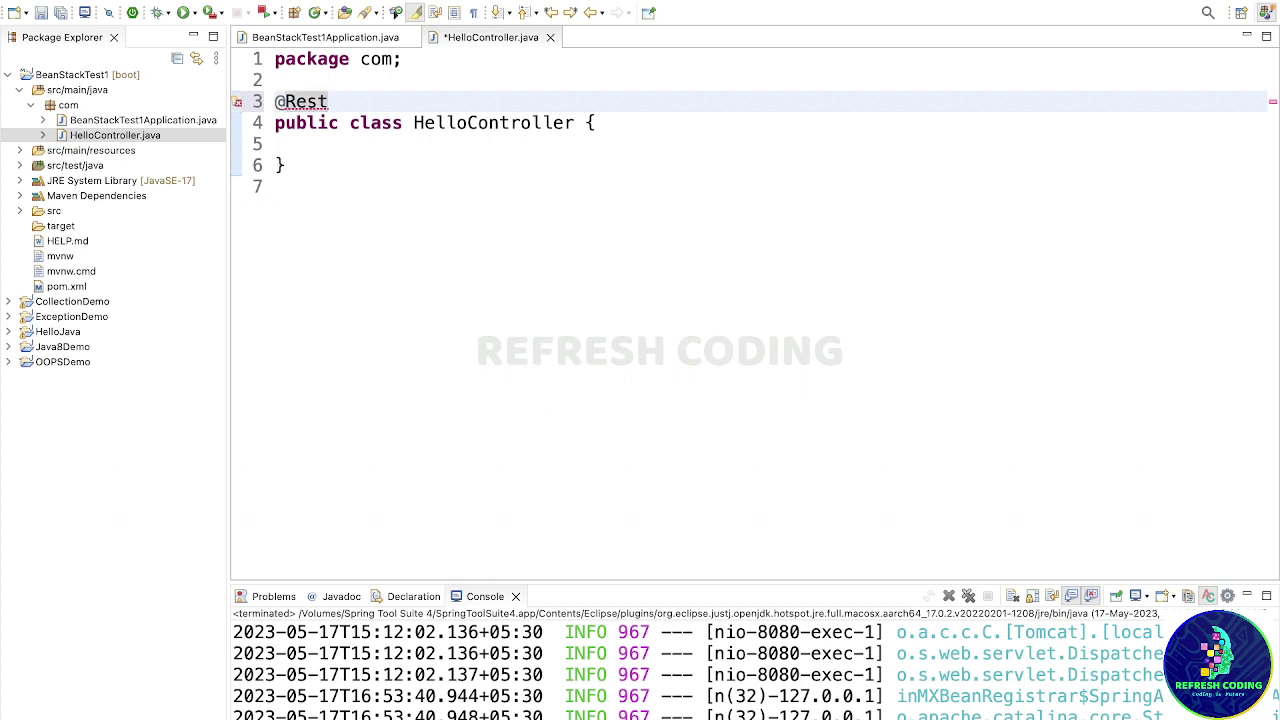
pyautogui.hotkey('ctrl', 'space')
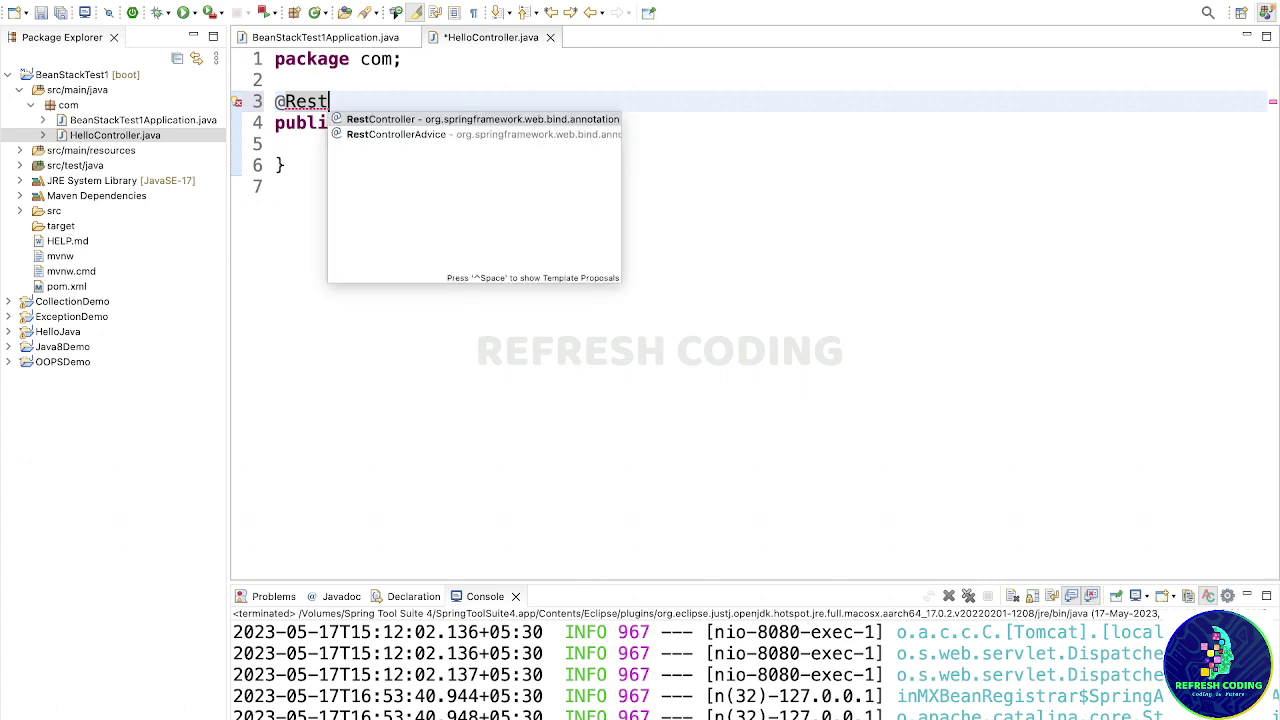
pyautogui.press('Return')
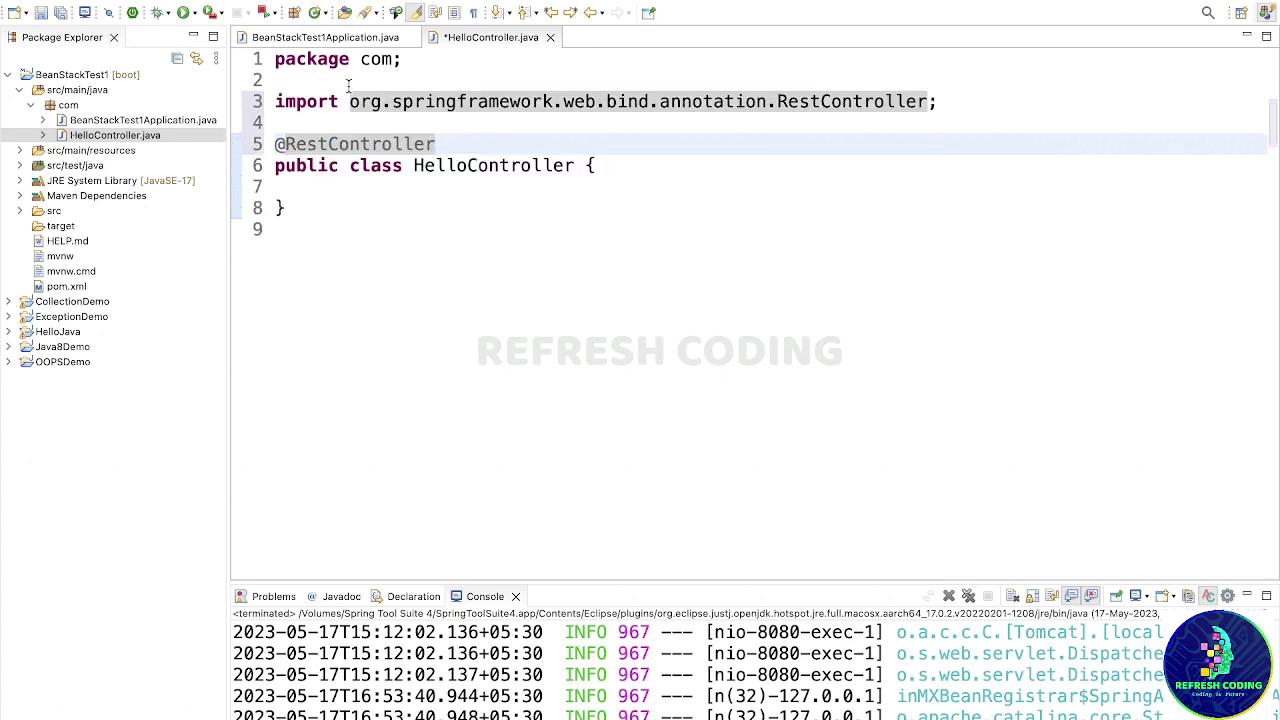
# - Declare a public String method welcome() with an empty body inside the HelloController class
pyautogui.click(645, 174)
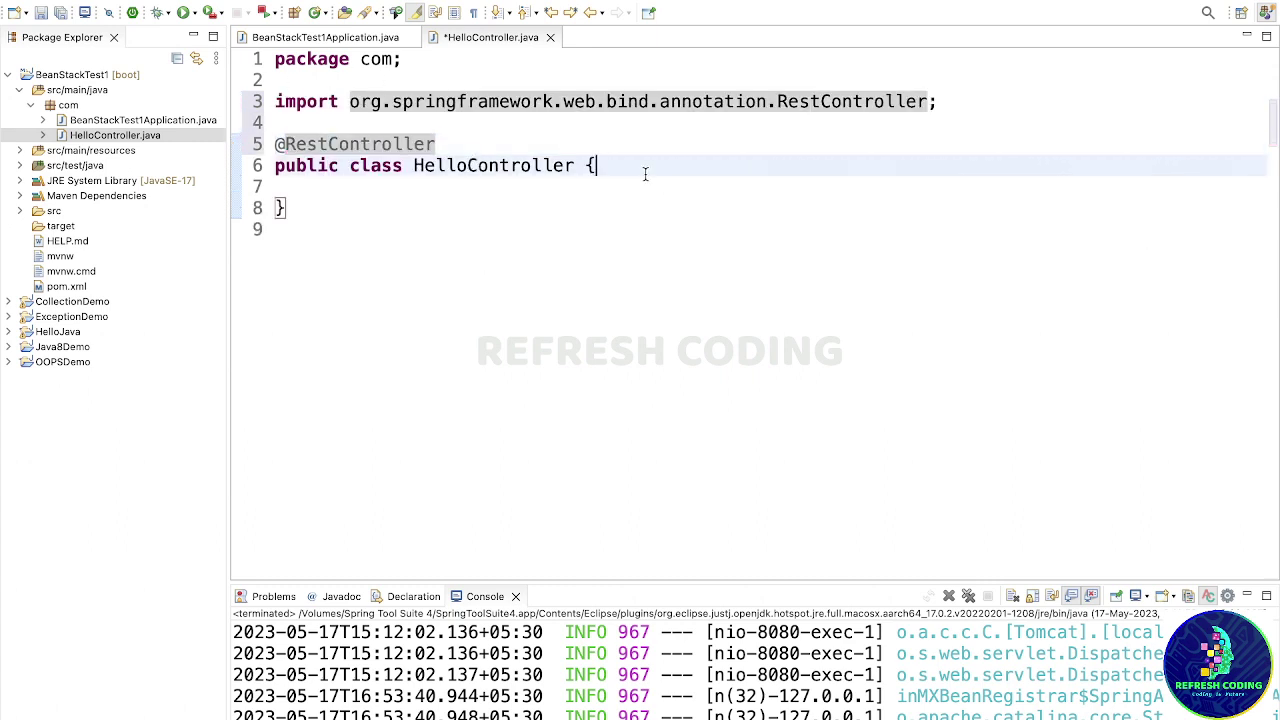
pyautogui.press('Return')
pyautogui.press('Return')
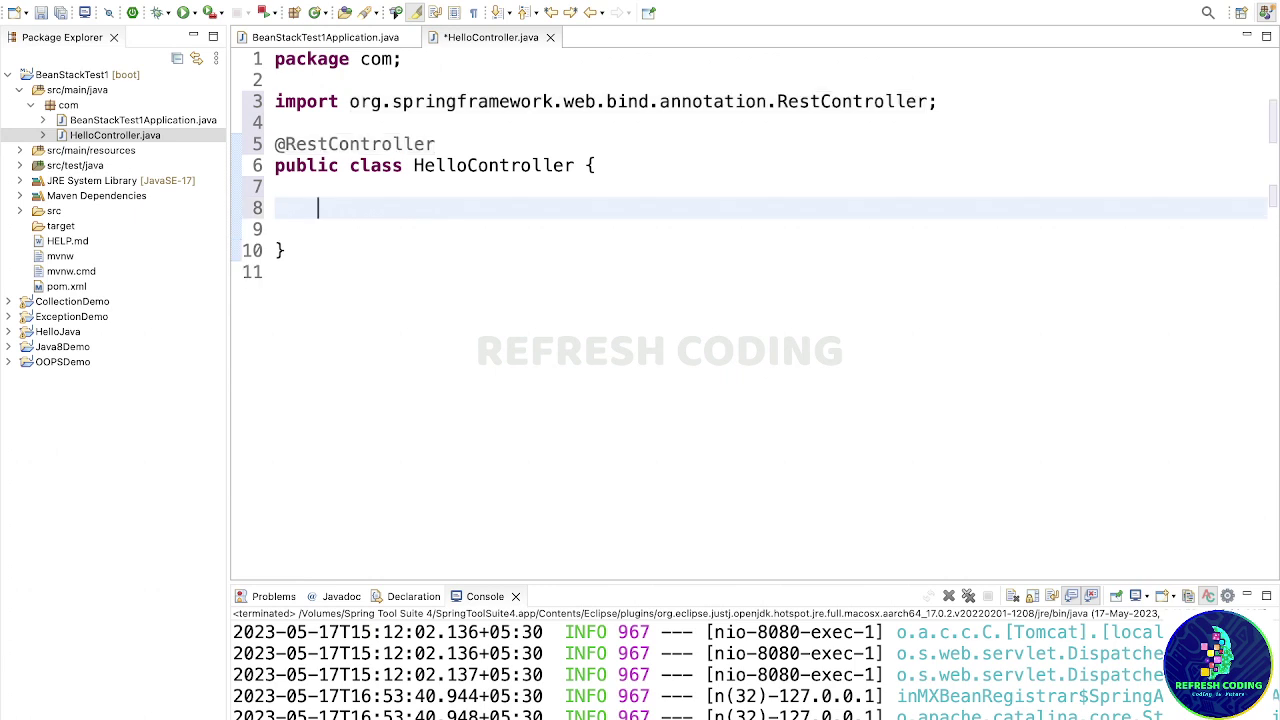
pyautogui.write('public ')
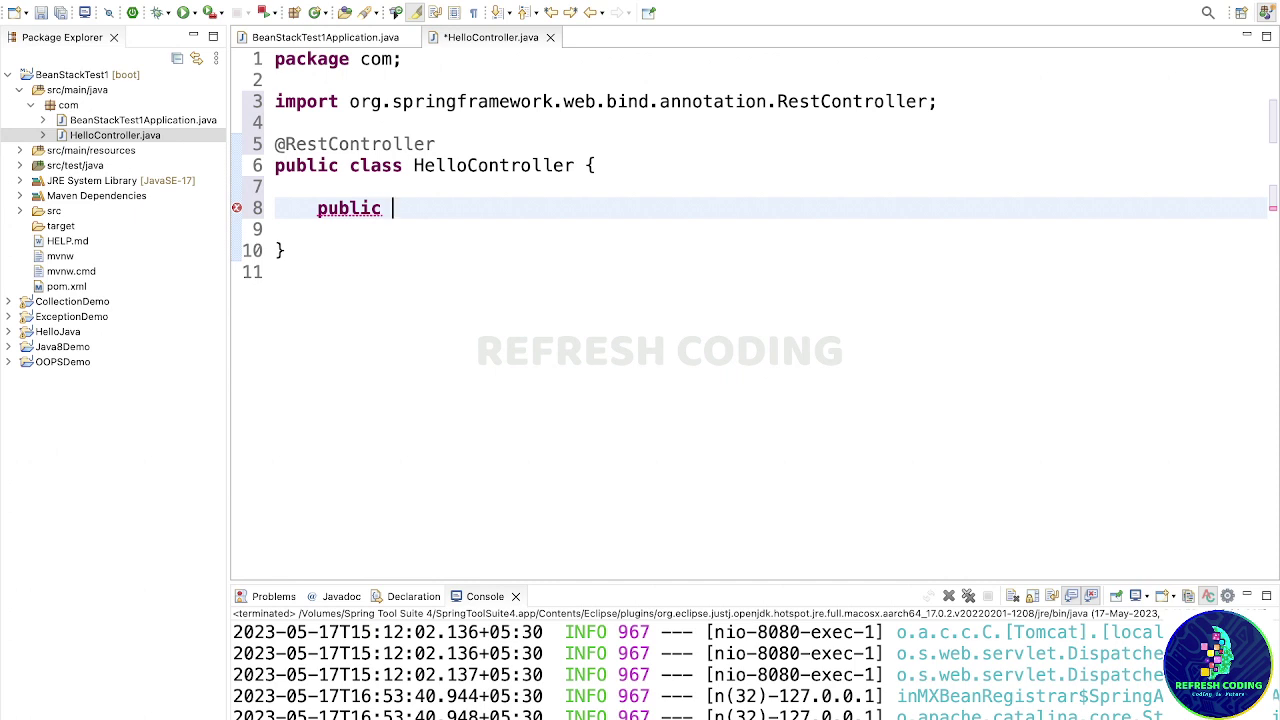
pyautogui.write('String ')
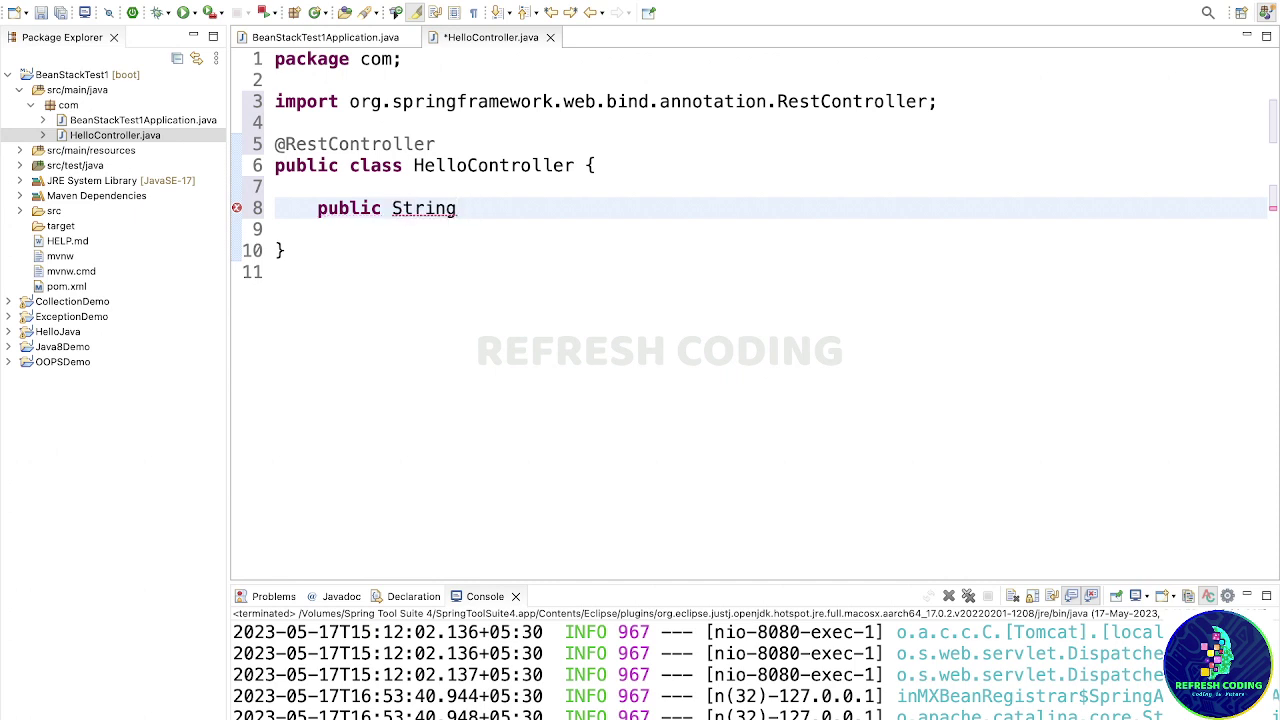
pyautogui.write('welcome')
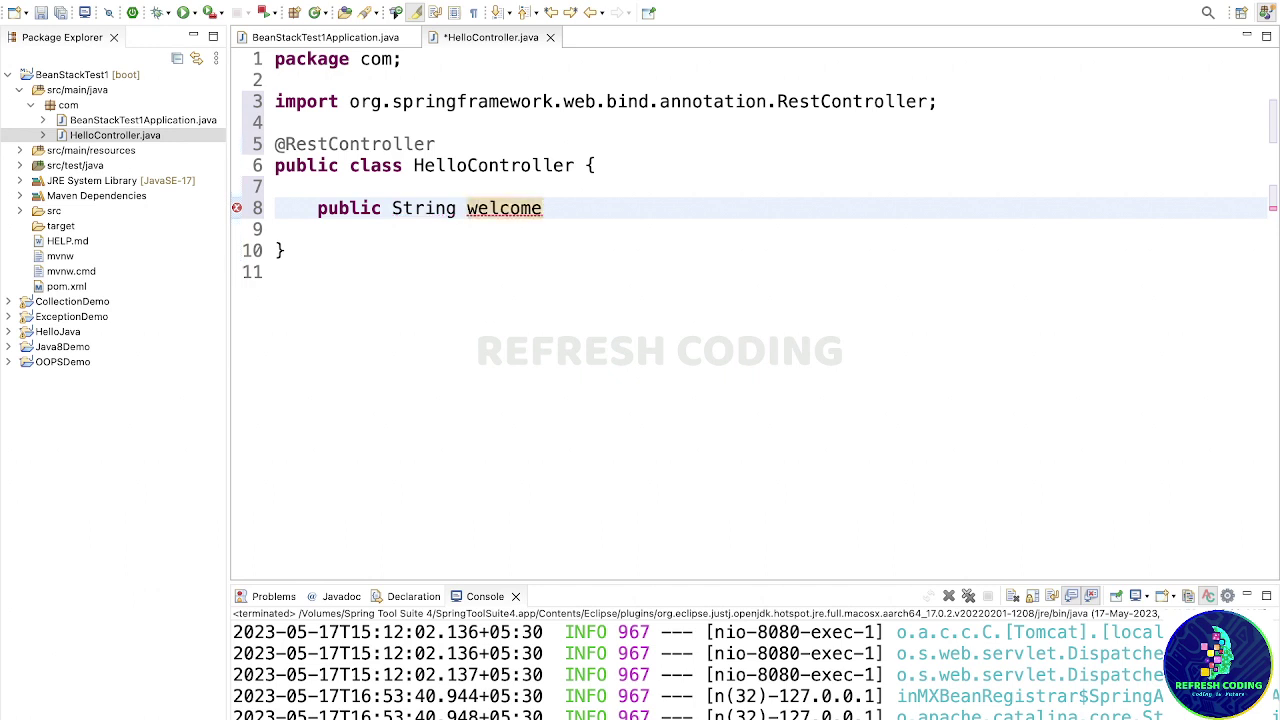
pyautogui.write('(')
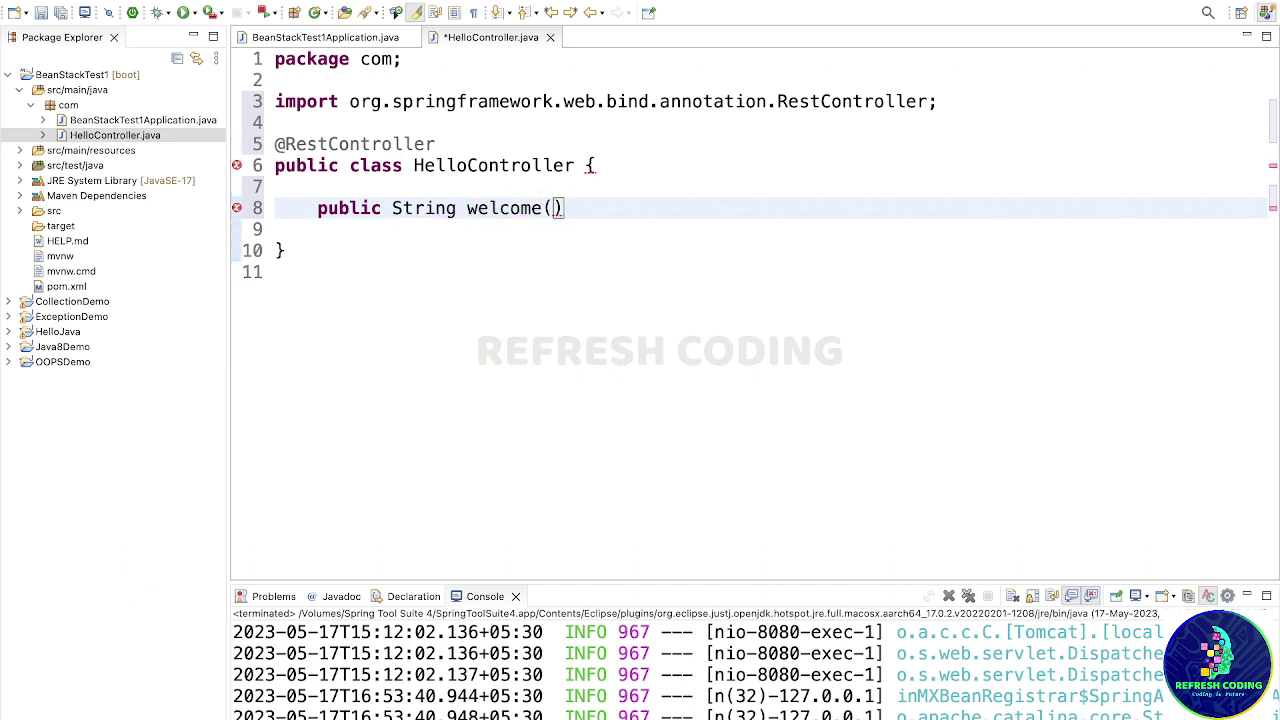
pyautogui.press('Right')
pyautogui.press('Return')
pyautogui.write('{')
pyautogui.press('Return')
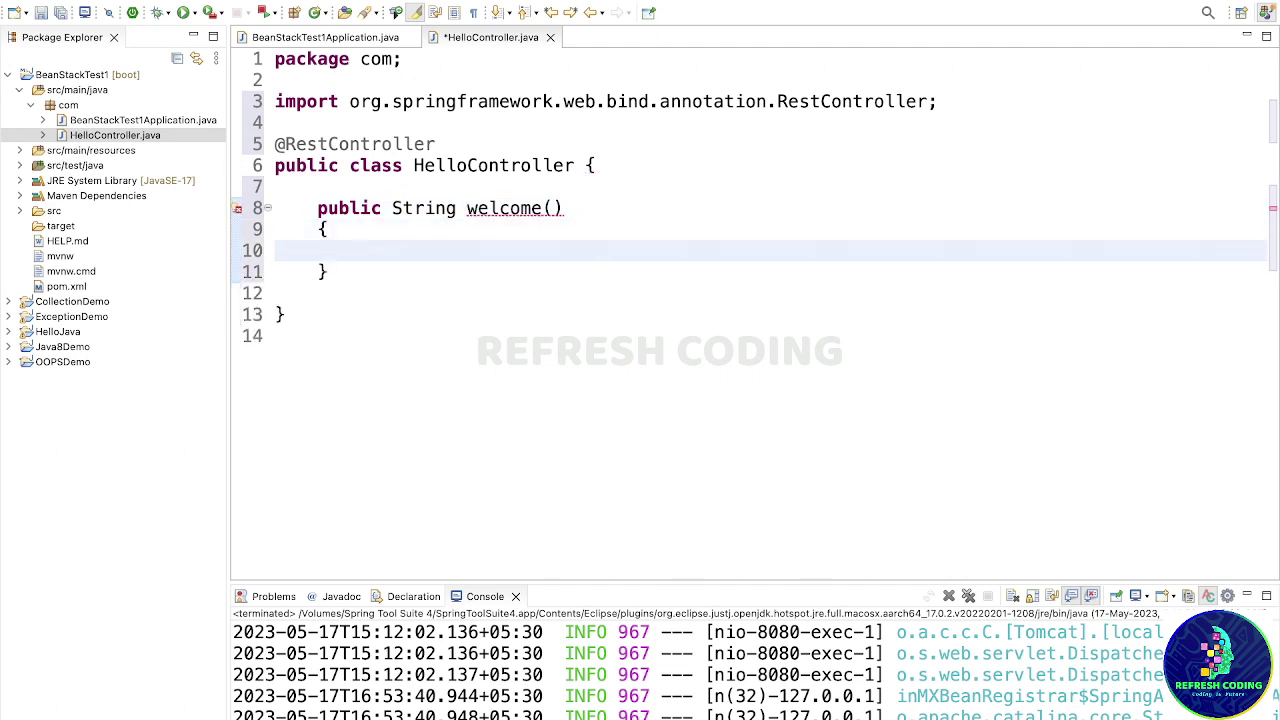
# - Make the welcome() method return the string "Welcome to Elastic Beanstack"
pyautogui.write('return "')
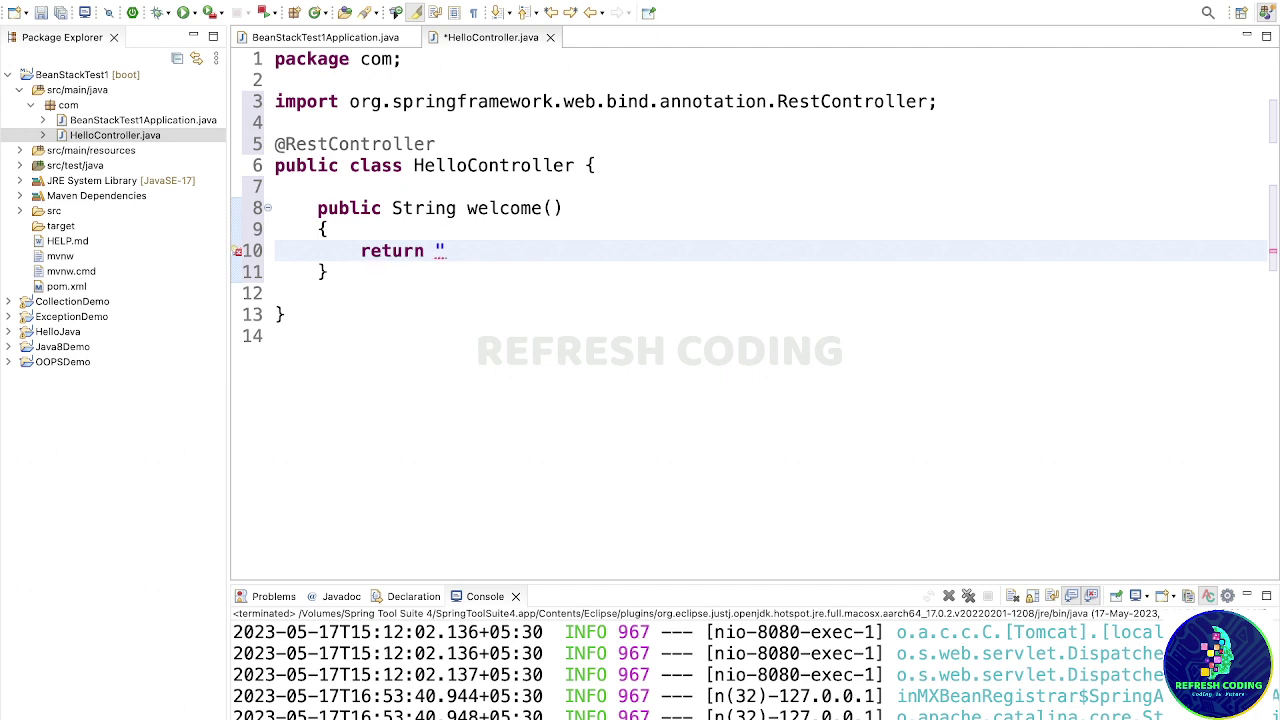
pyautogui.write('Welcome to')
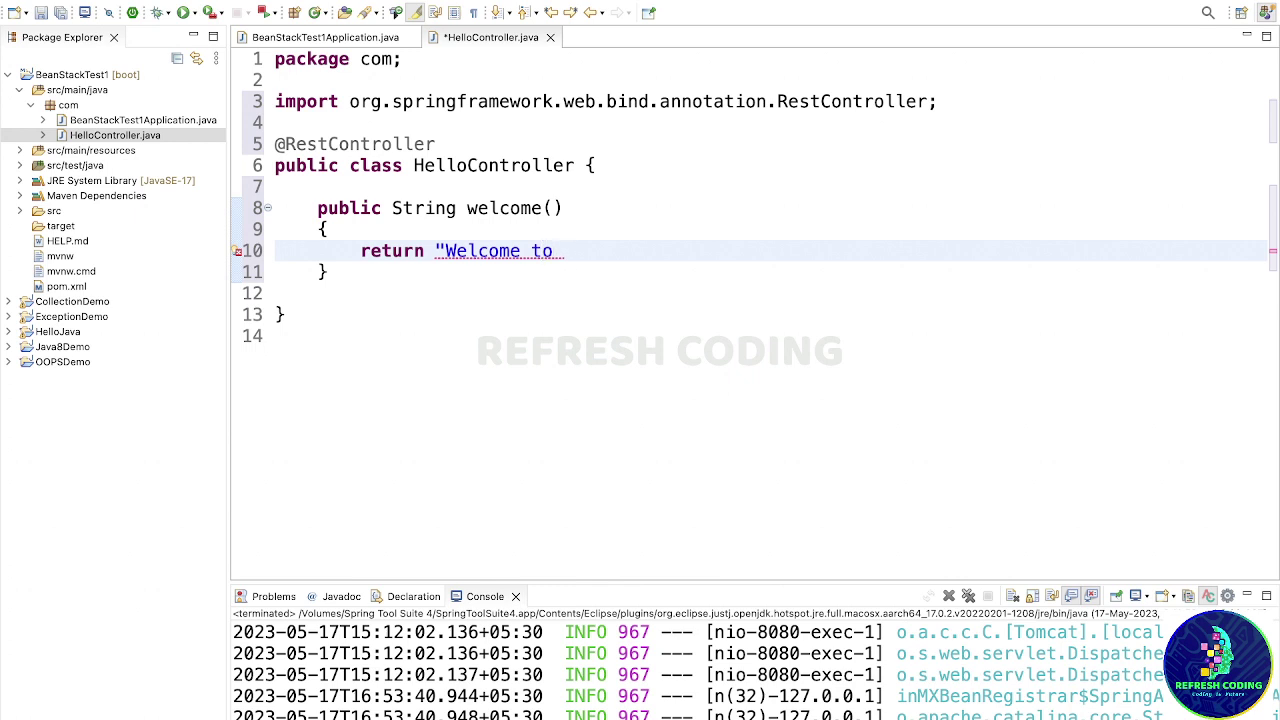
pyautogui.write(' Elastic Bea')
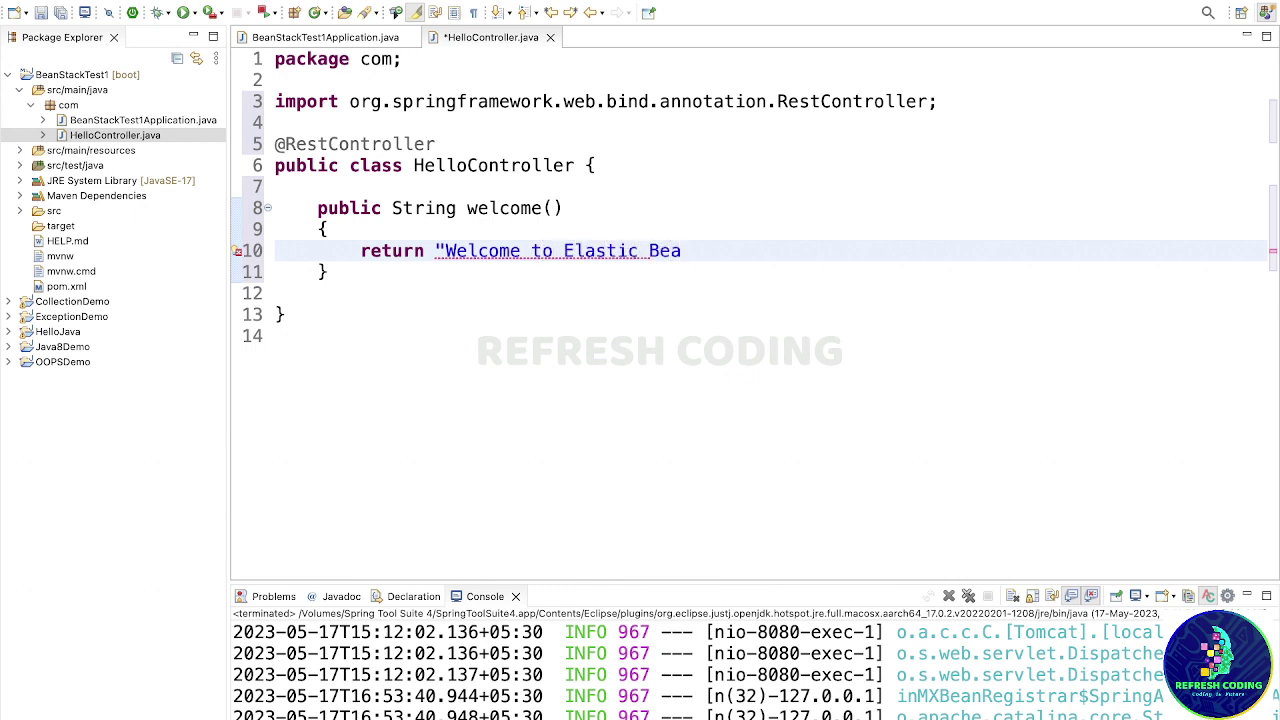
pyautogui.write('nstack"')
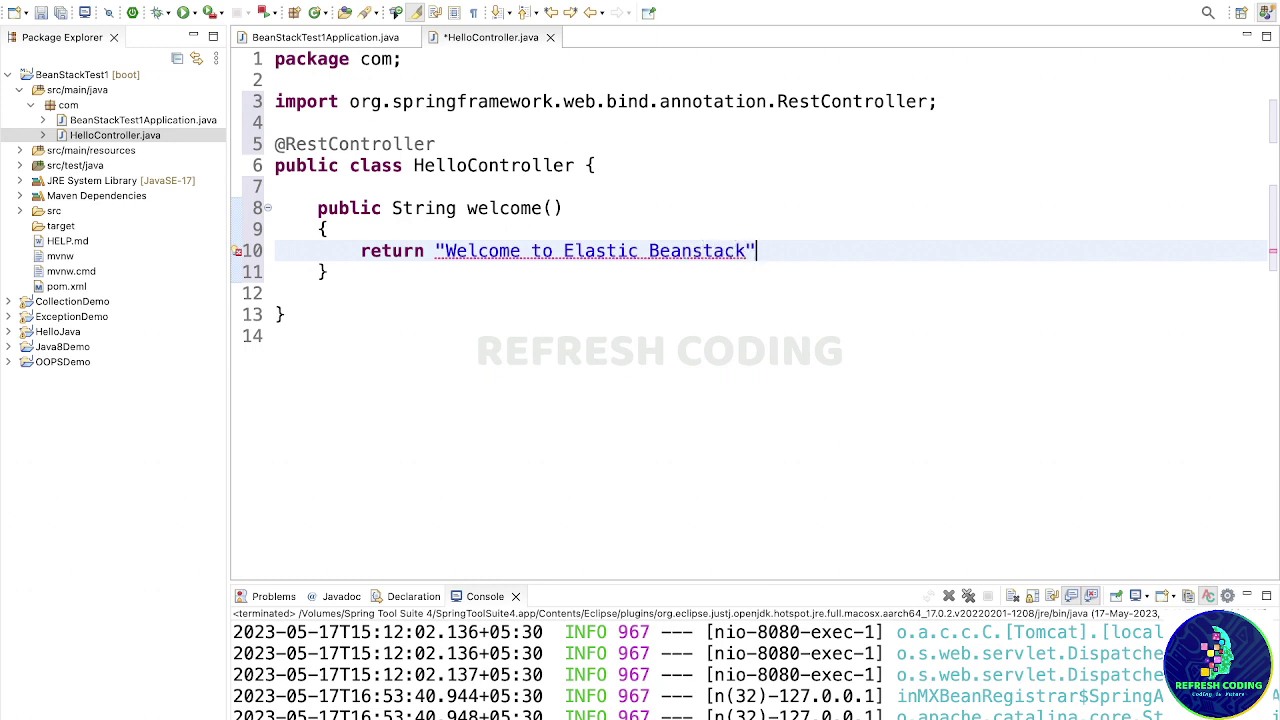
pyautogui.write(';')
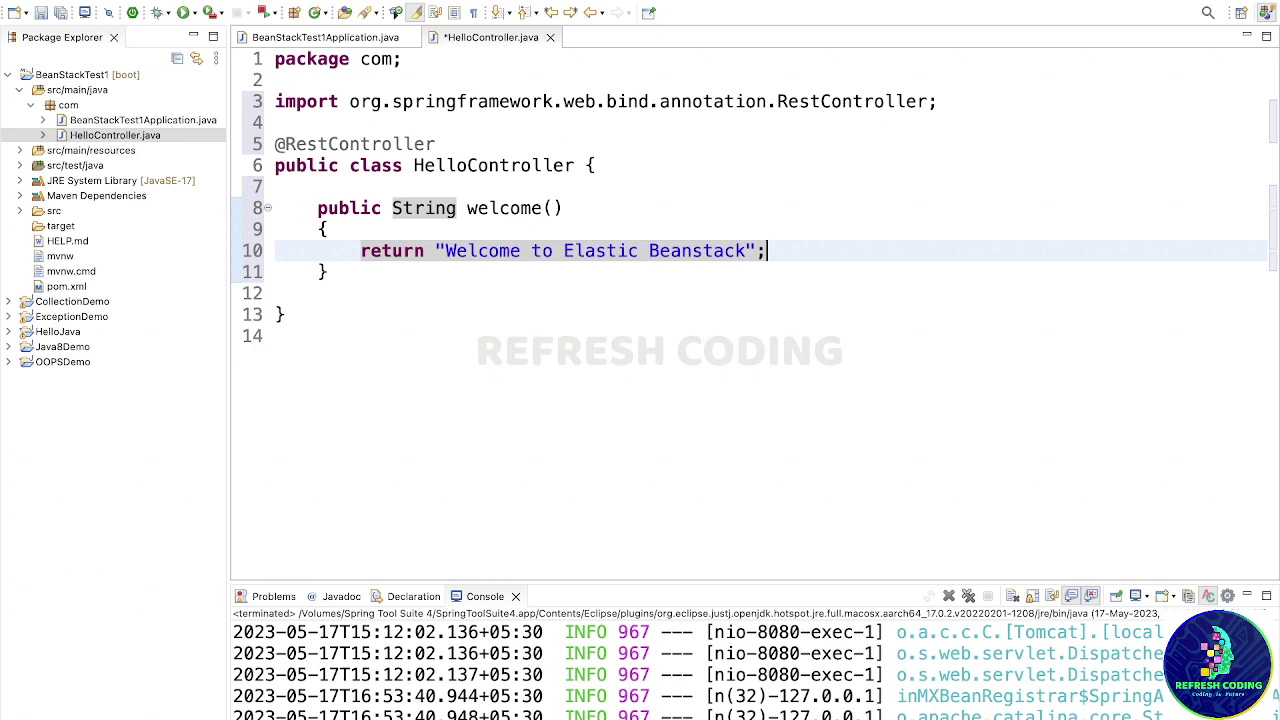
pyautogui.click(327, 190)
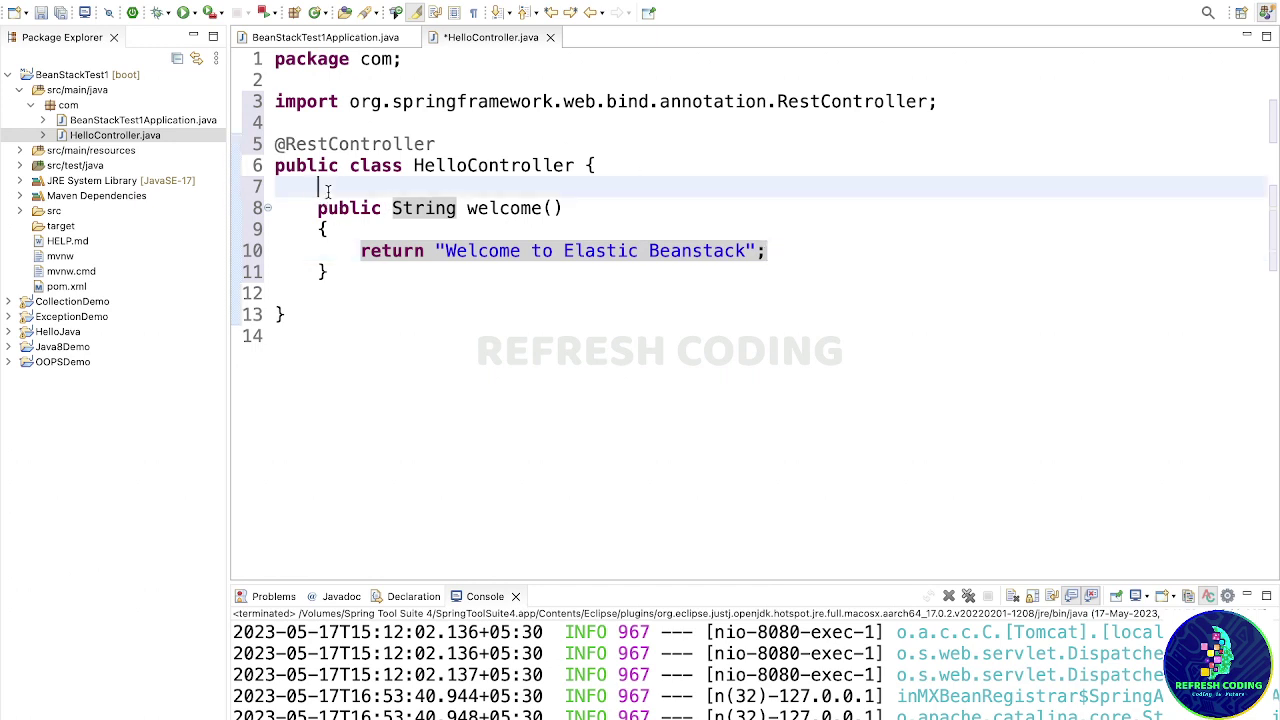
pyautogui.press('Return')
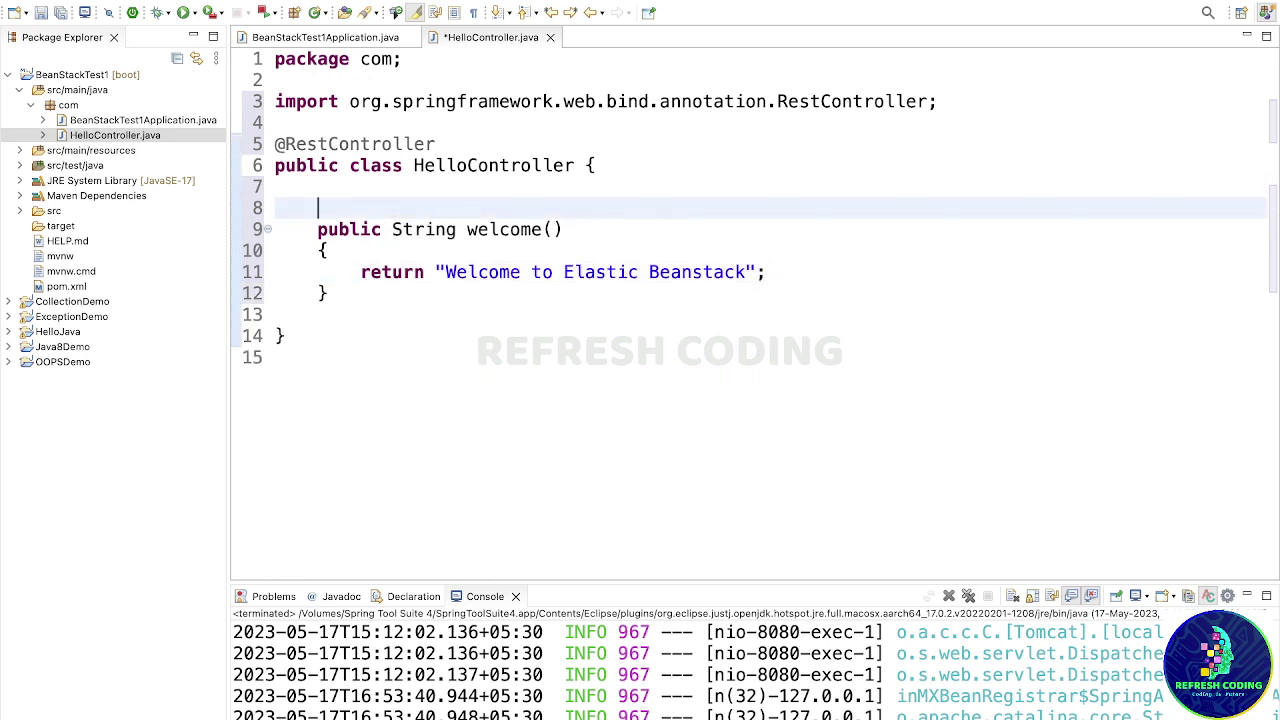
pyautogui.write('@Get')
pyautogui.press('BackSpace')
pyautogui.press('BackSpace')
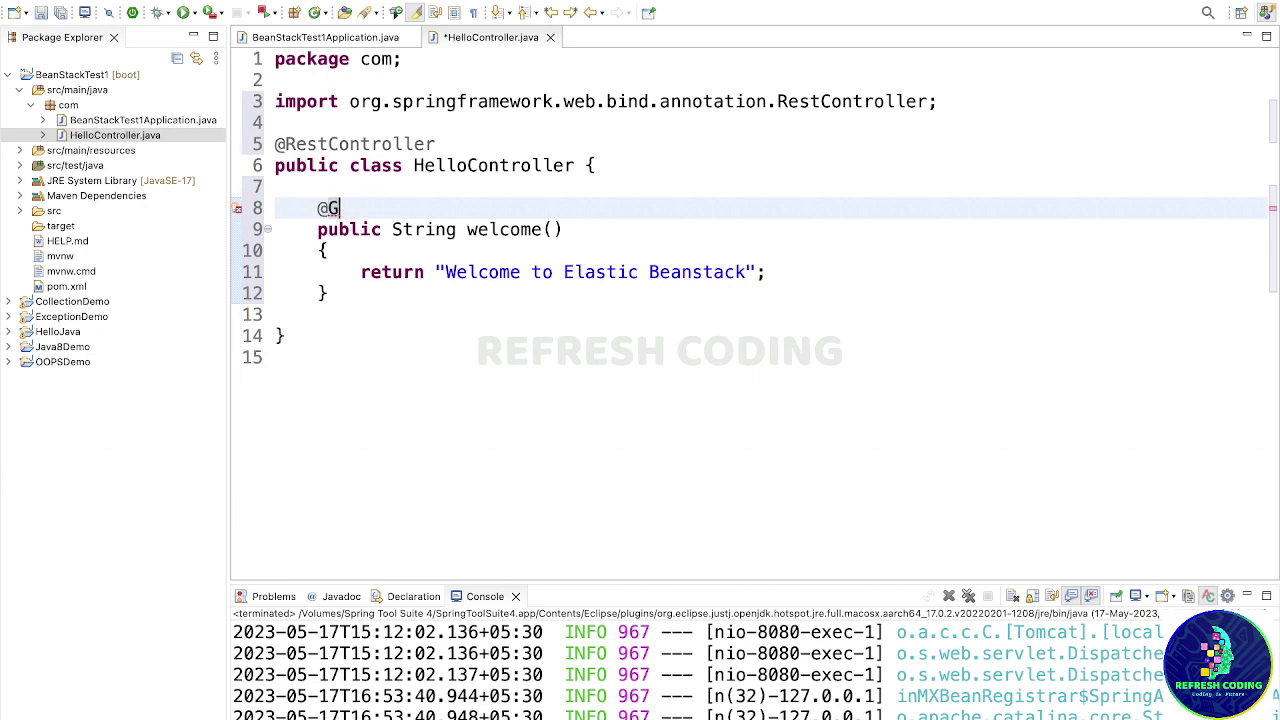
pyautogui.write('etMa')
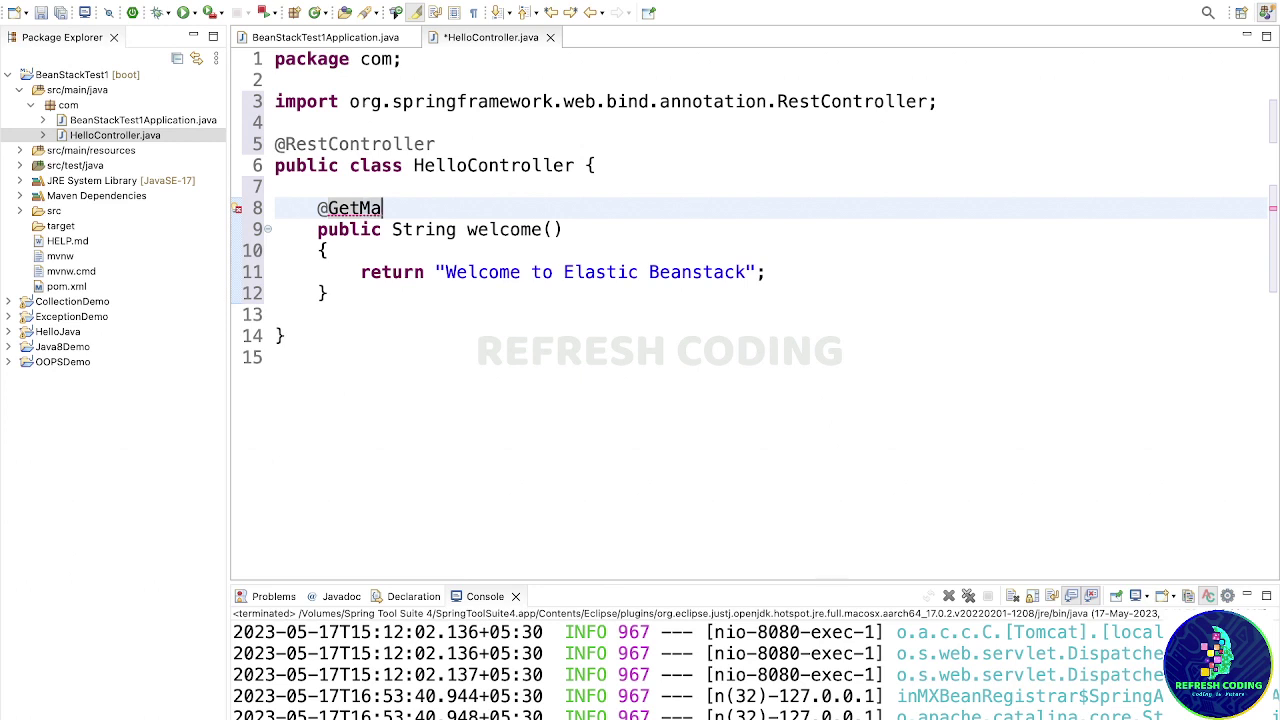
pyautogui.hotkey('ctrl', 'space')
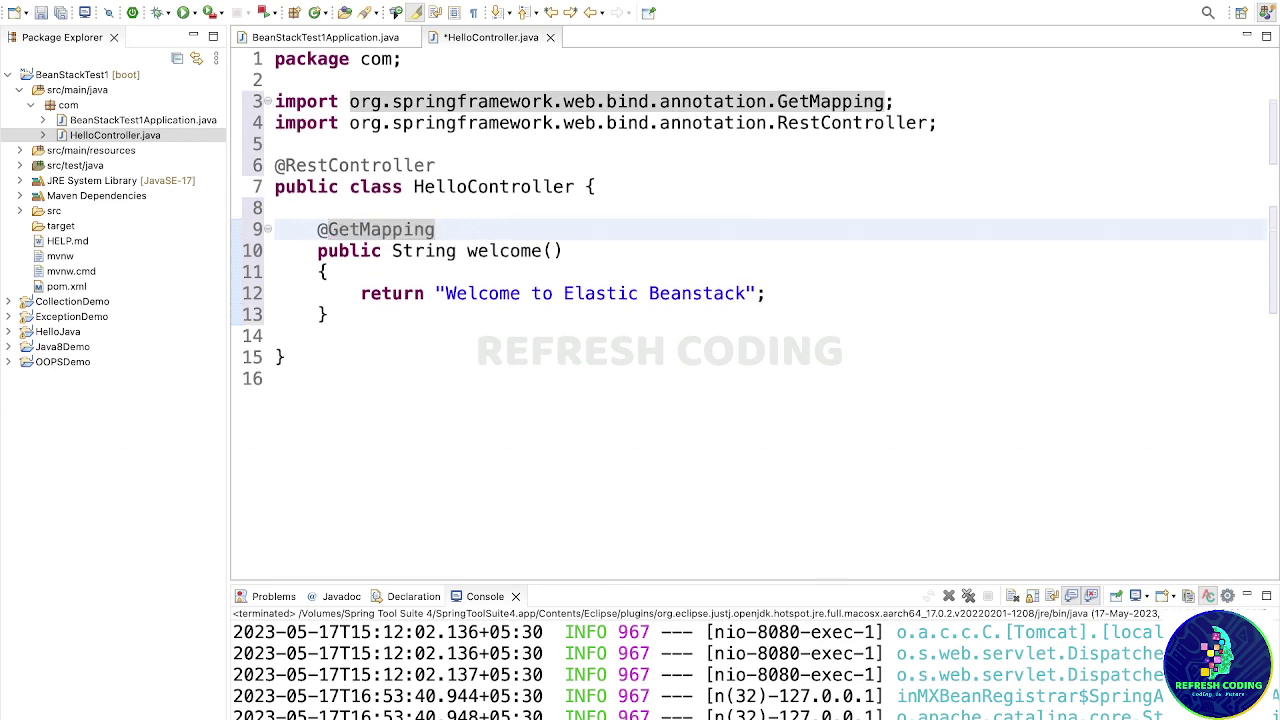
pyautogui.write('(')
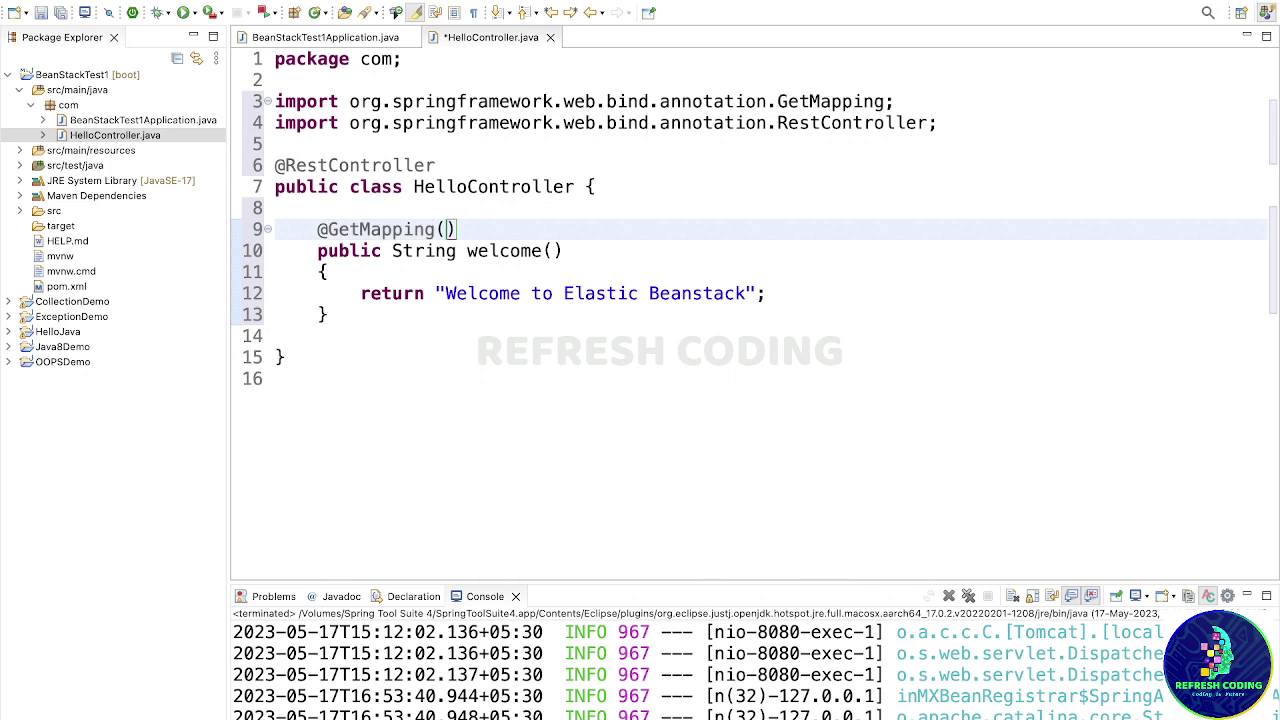
pyautogui.write('"/welcome')
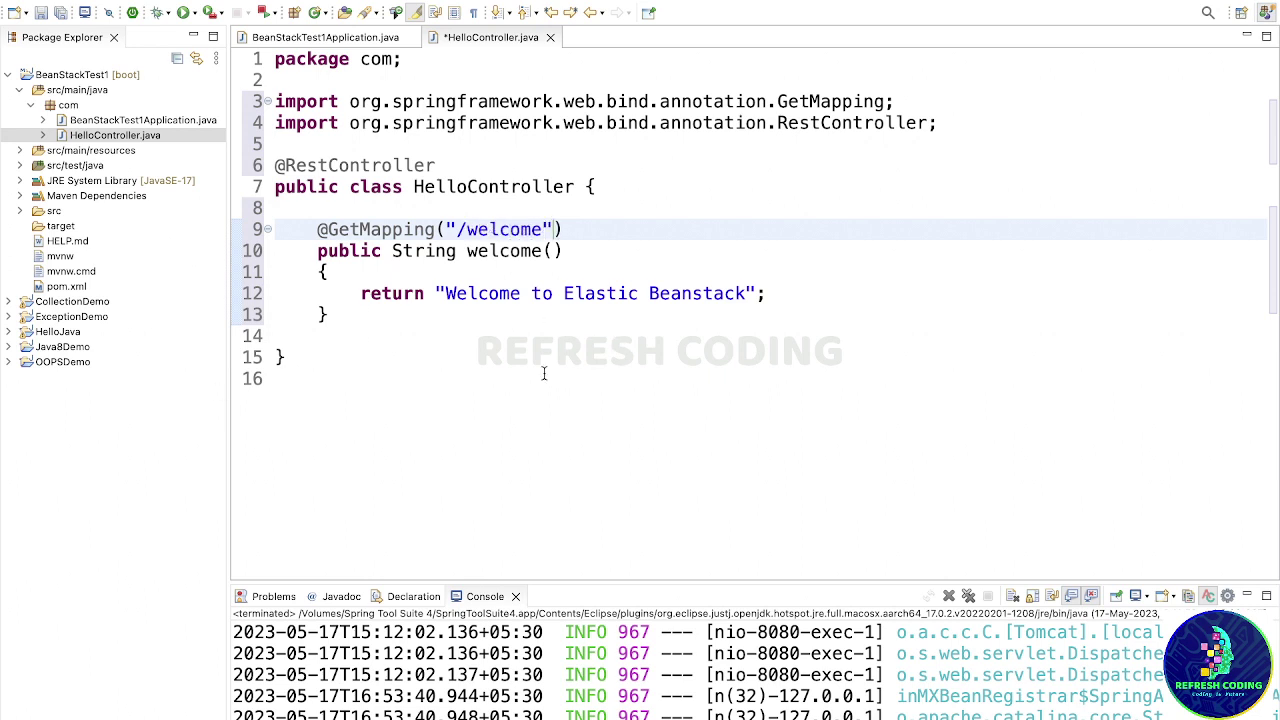
pyautogui.press('super+s')
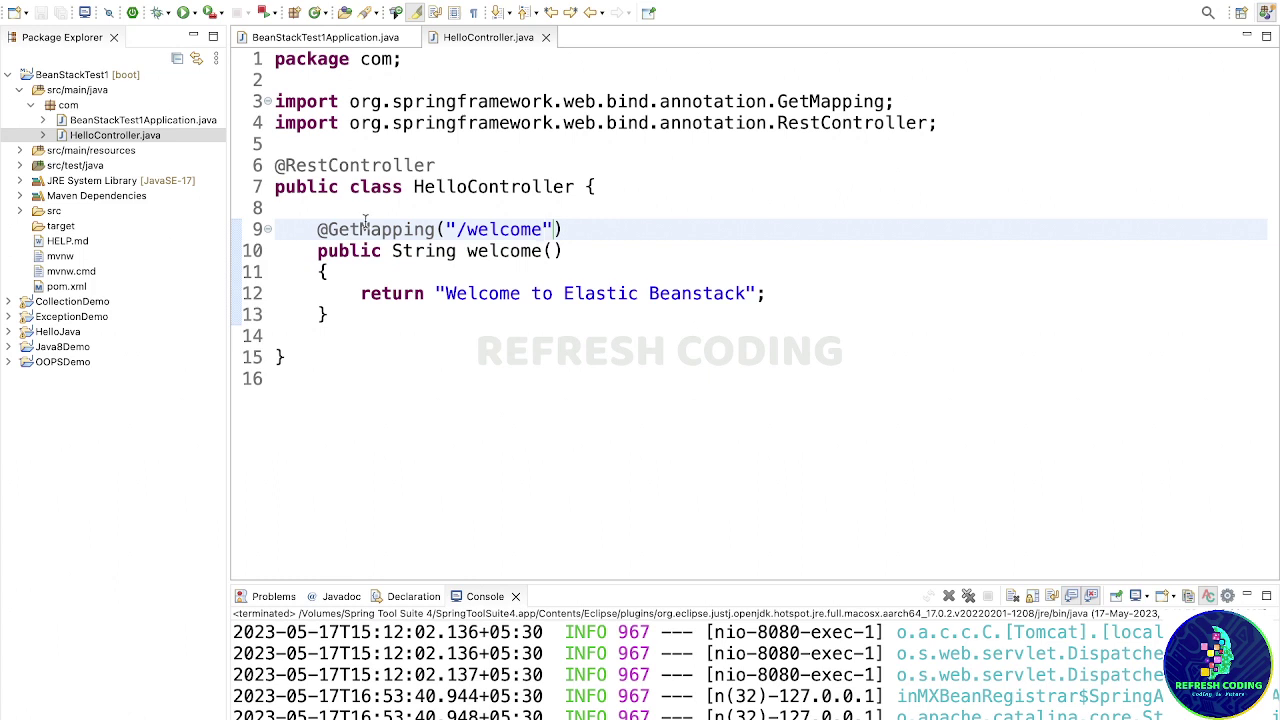
# - Run the BeanStackTest1 project as a Spring Boot App and check its startup log in the console
pyautogui.click(117, 76)
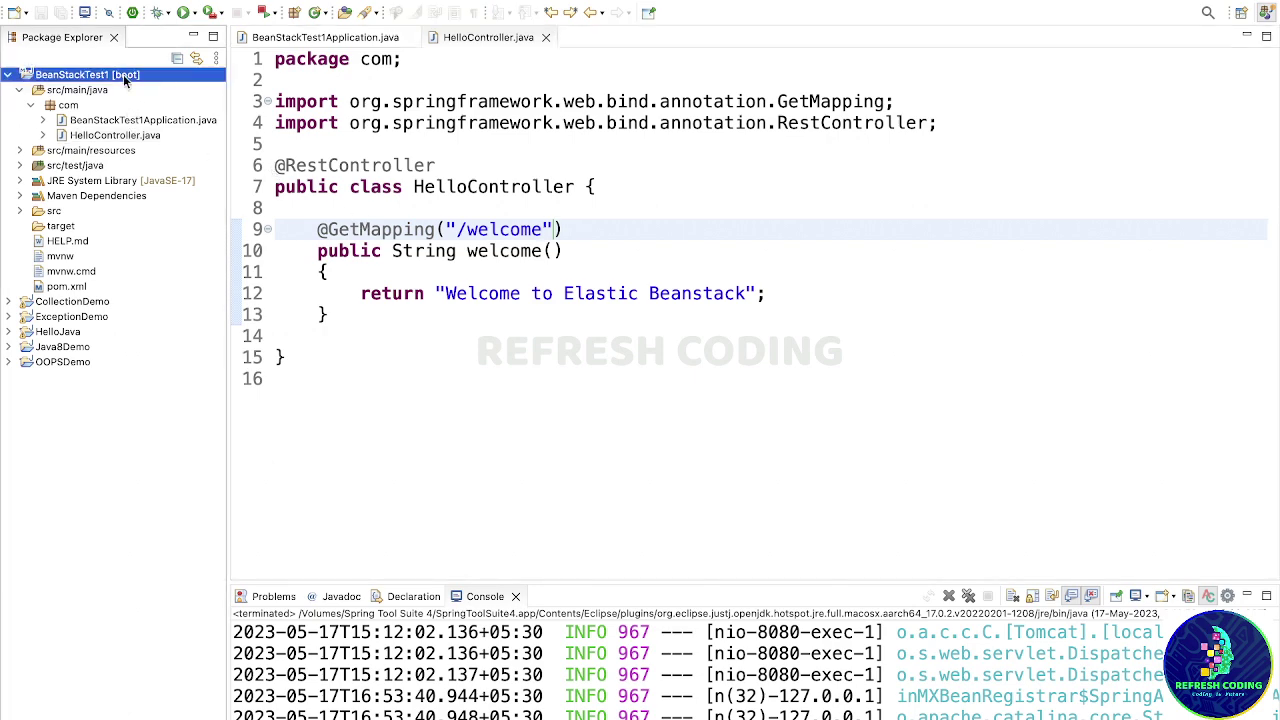
pyautogui.rightClick(113, 76)
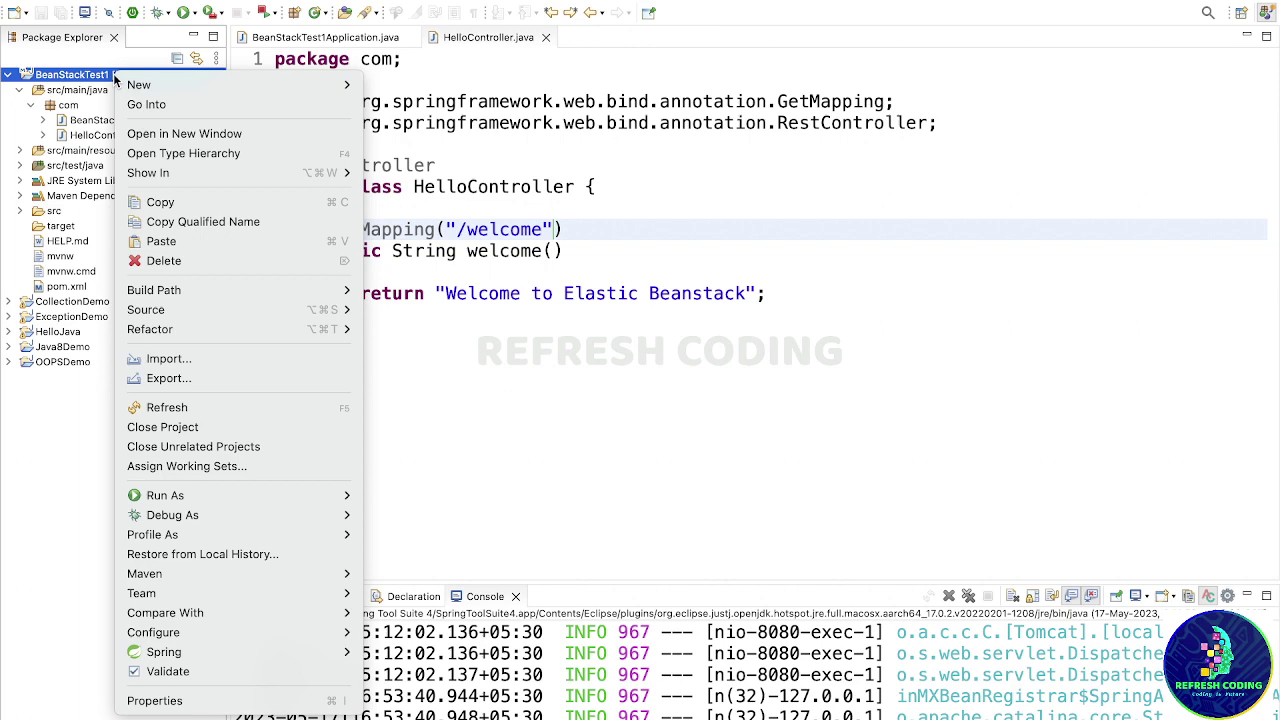
pyautogui.moveTo(243, 493)
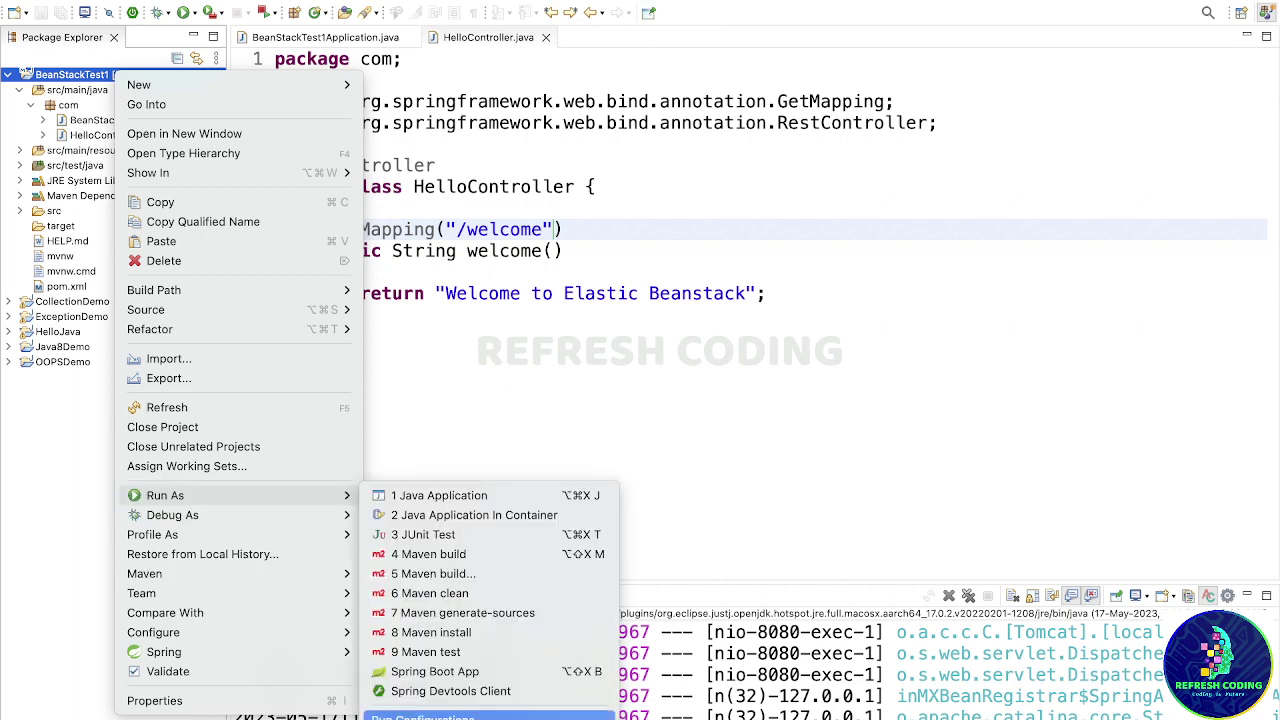
pyautogui.click(478, 672)
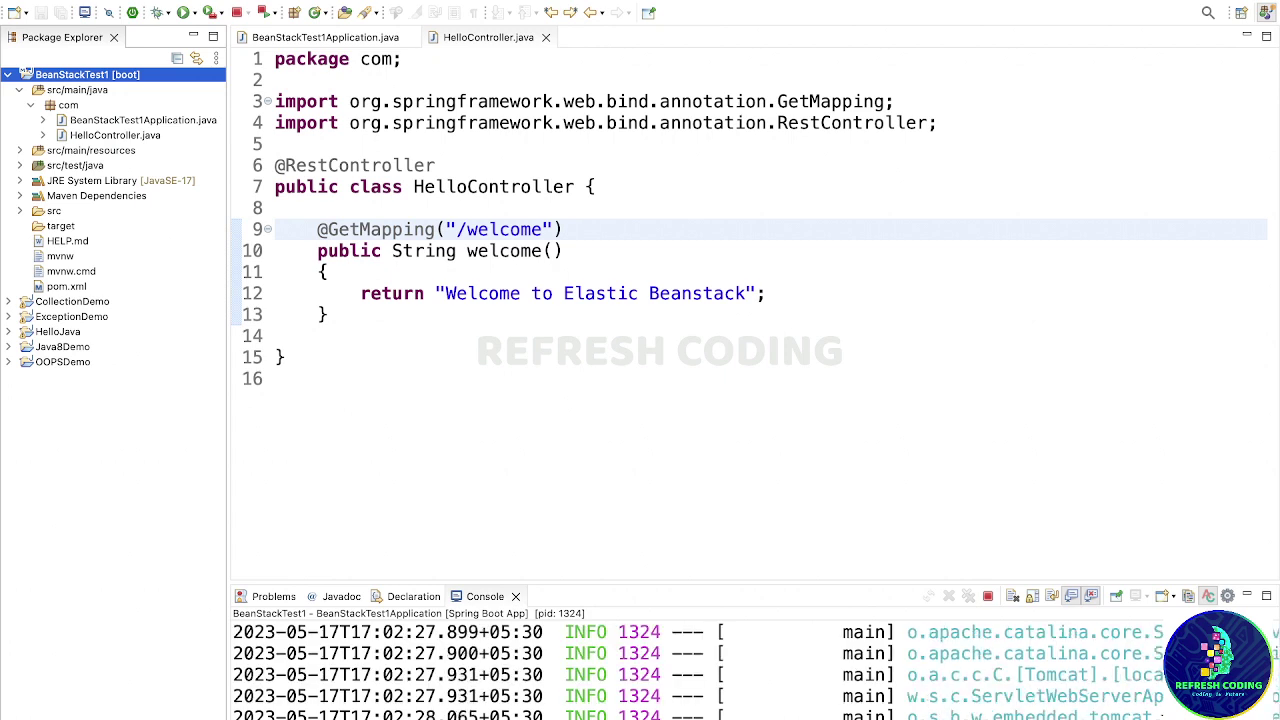
pyautogui.click(1099, 675)
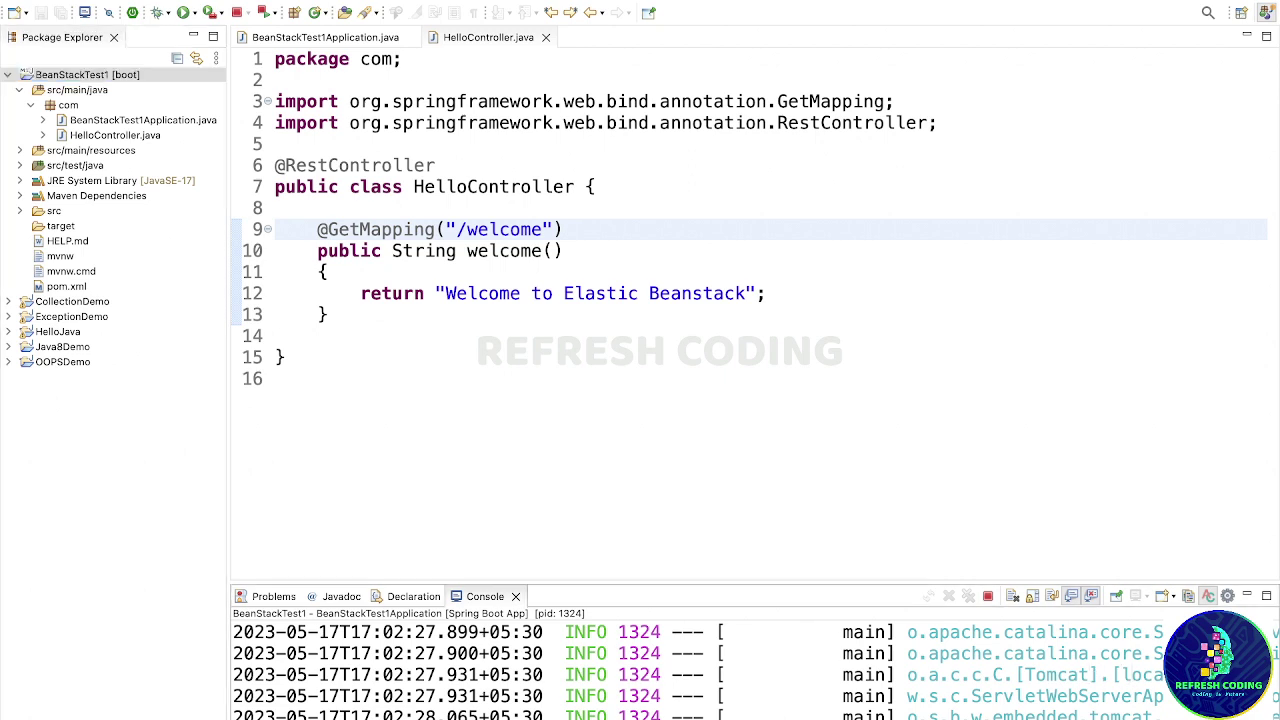
pyautogui.hscroll(5, 1042, 675)
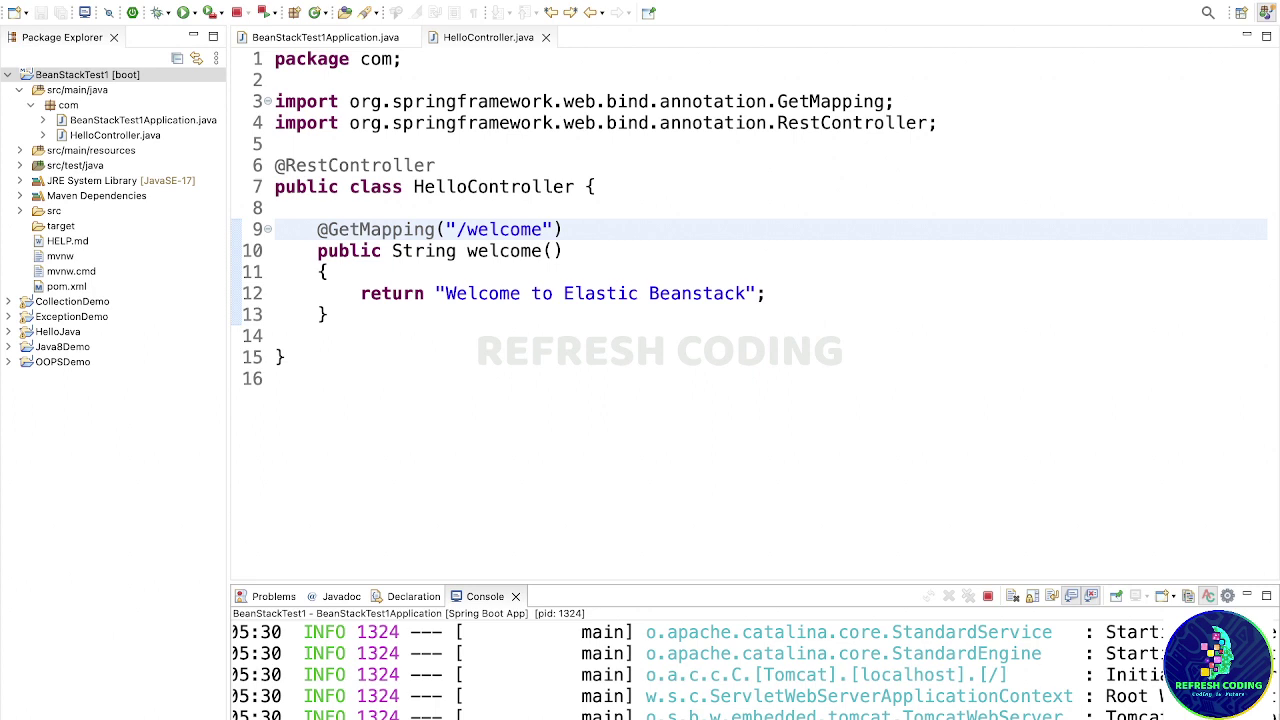
pyautogui.hscroll(5, 1025, 700)
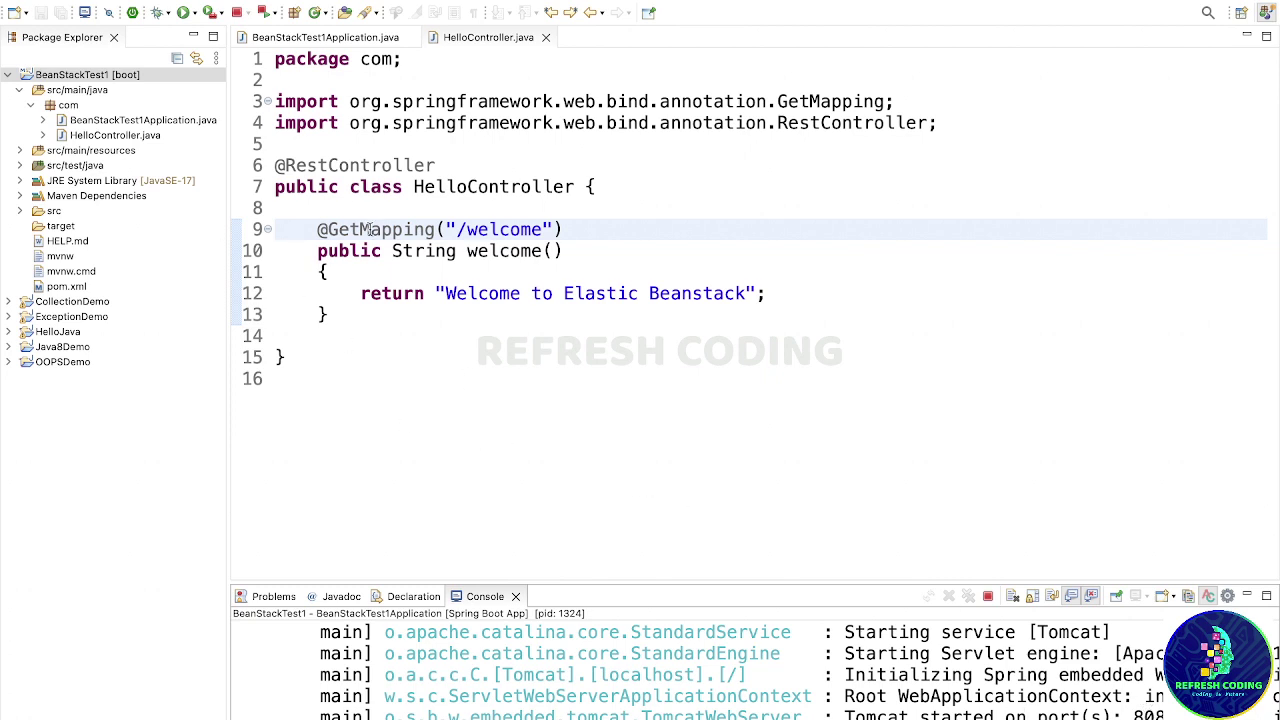
# - Run a Maven build of the BeanStackTest1 project with the goals clean install
pyautogui.rightClick(115, 82)
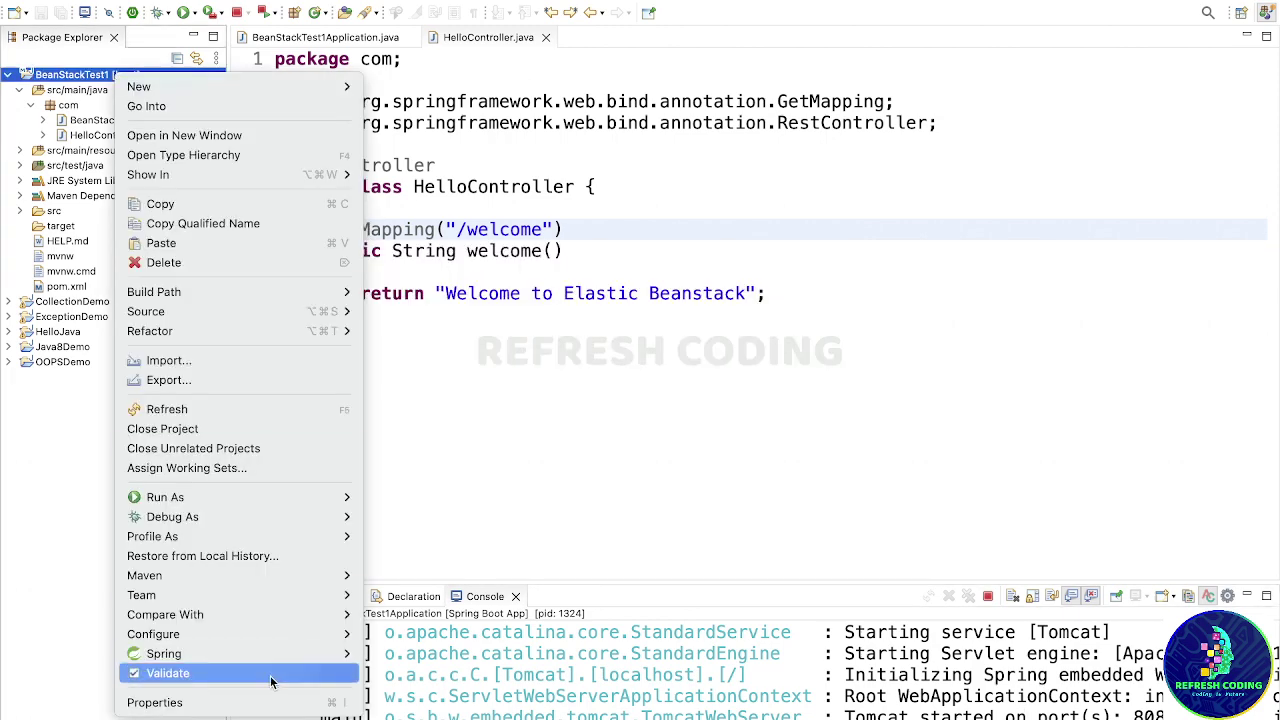
pyautogui.moveTo(277, 500)
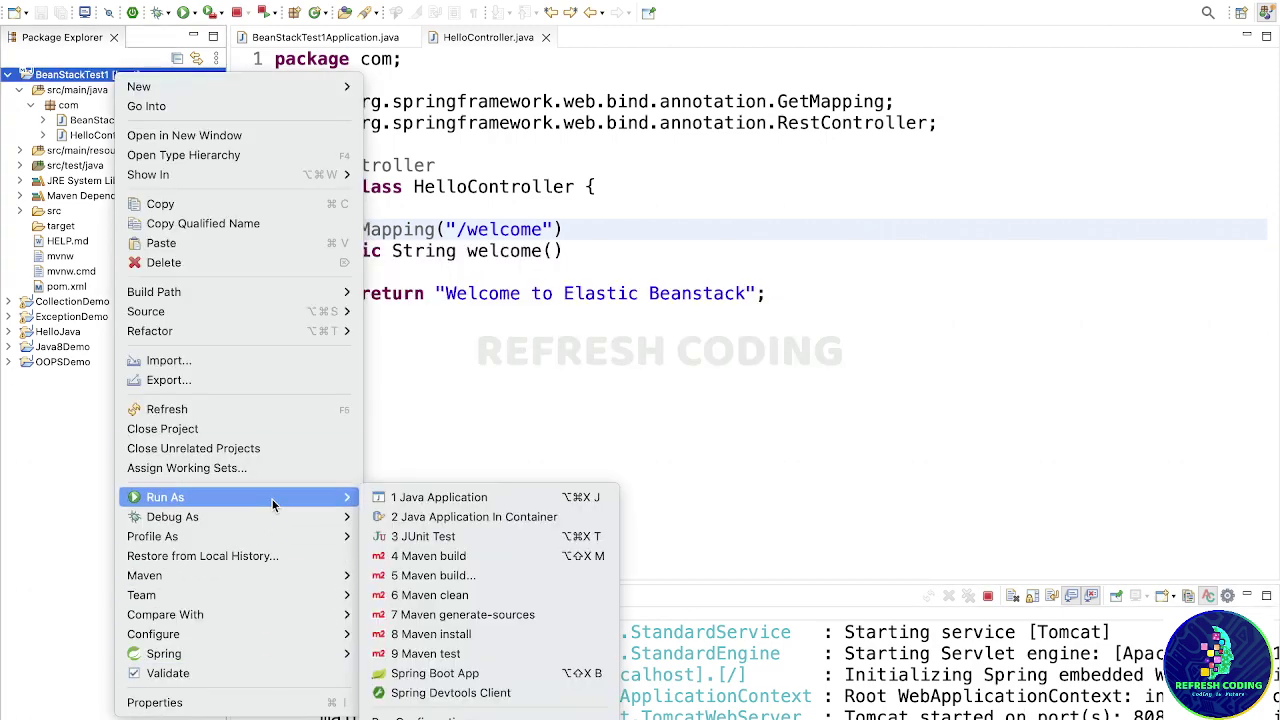
pyautogui.click(474, 578)
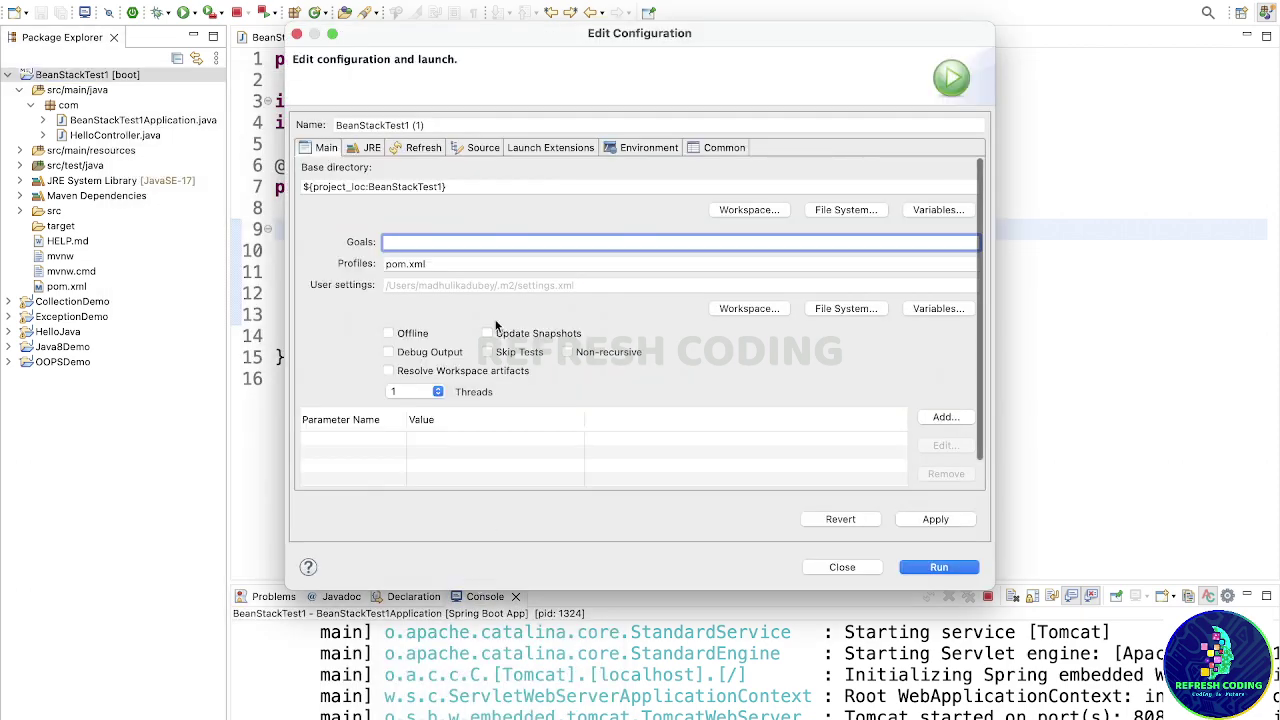
pyautogui.write('cle')
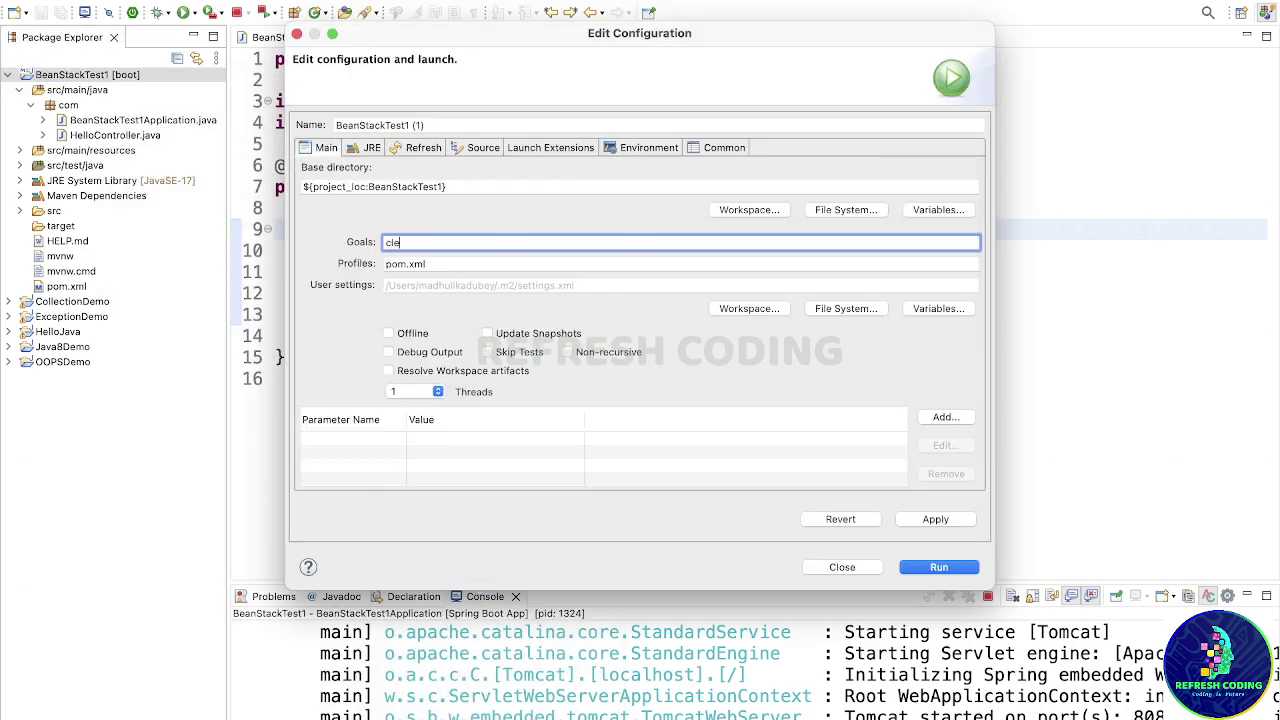
pyautogui.write('an install')
pyautogui.click(940, 519)
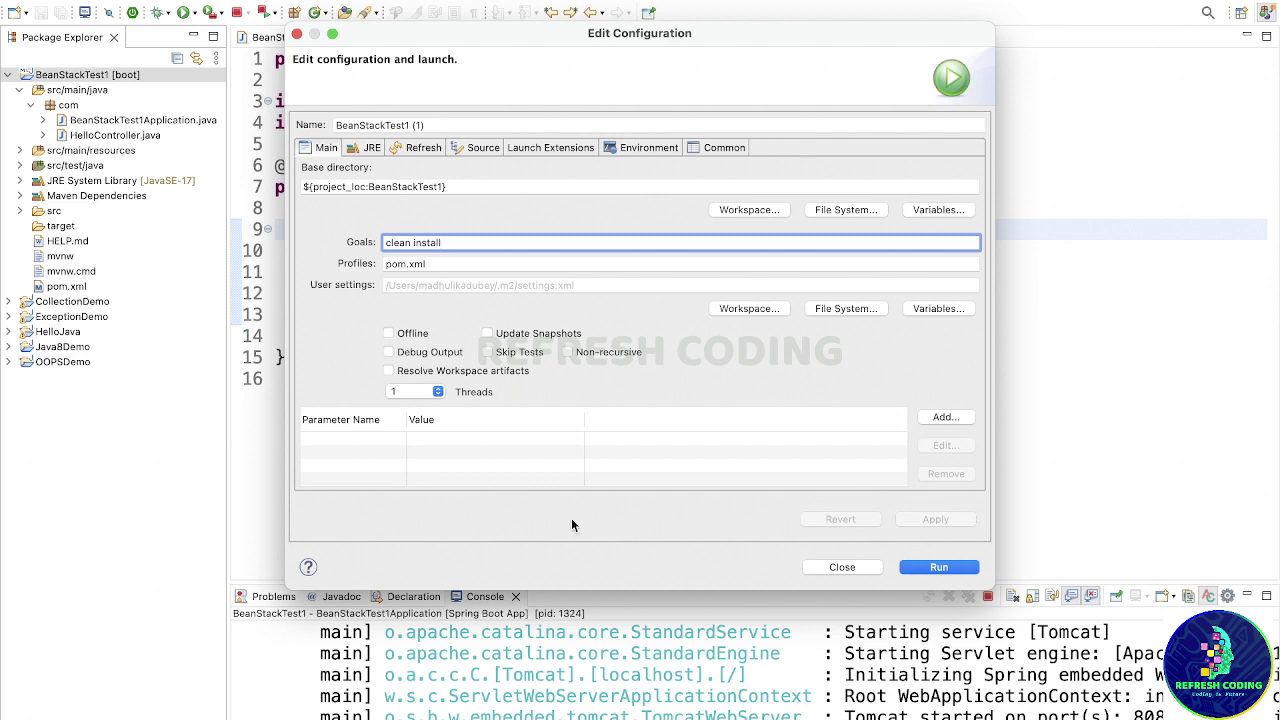
pyautogui.click(937, 568)
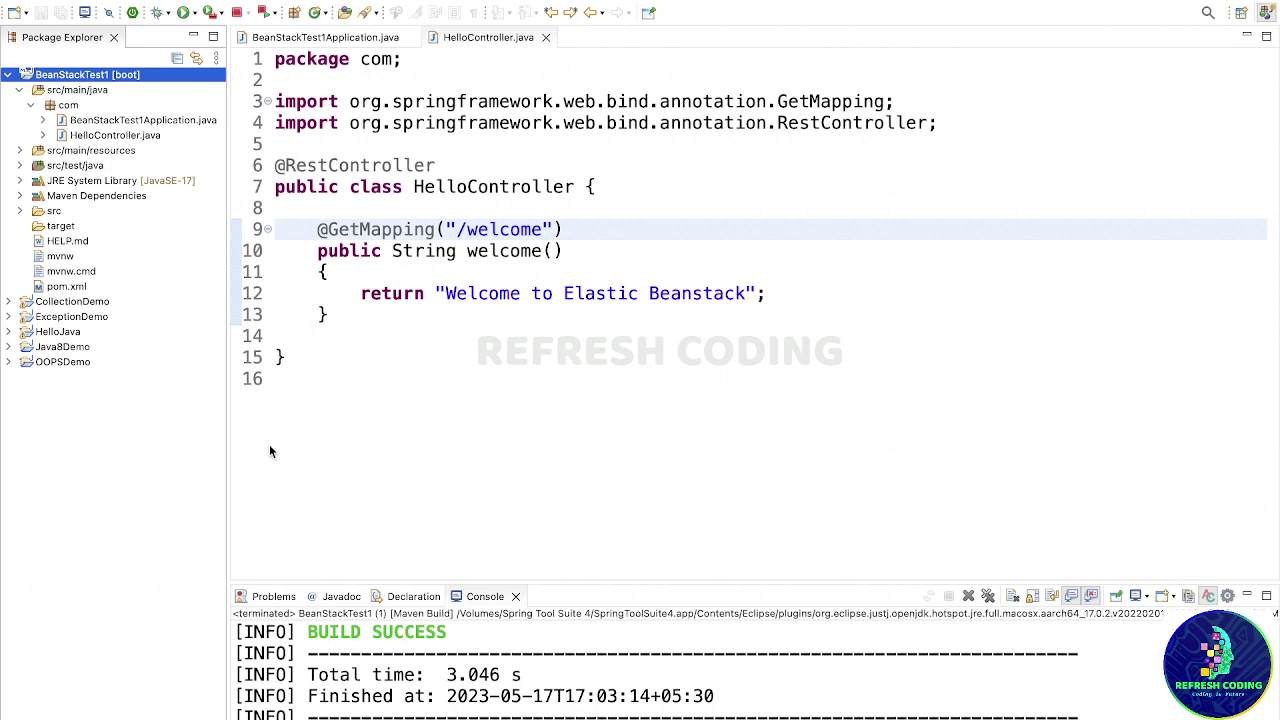
# - Refresh the BeanStackTest1 project and select the generated BeanStackTest1-0.0.1-SNAPSHOT jar in its target folder
pyautogui.click(63, 228)
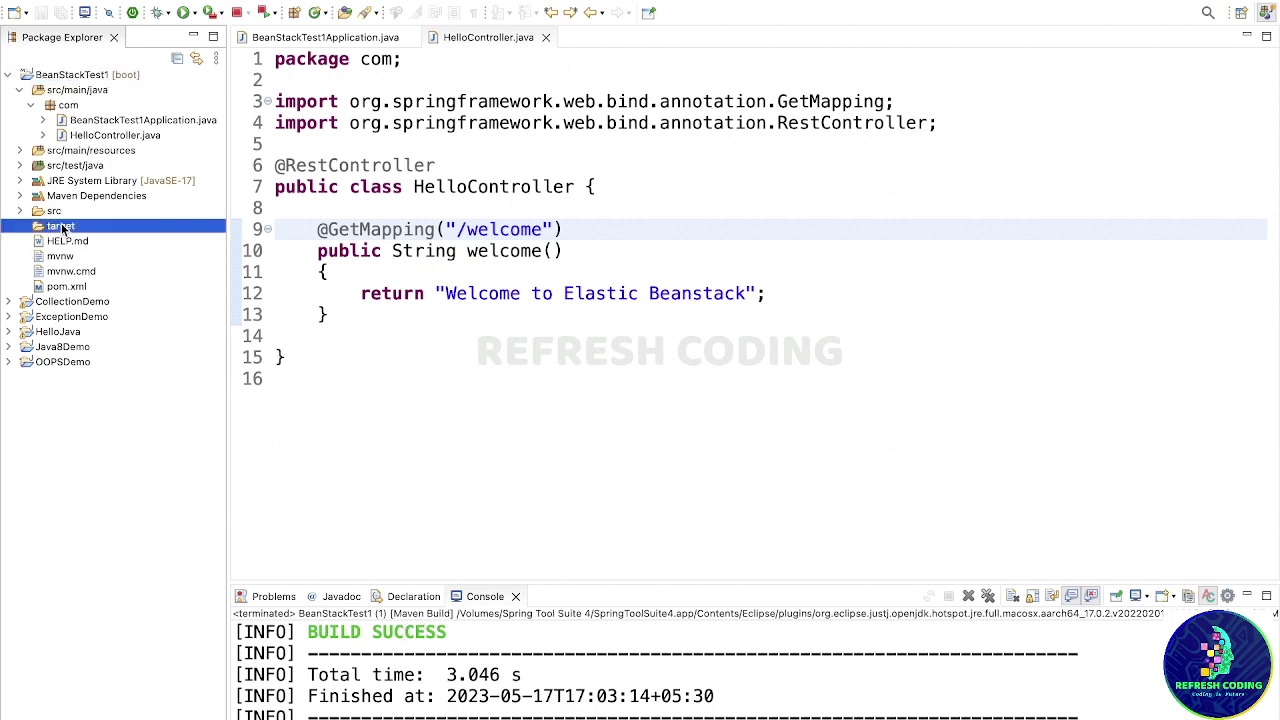
pyautogui.click(106, 77)
pyautogui.rightClick(106, 78)
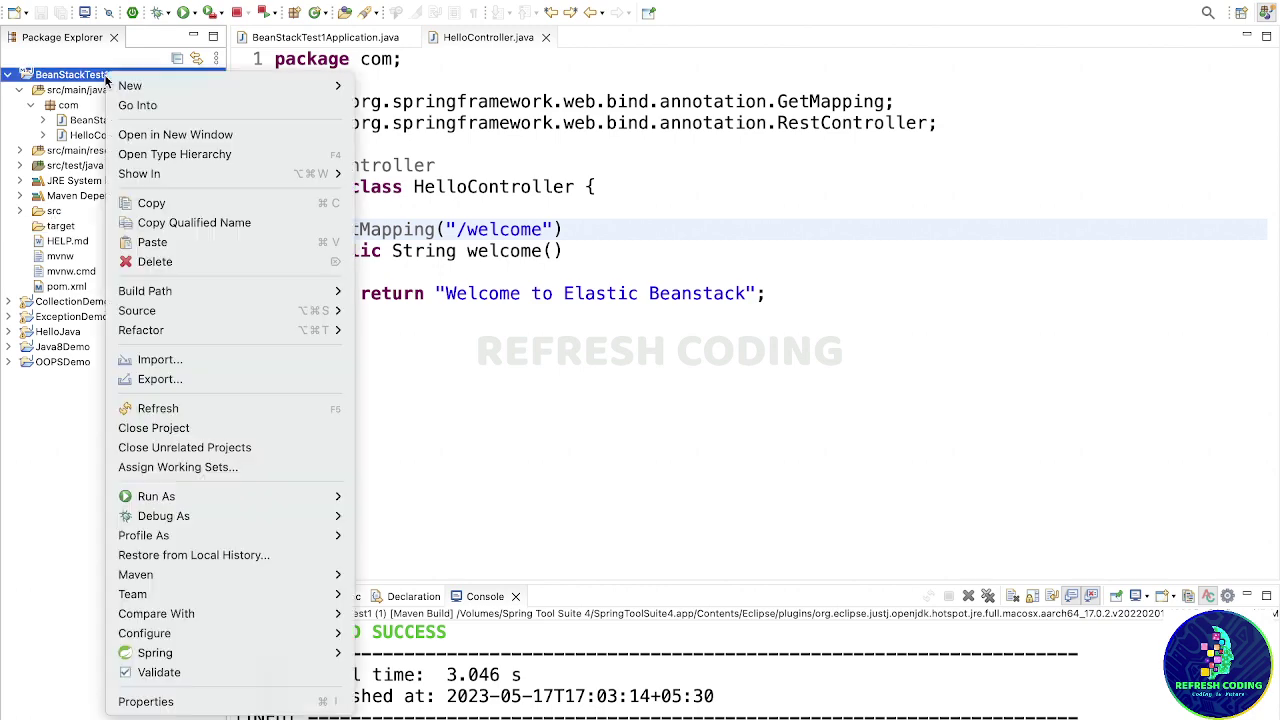
pyautogui.click(184, 412)
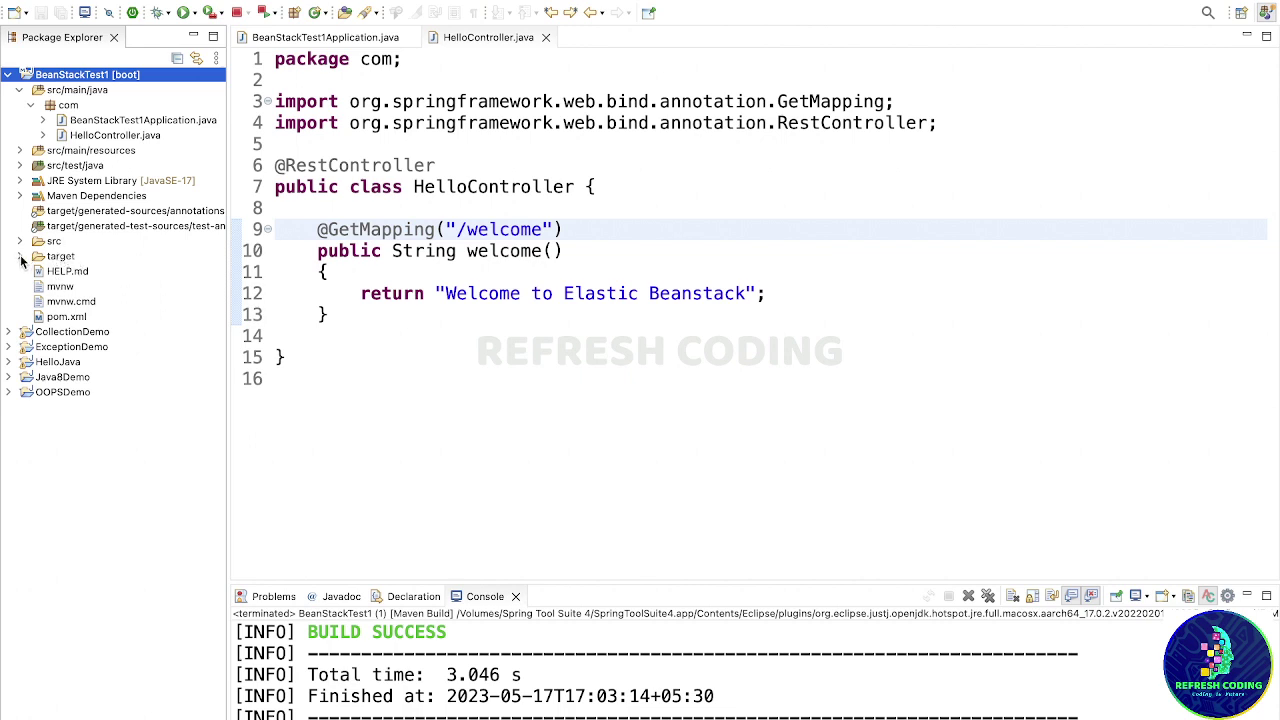
pyautogui.click(20, 257)
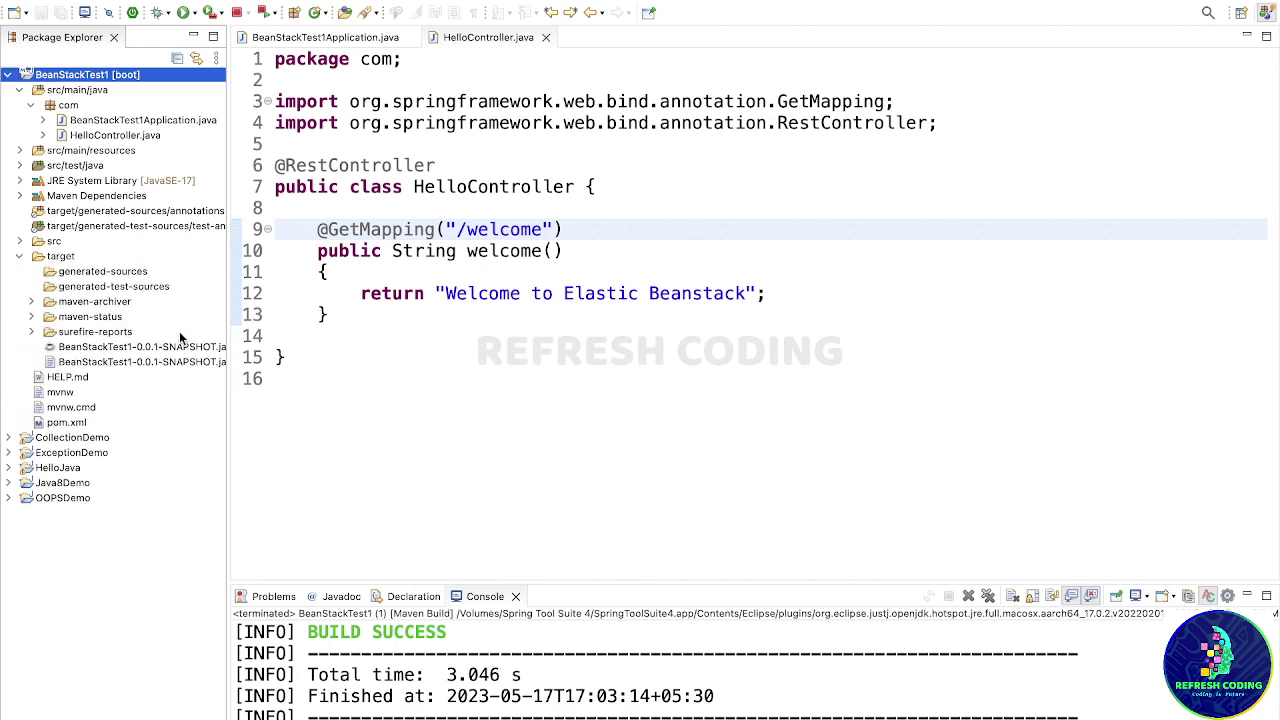
pyautogui.click(181, 349)
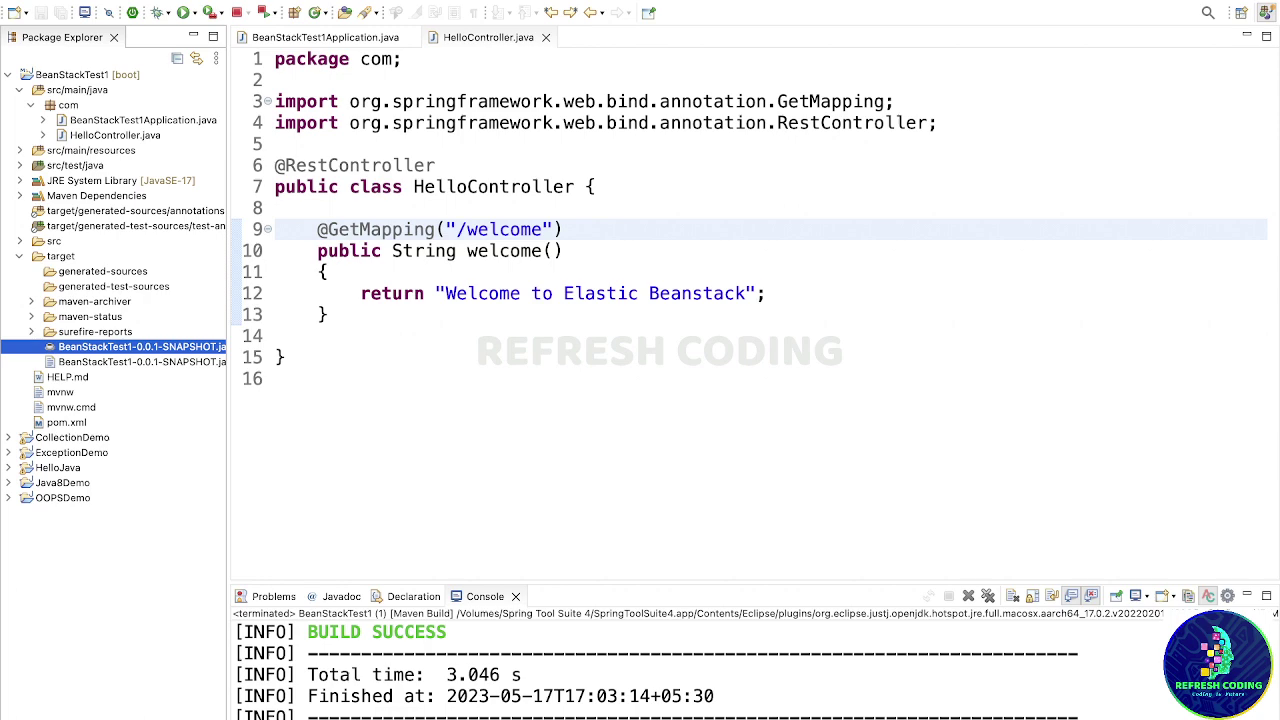
# - Switch to the Elastic Beanstalk console in the browser and start creating an application named TestEB
pyautogui.click(181, 716)
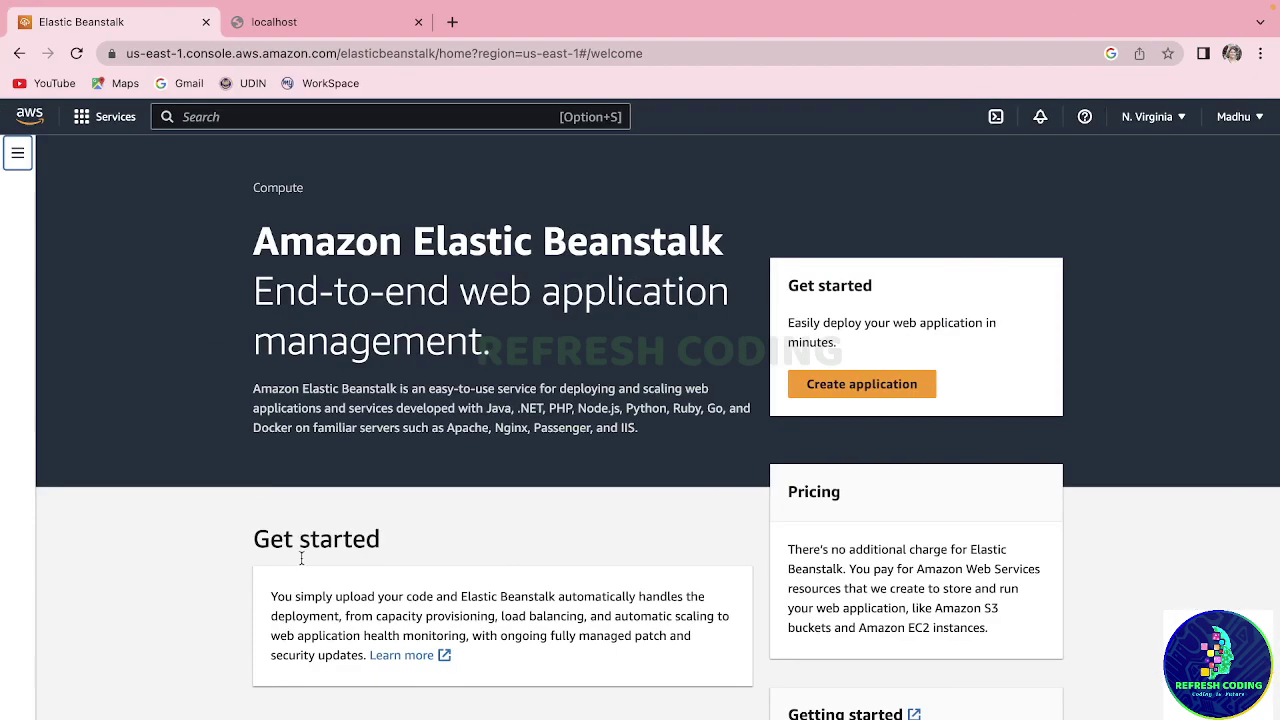
pyautogui.click(874, 388)
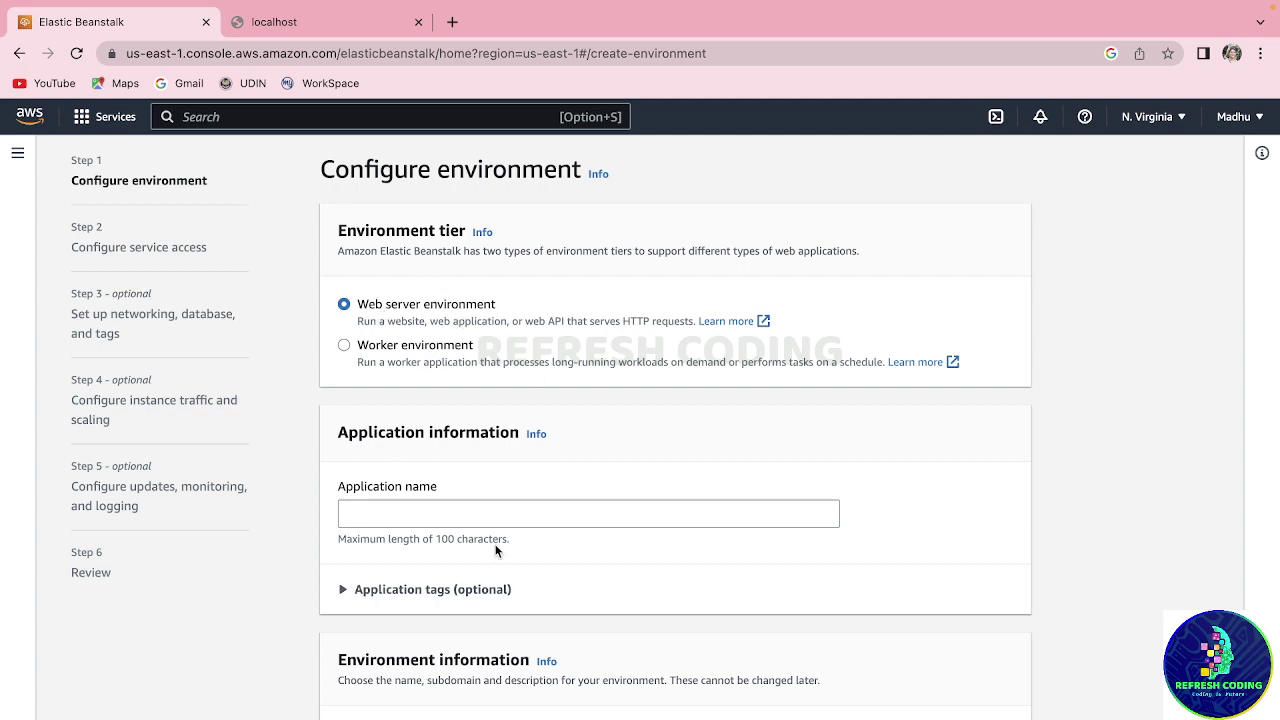
pyautogui.click(375, 516)
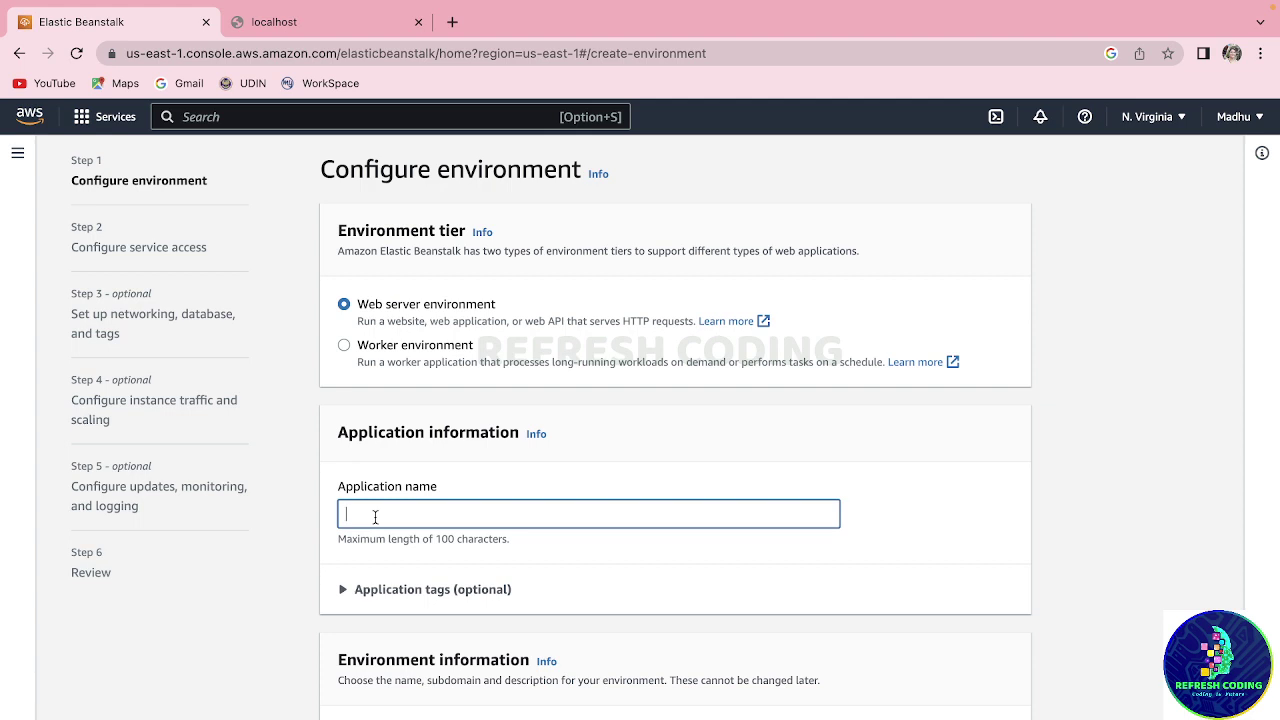
pyautogui.write('TestEB')
pyautogui.click(956, 550)
pyautogui.scroll(-5, 956, 550)
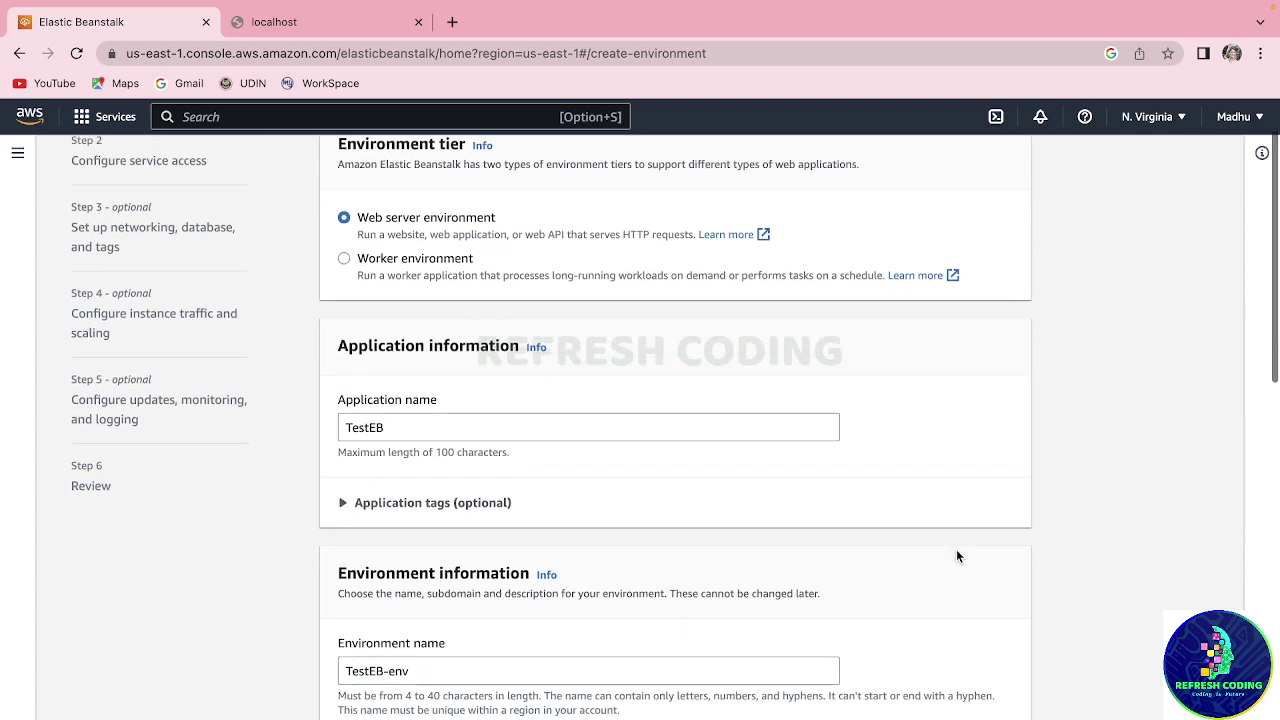
# - Keep the environment name TestEB-env and set the managed platform to Java with the Corretto 17 on 64bit Amazon Linux 2 branch
pyautogui.scroll(-1, 956, 556)
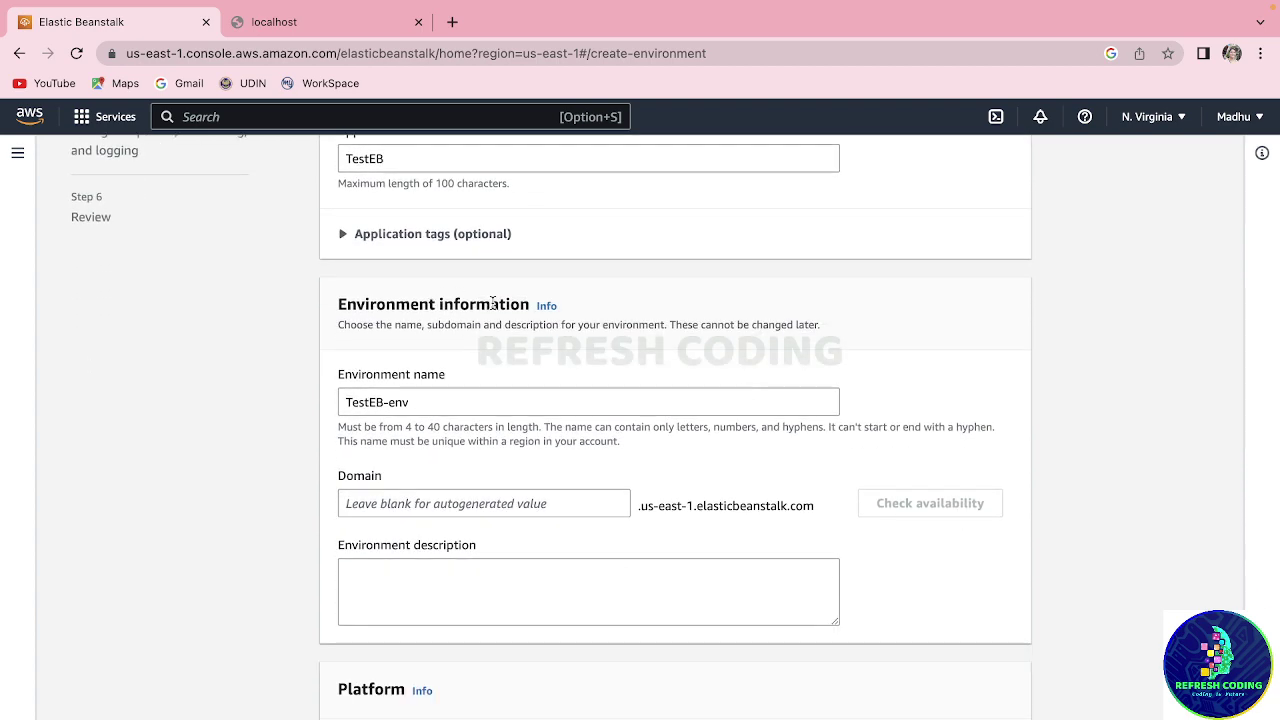
pyautogui.click(418, 403)
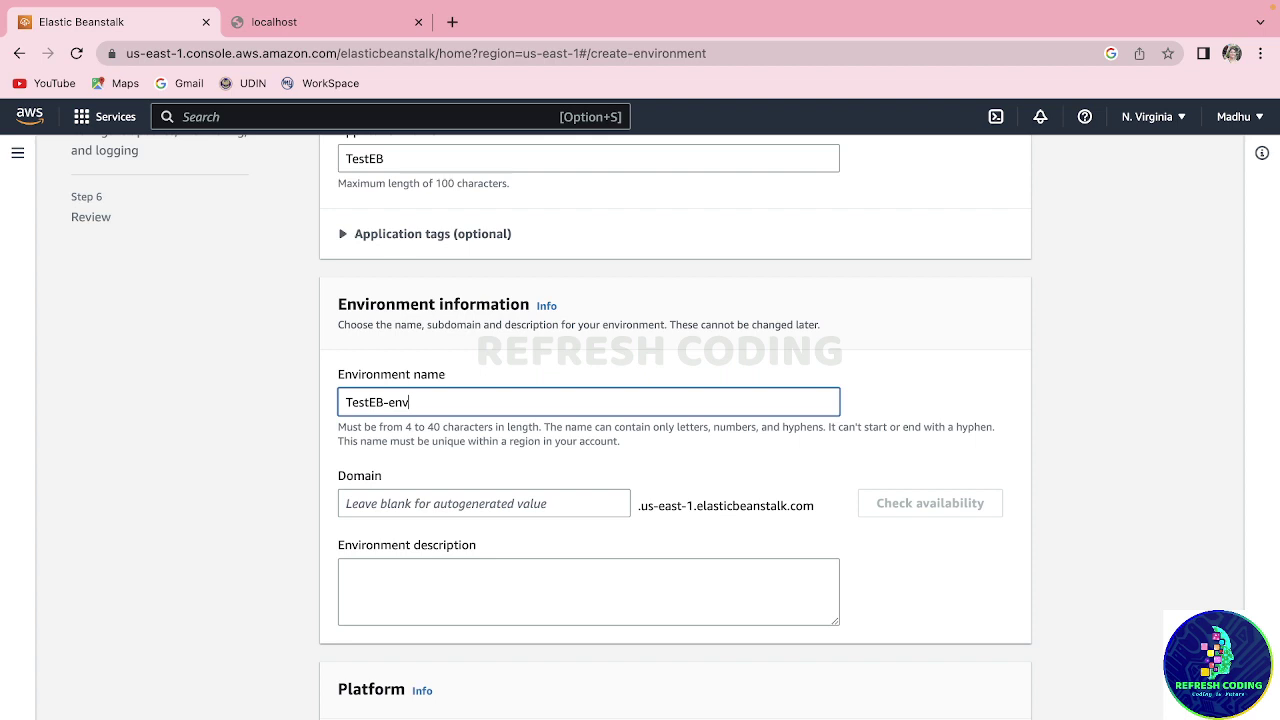
pyautogui.click(922, 710)
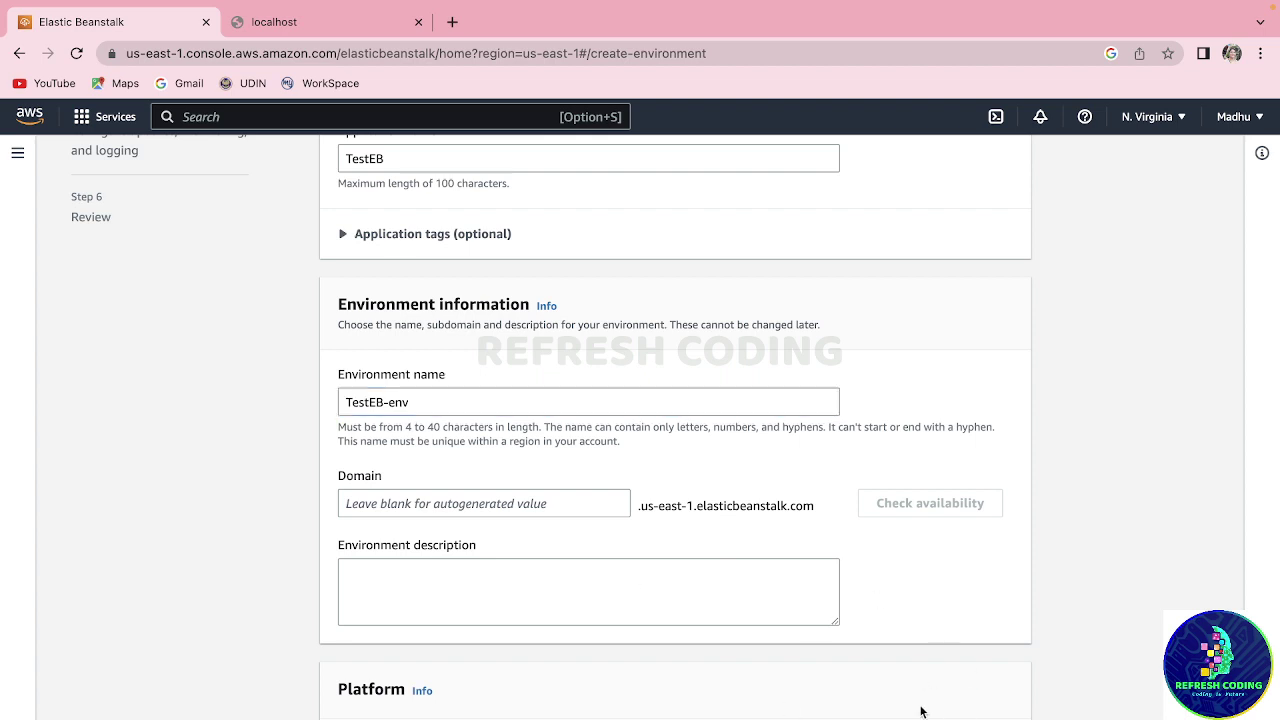
pyautogui.scroll(-2, 922, 710)
pyautogui.scroll(-5, 922, 711)
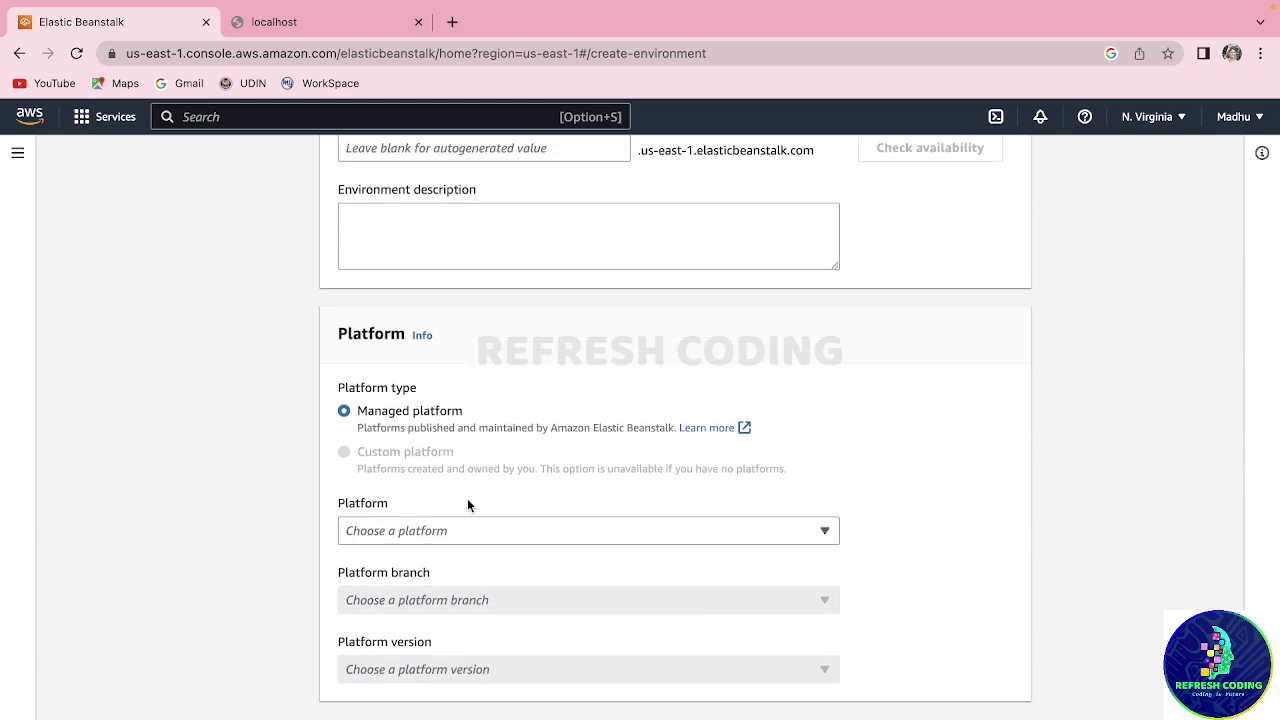
pyautogui.click(509, 531)
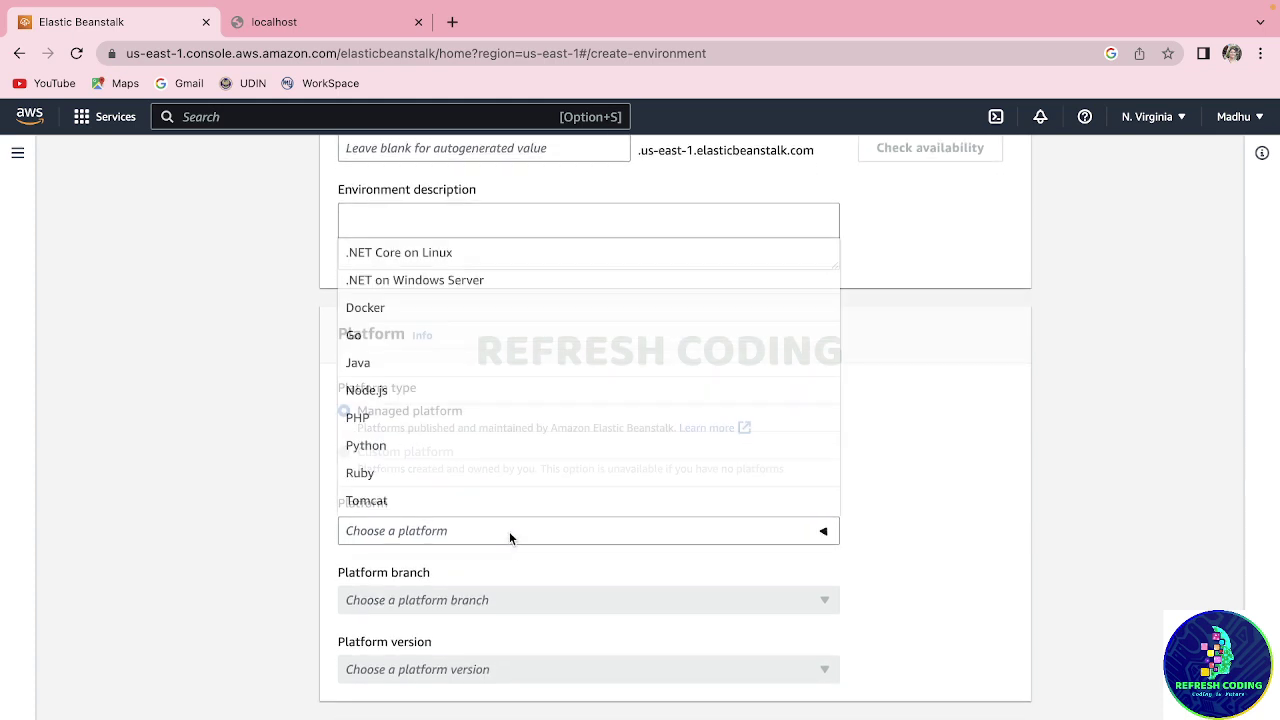
pyautogui.click(371, 365)
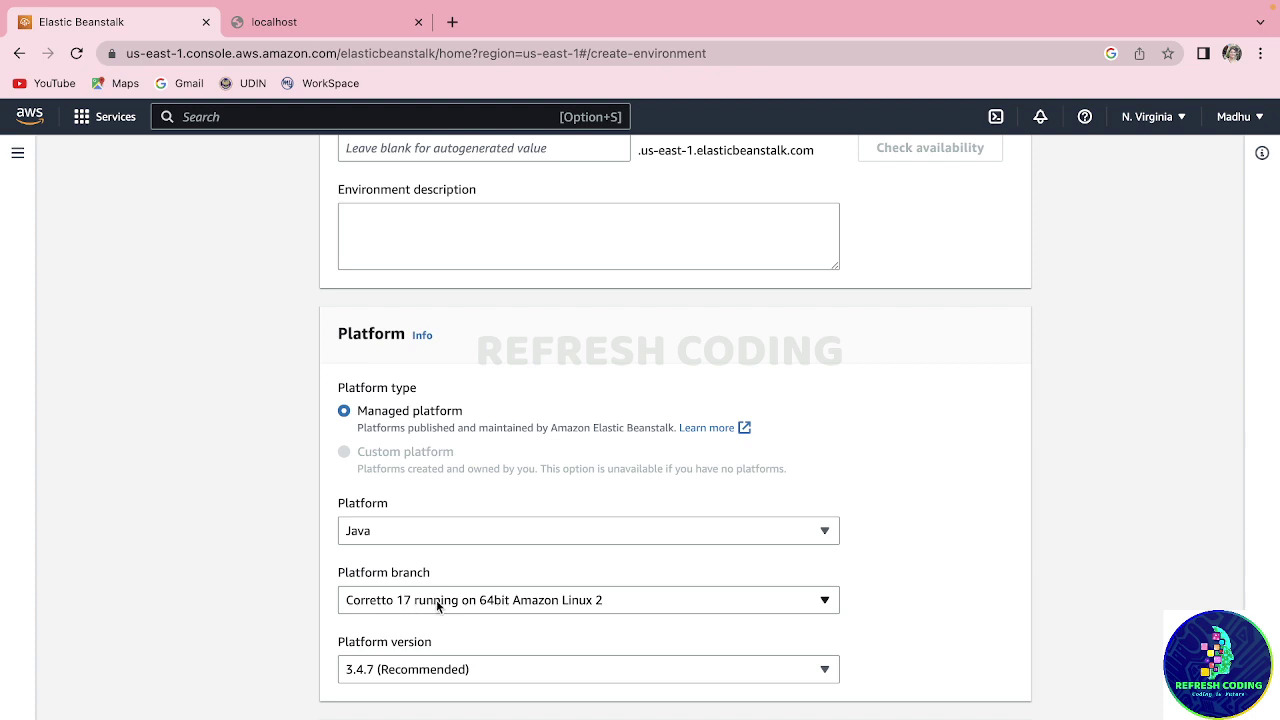
pyautogui.click(492, 603)
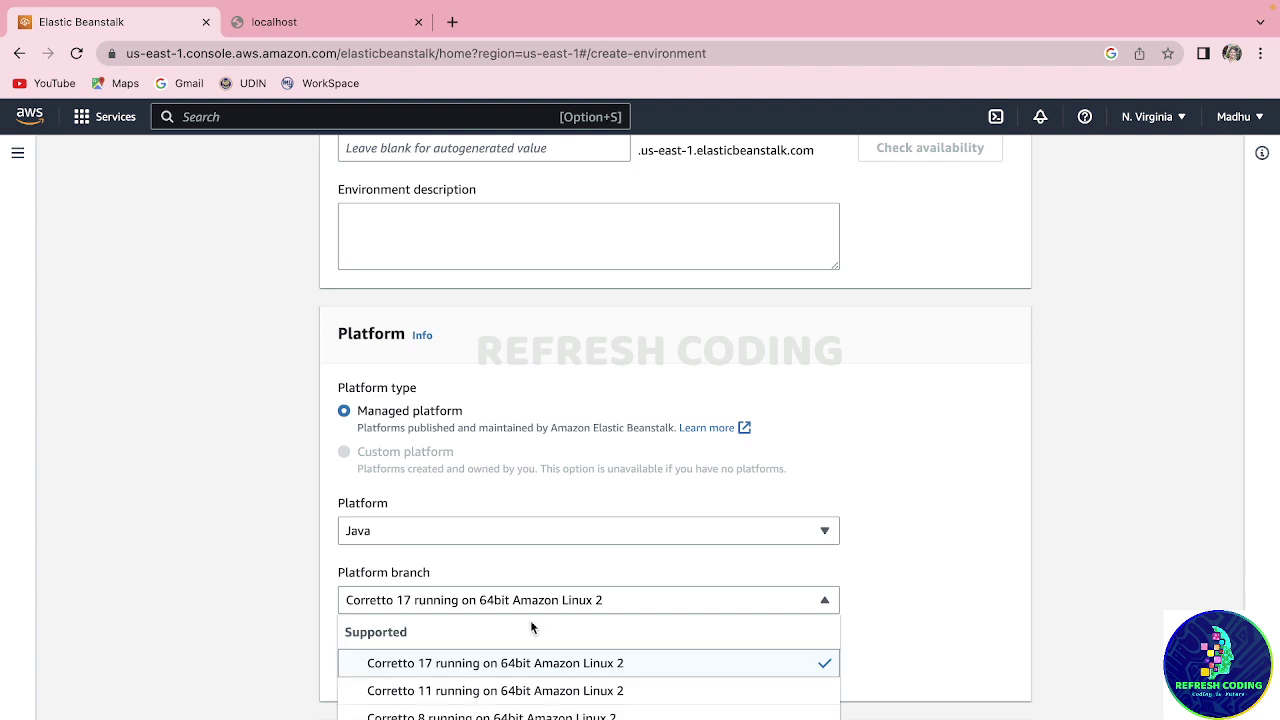
pyautogui.click(628, 598)
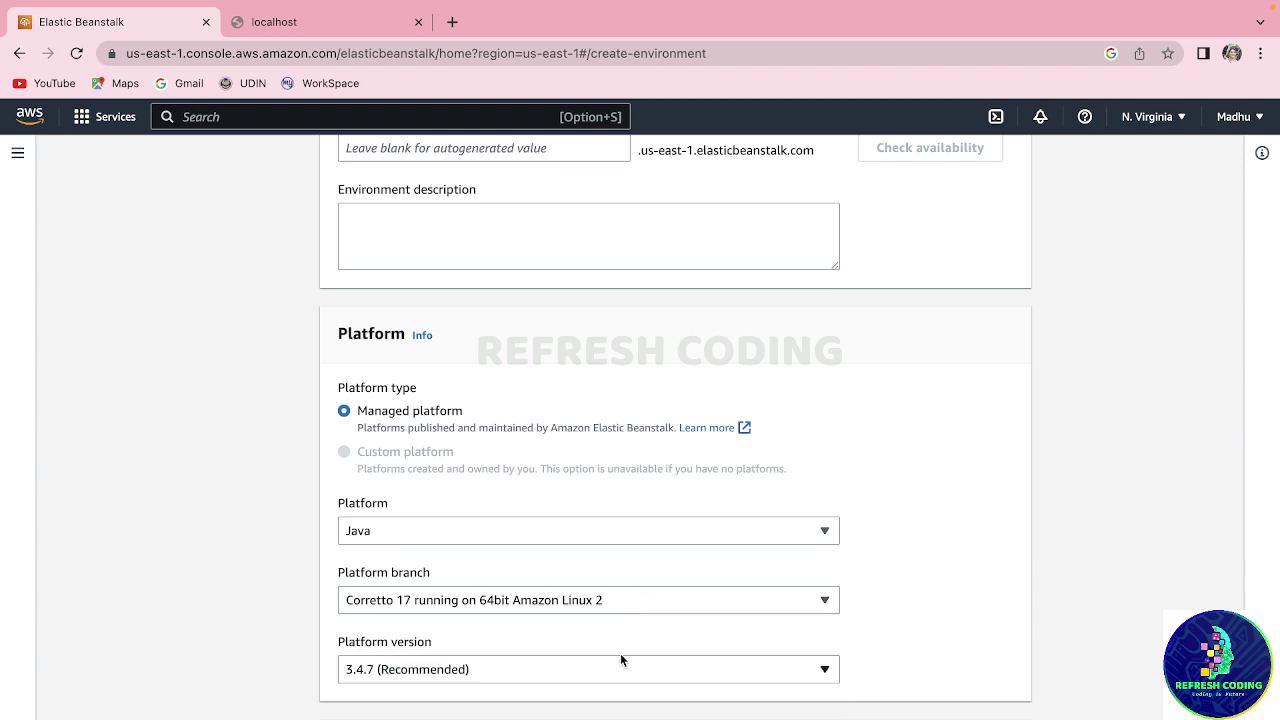
# - Set the application code to a local file upload and choose BeanStackTest1-0.0.1-SNAPSHOT.jar from the project's target folder in Documents
pyautogui.scroll(-5, 930, 605)
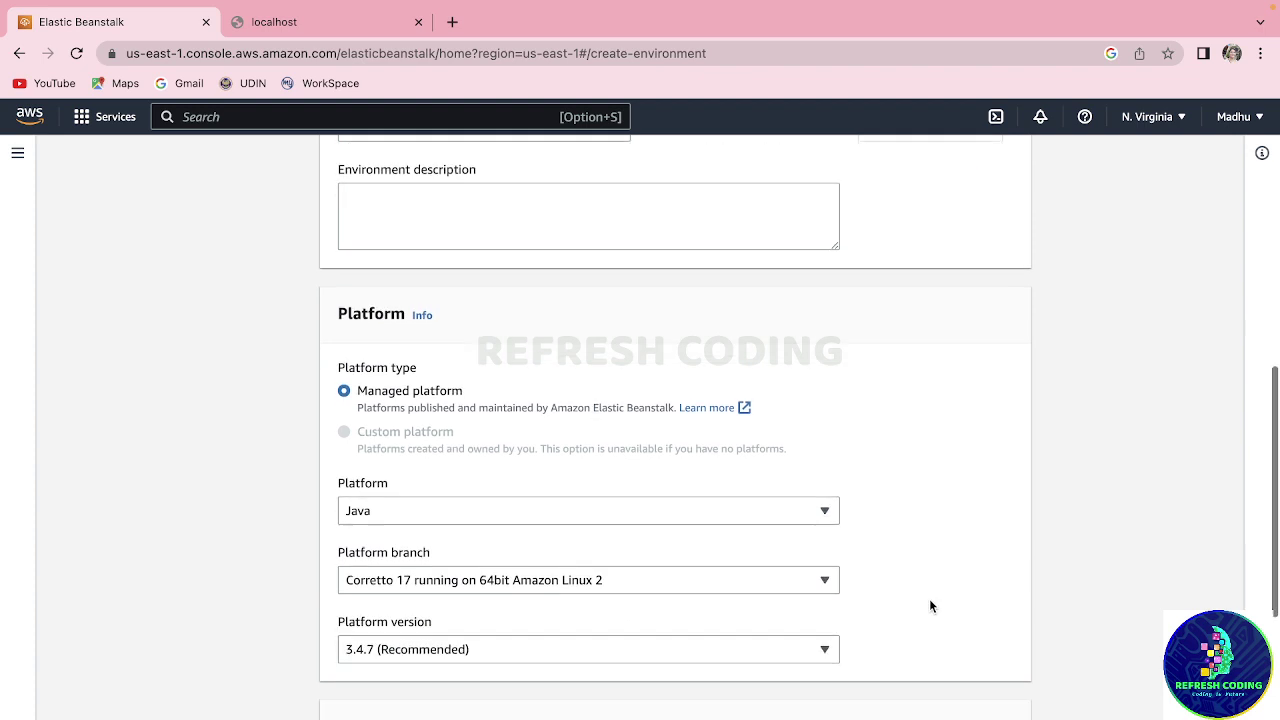
pyautogui.scroll(-2, 930, 605)
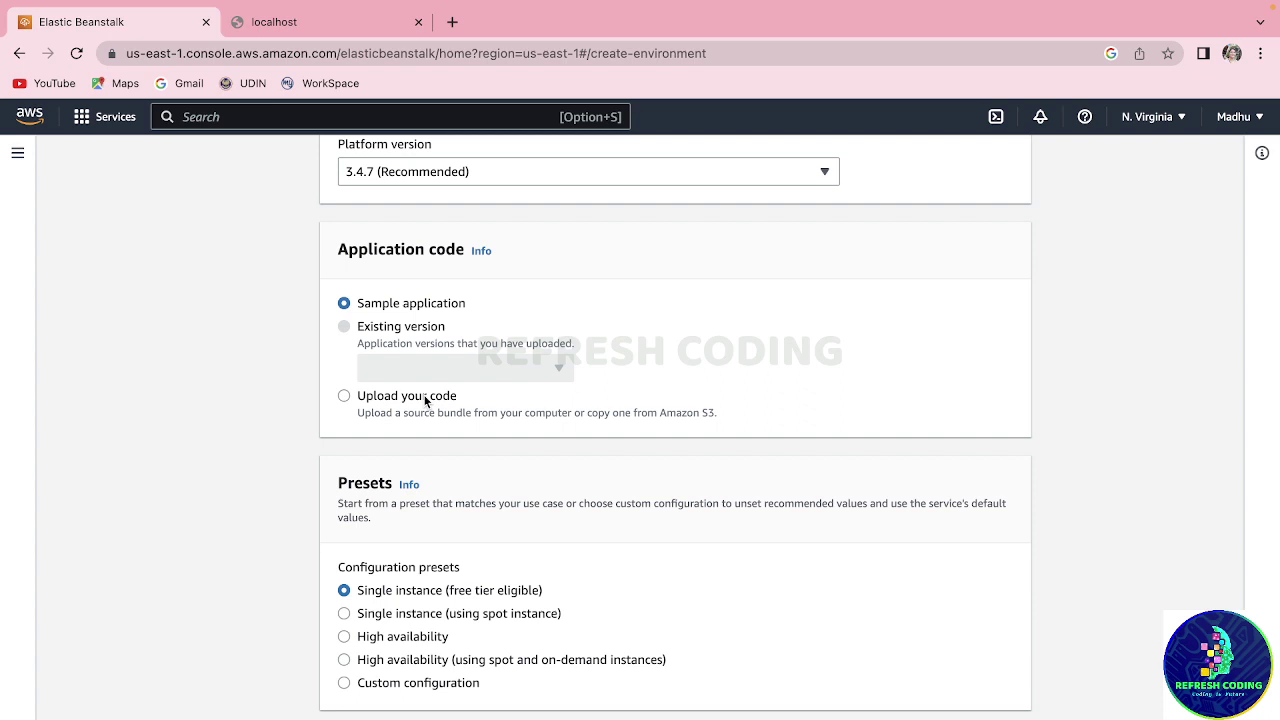
pyautogui.click(343, 396)
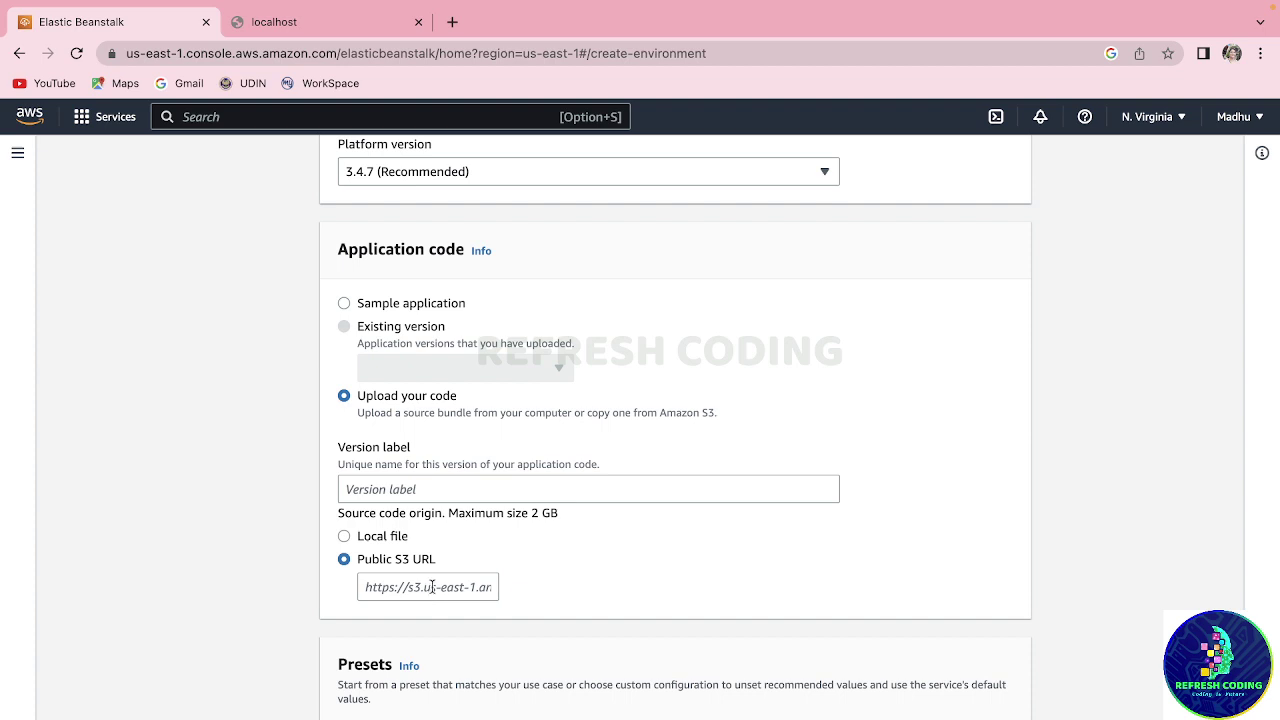
pyautogui.click(345, 537)
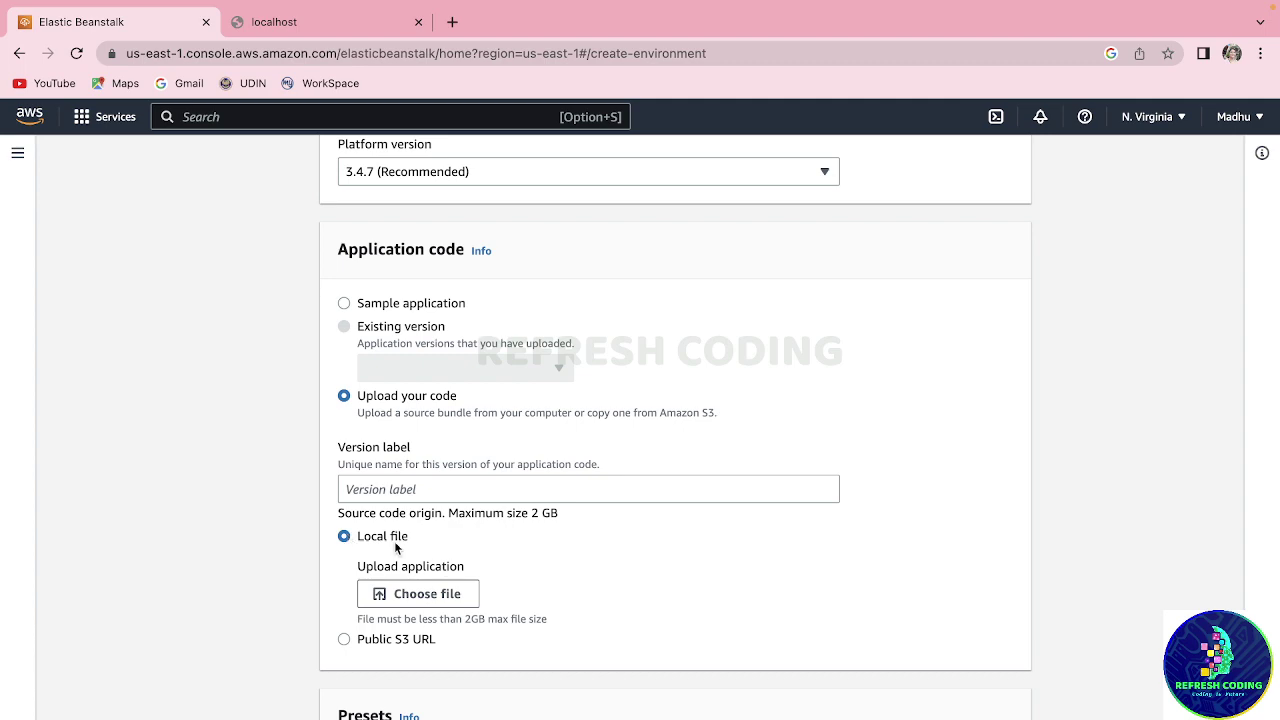
pyautogui.click(427, 594)
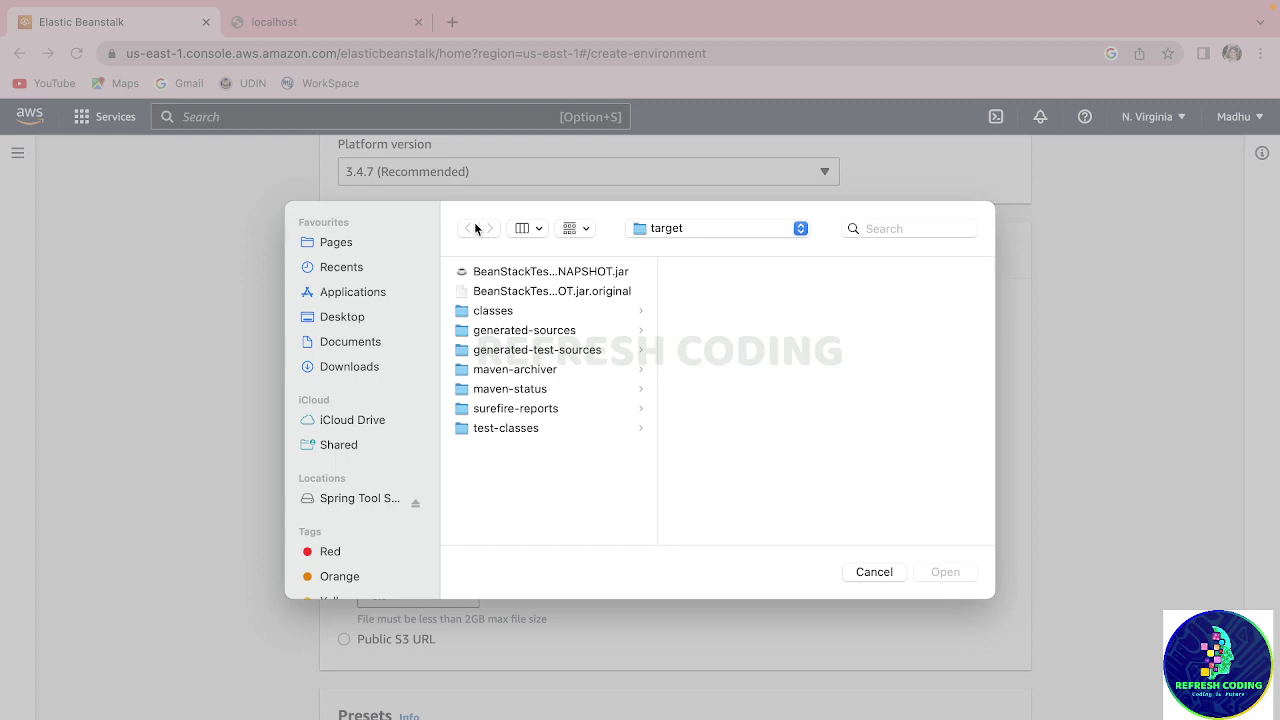
pyautogui.click(361, 344)
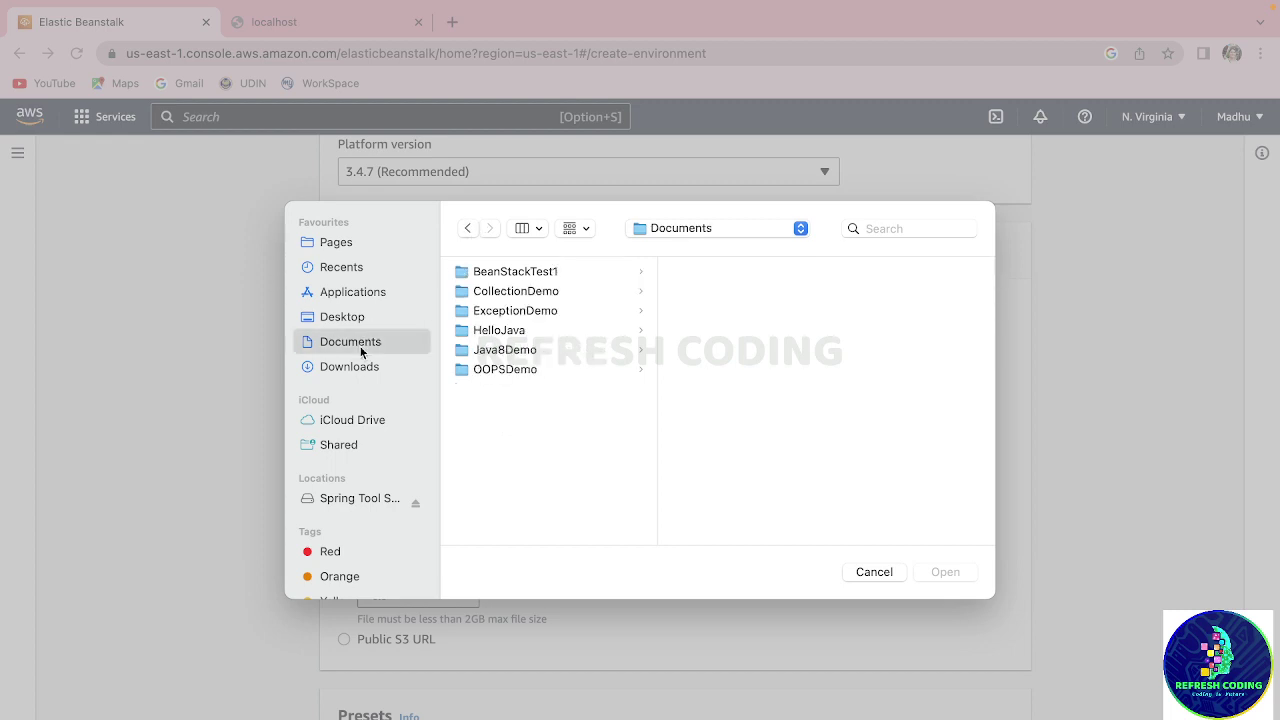
pyautogui.click(547, 274)
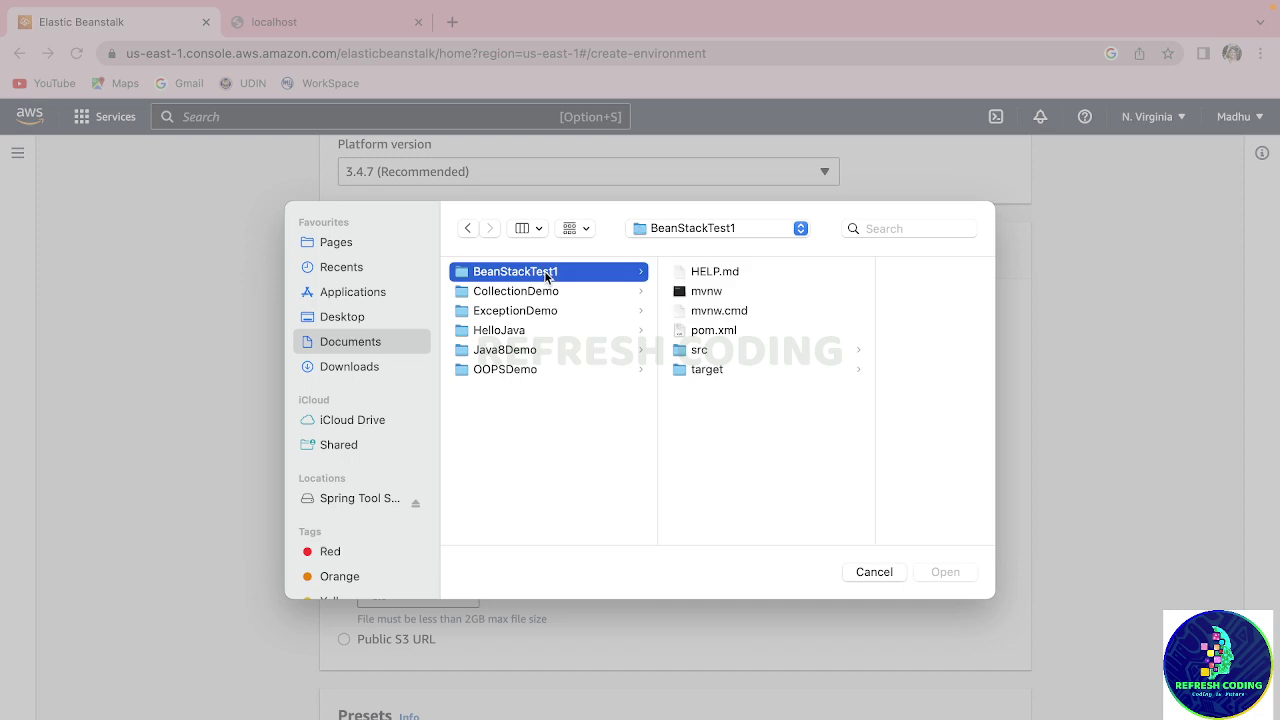
pyautogui.click(715, 372)
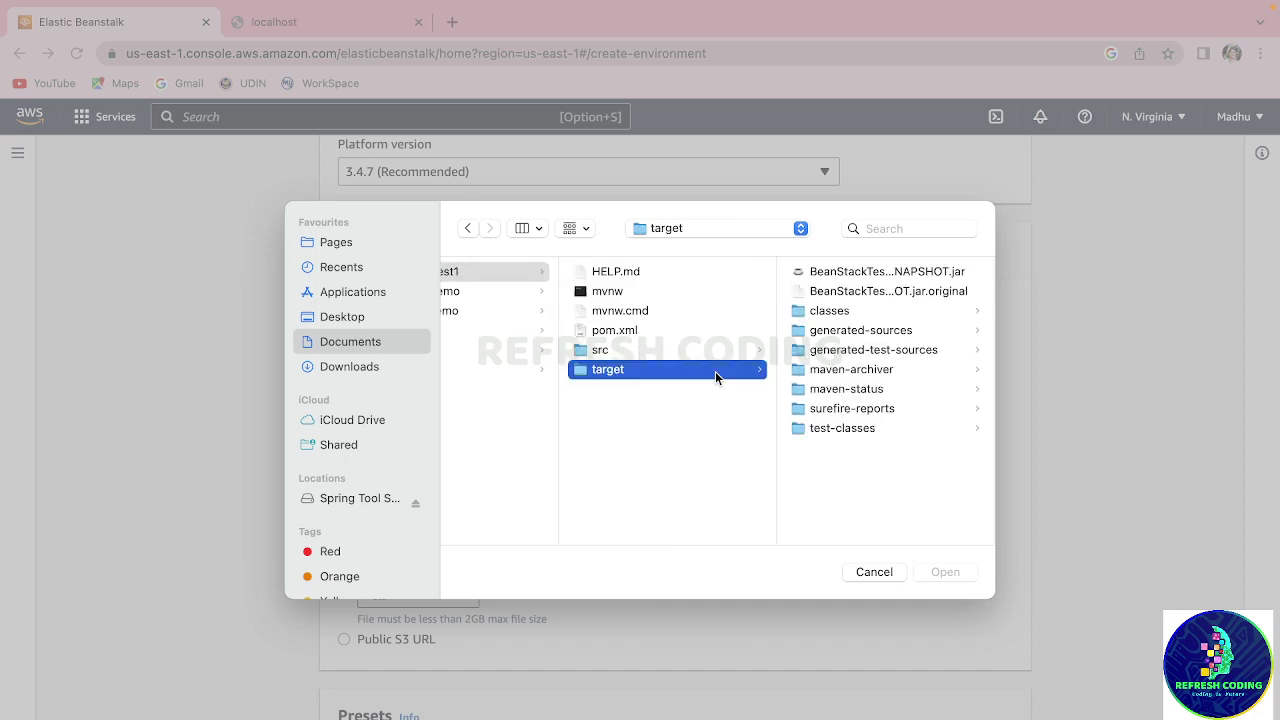
pyautogui.click(946, 273)
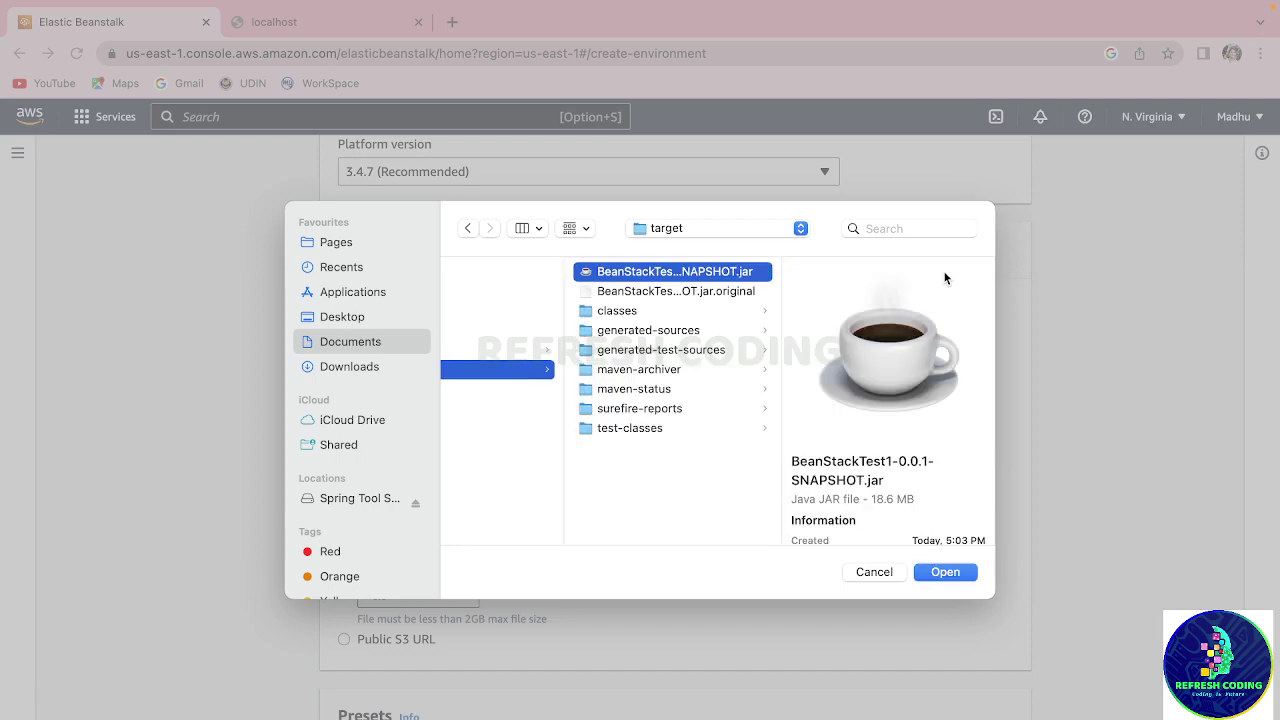
pyautogui.click(954, 578)
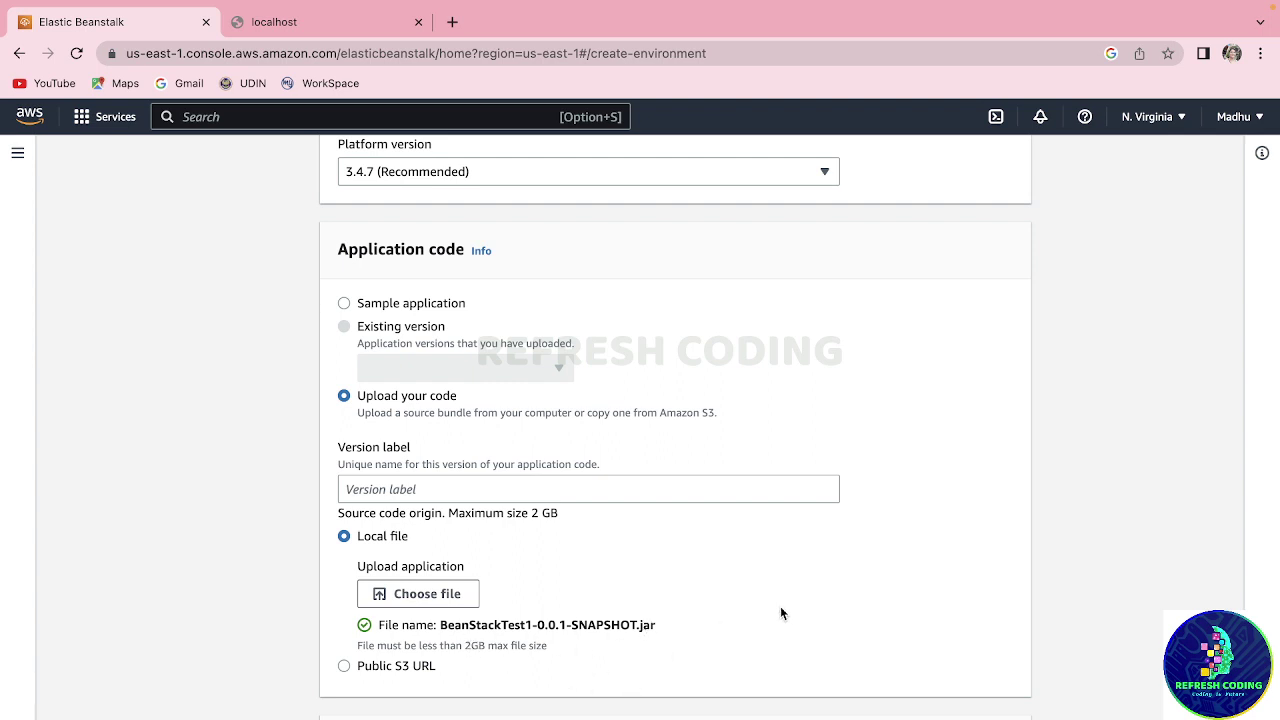
# - Set the application code's version label to 1.0 and continue to the service access configuration
pyautogui.click(383, 491)
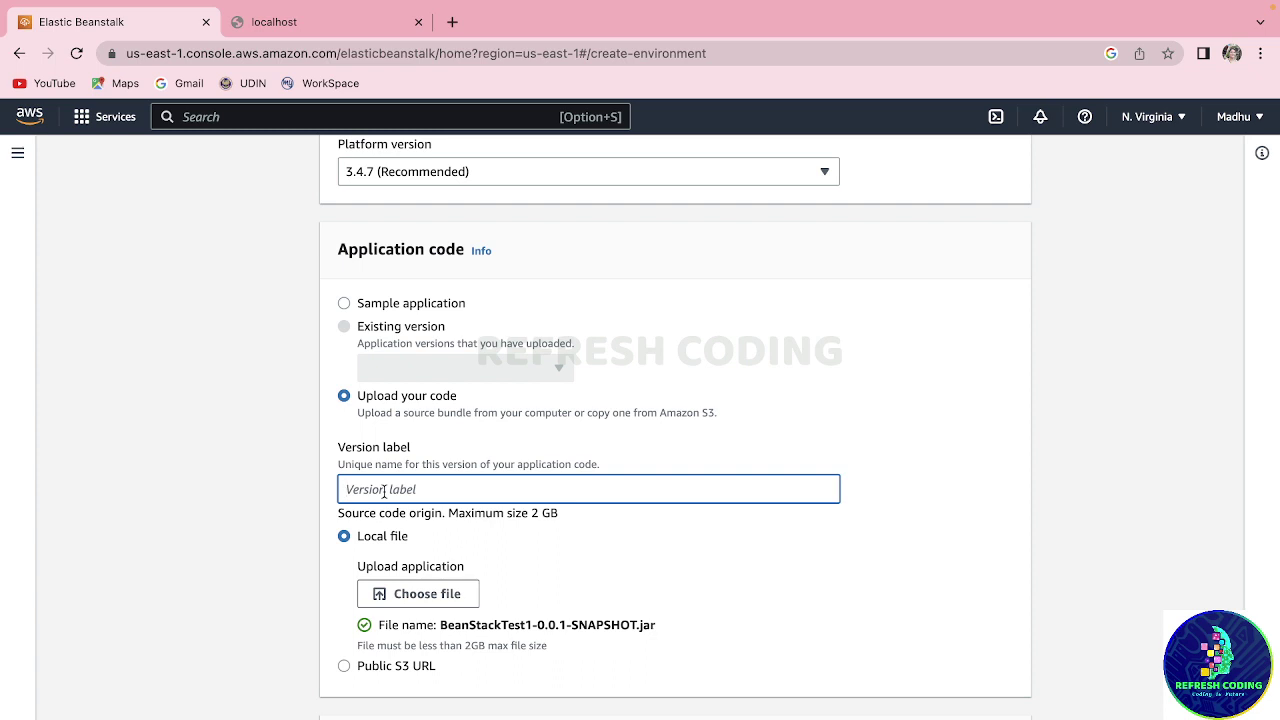
pyautogui.write('1.0')
pyautogui.click(781, 571)
pyautogui.scroll(-5, 781, 571)
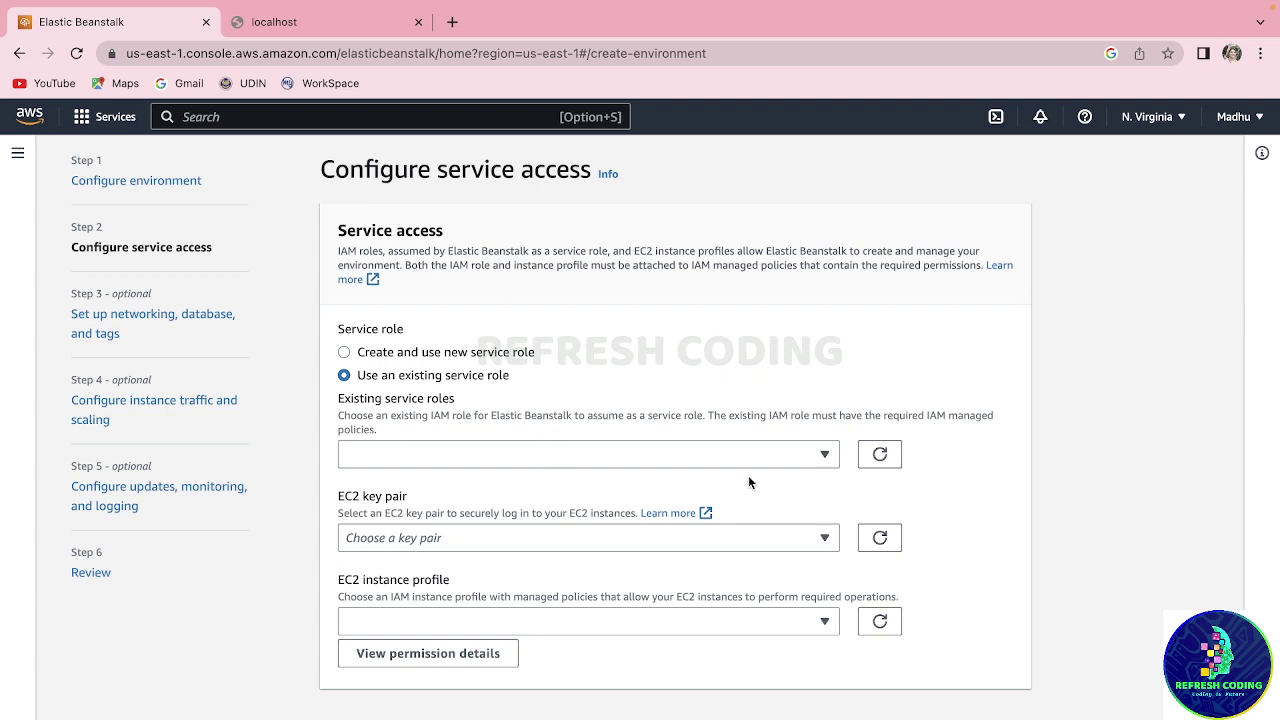
# - Assign EC2-BeanStack as both the existing service role and the EC2 instance profile, leave the key pair empty and continue
pyautogui.click(720, 458)
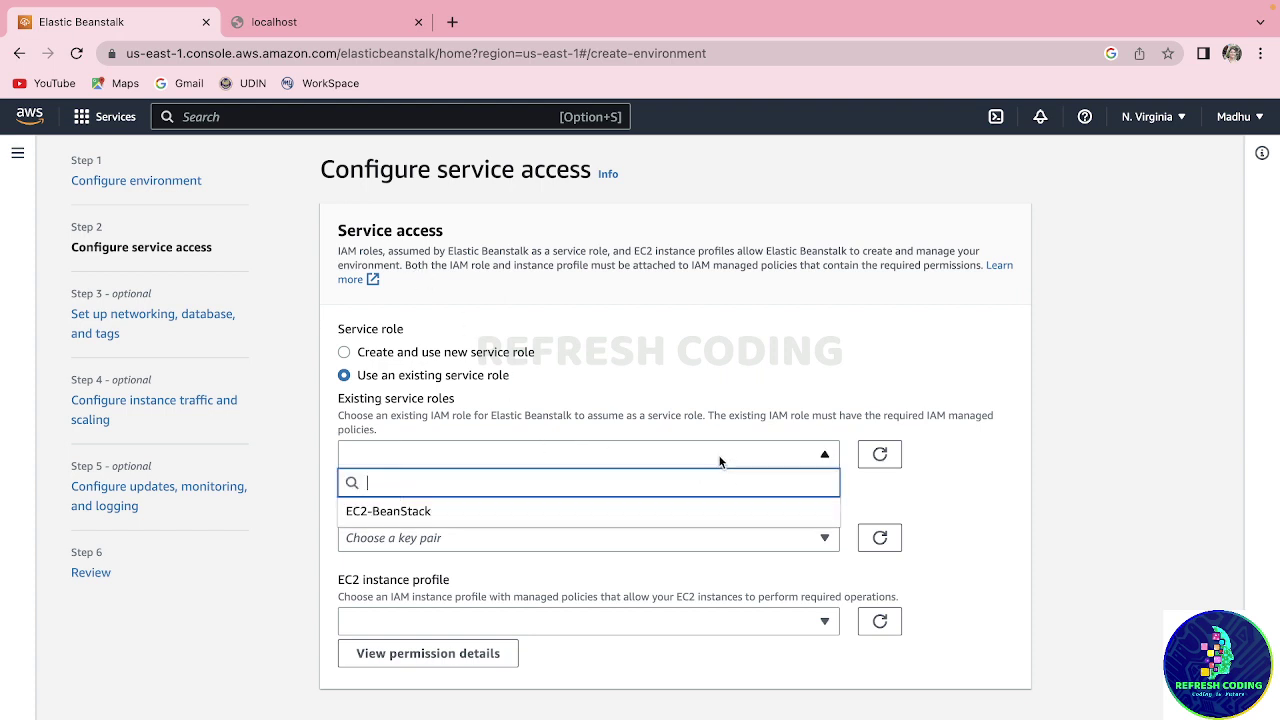
pyautogui.click(405, 514)
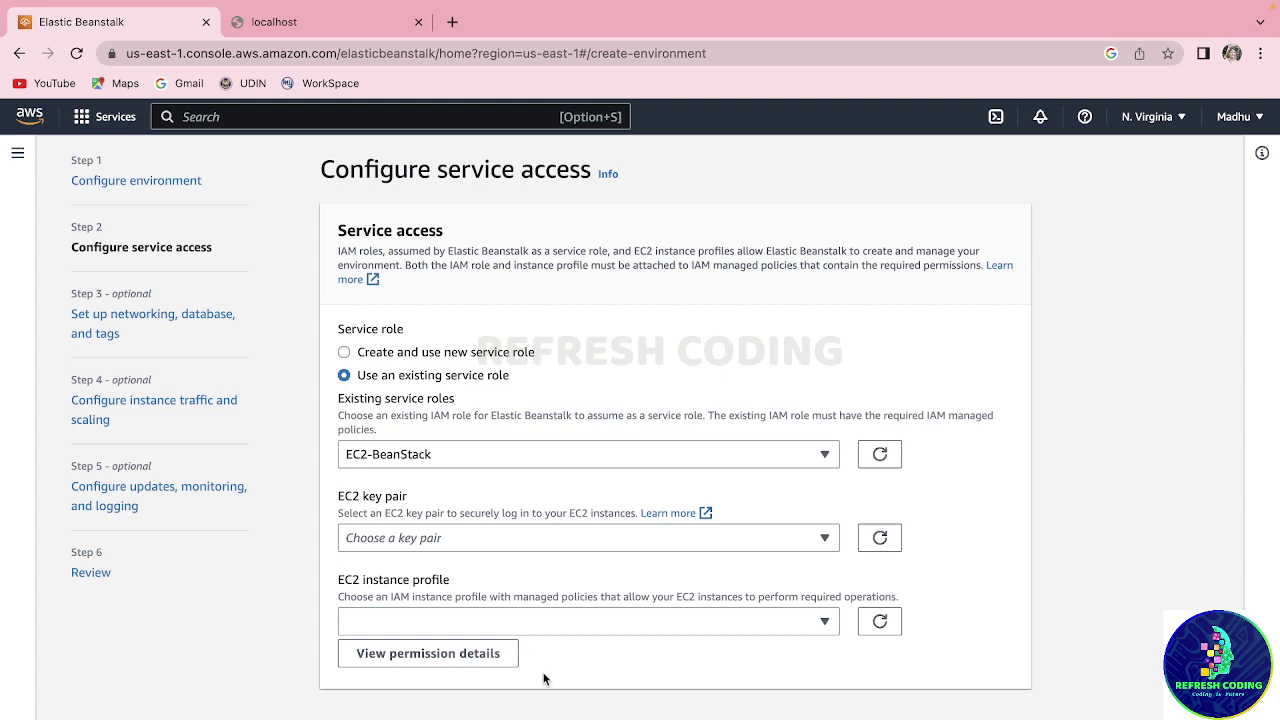
pyautogui.click(461, 612)
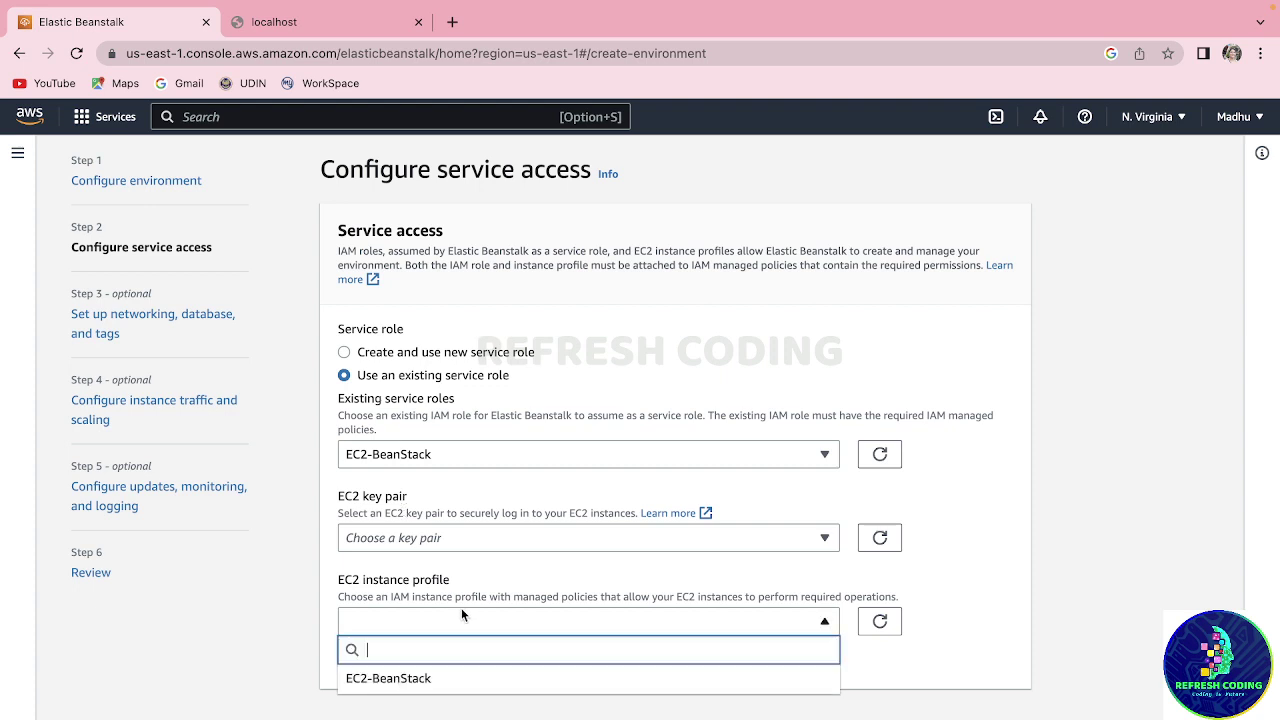
pyautogui.click(409, 678)
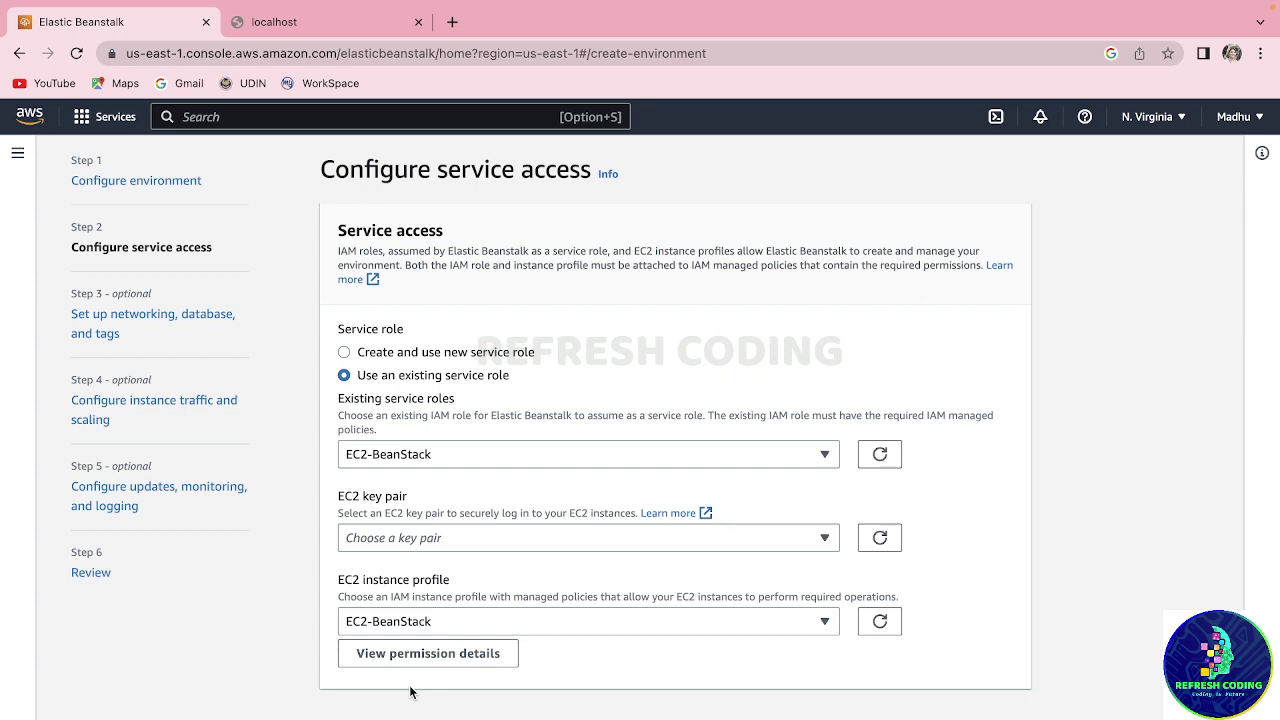
pyautogui.click(540, 547)
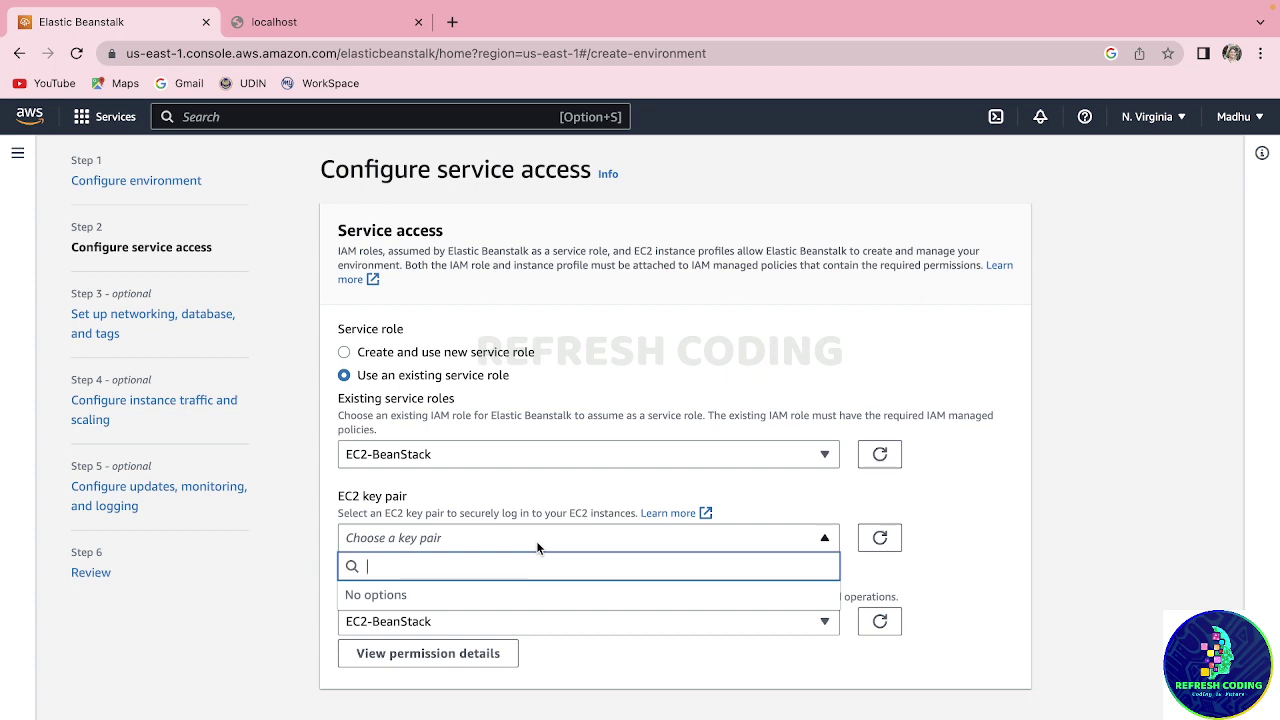
pyautogui.click(537, 547)
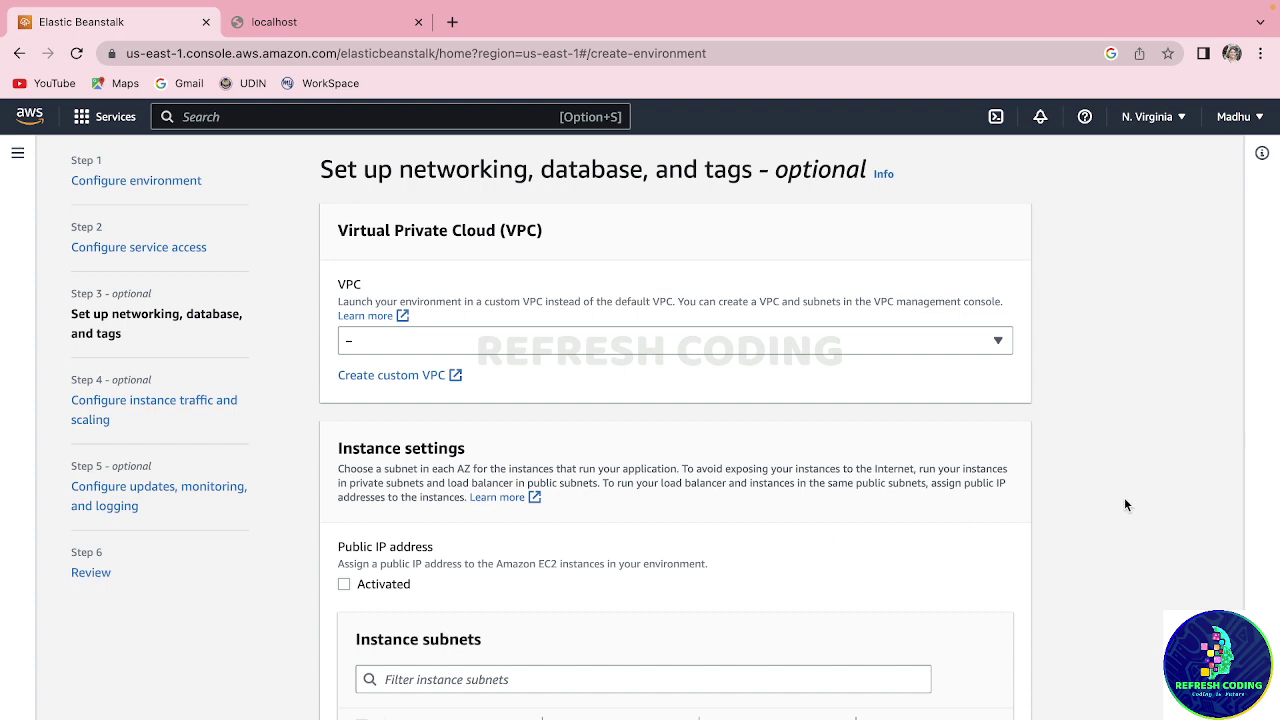
# - Leave the optional networking, database and tags settings at their defaults and continue to instance traffic and scaling
pyautogui.scroll(-4, 1125, 500)
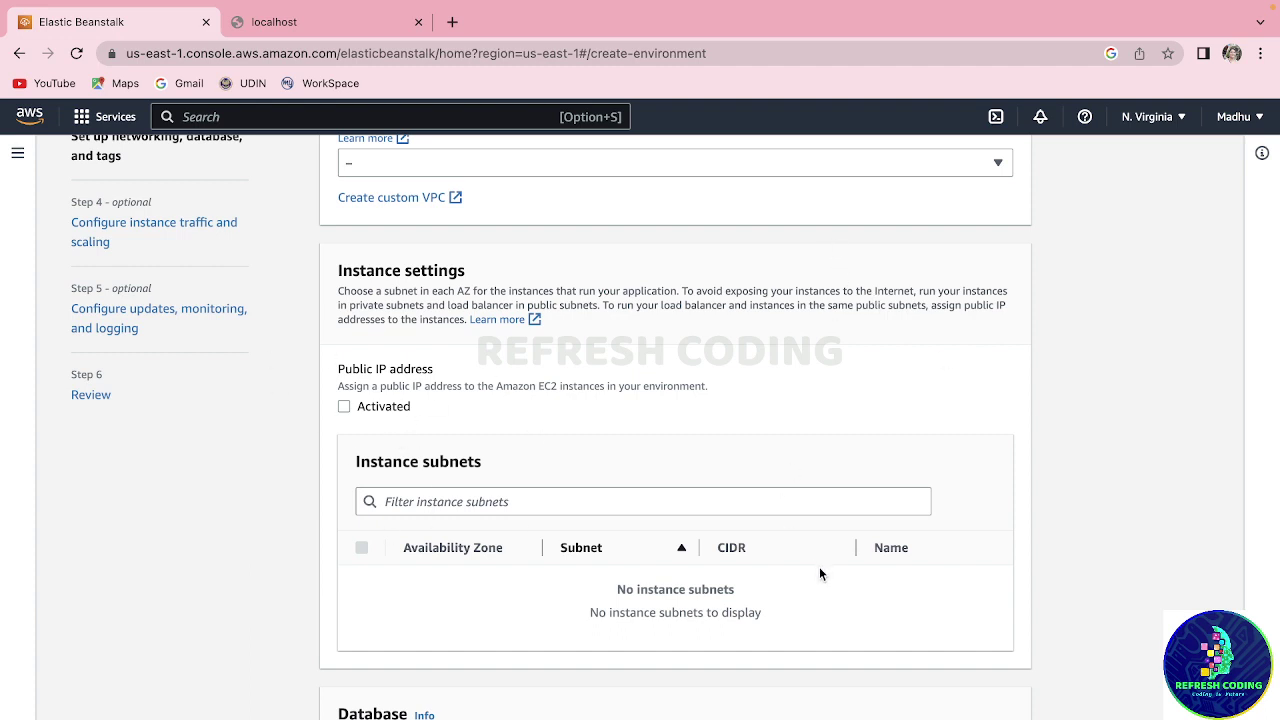
pyautogui.scroll(-5, 819, 573)
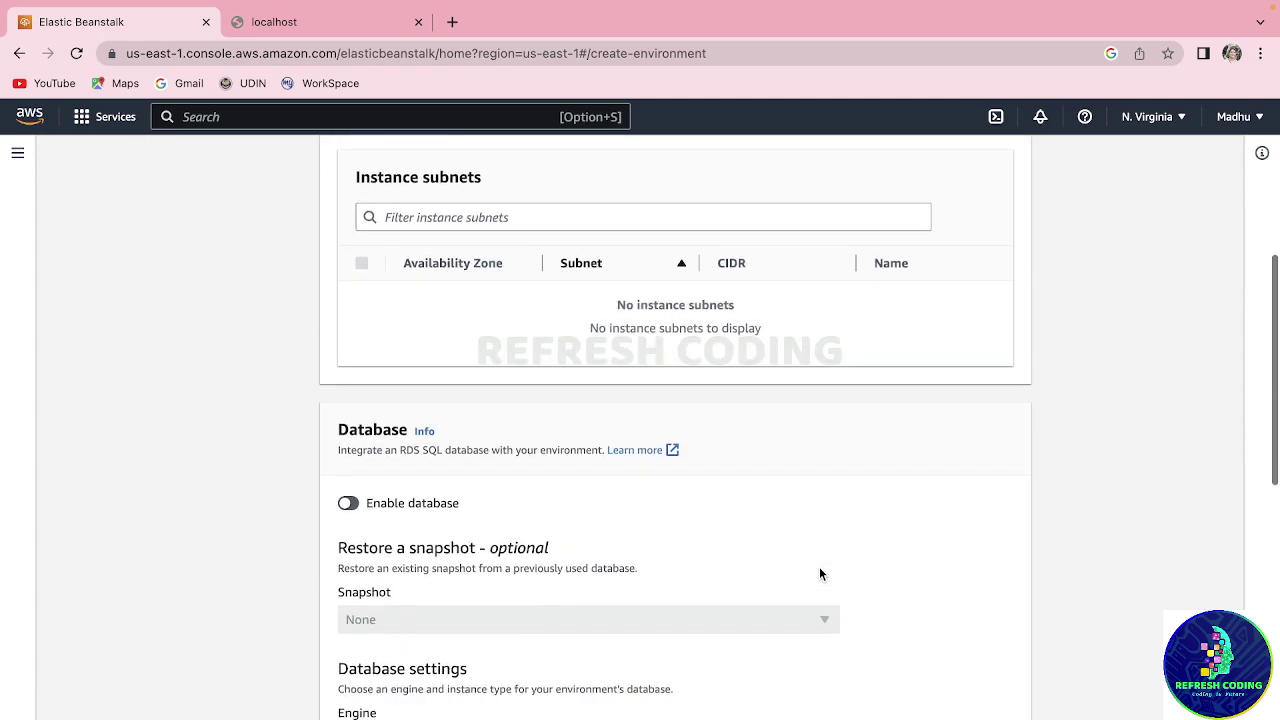
pyautogui.scroll(-5, 819, 573)
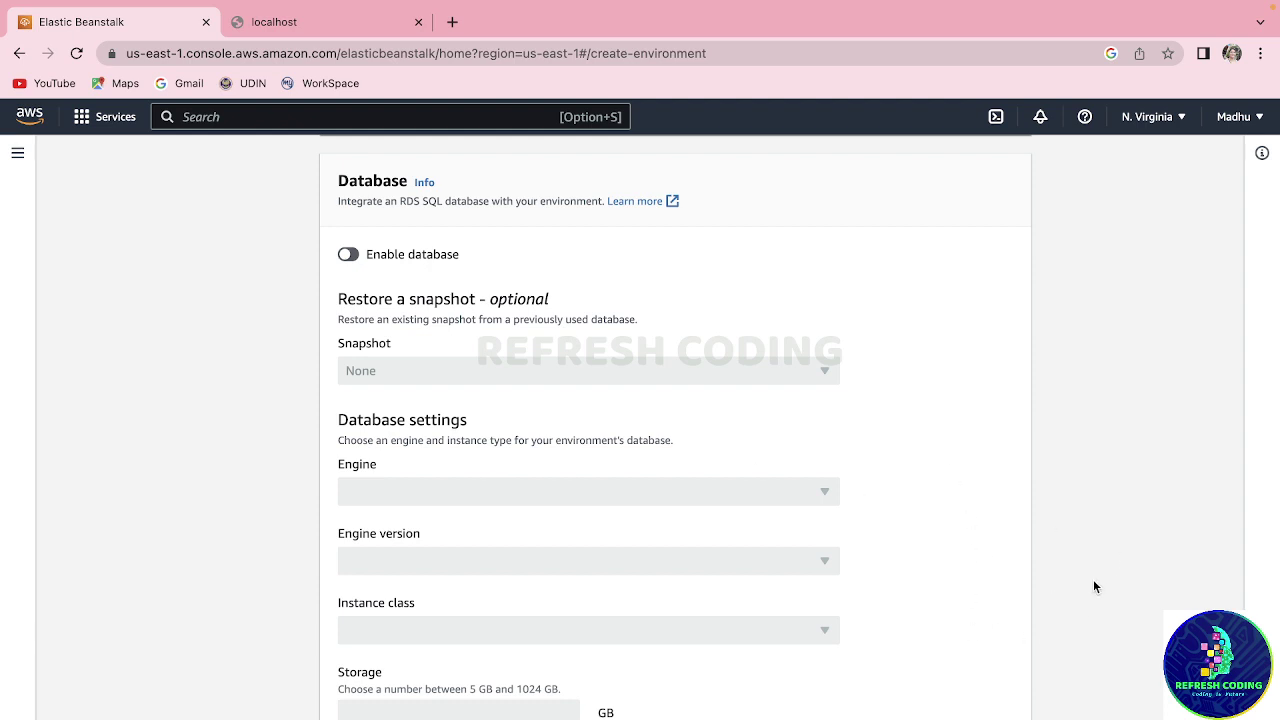
pyautogui.scroll(-5, 1094, 587)
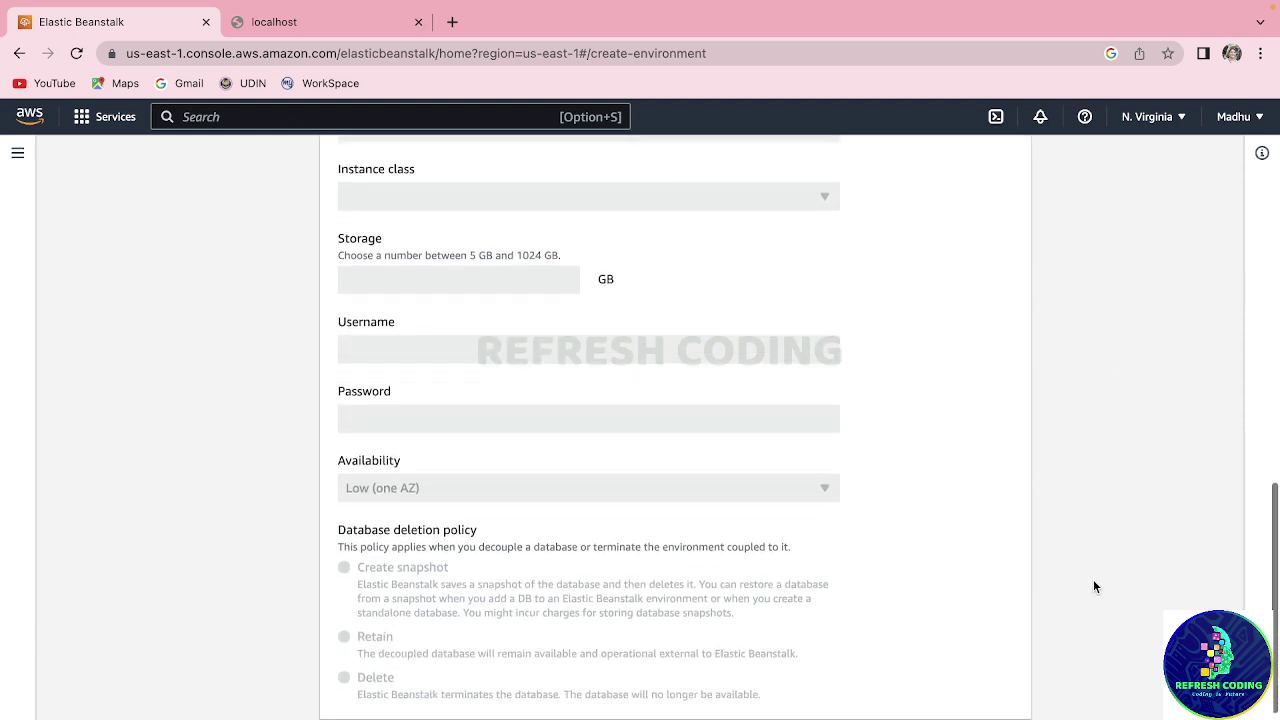
pyautogui.scroll(-3, 1094, 587)
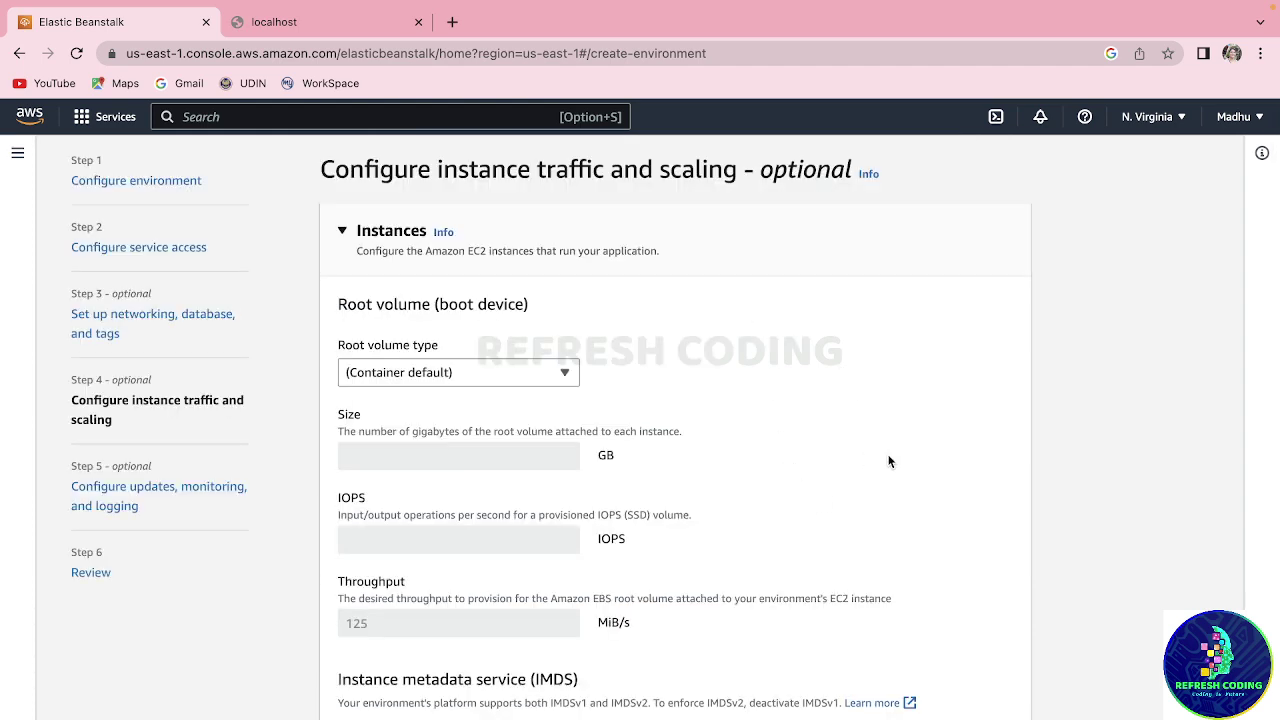
# - Keep the default instance, security group and capacity settings and continue to updates, monitoring, and logging
pyautogui.scroll(-6, 889, 461)
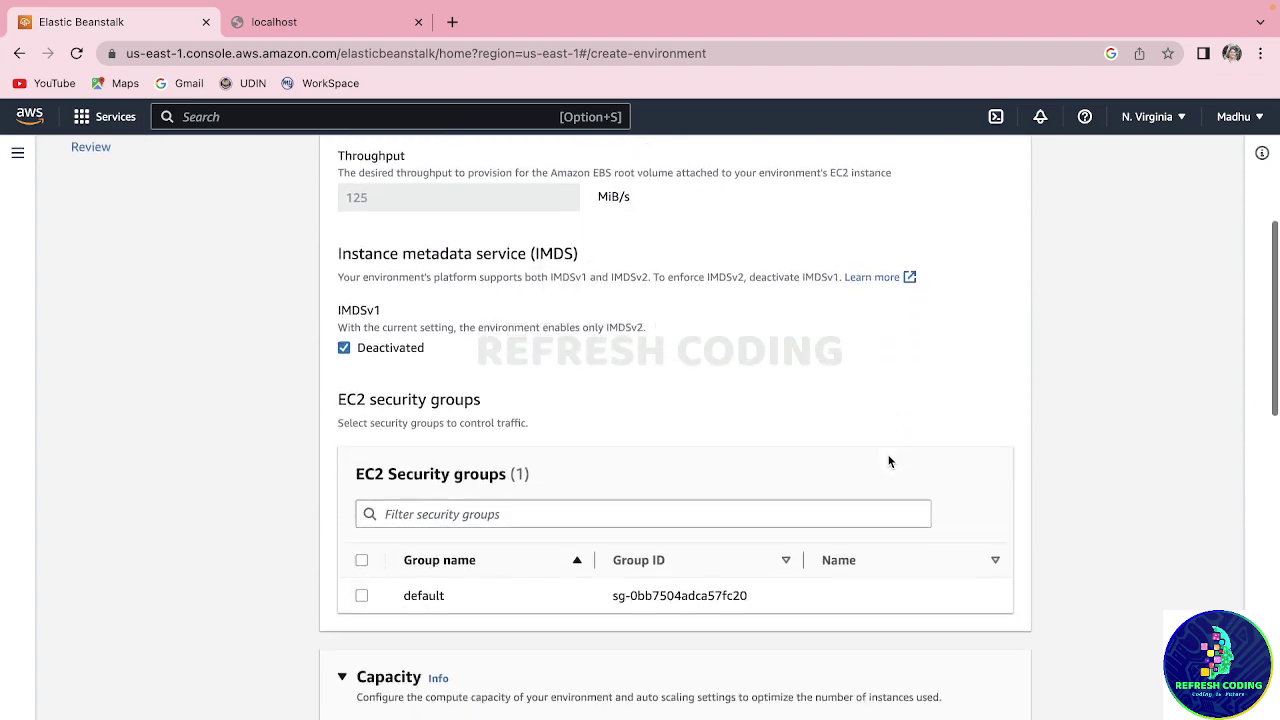
pyautogui.scroll(-10, 889, 461)
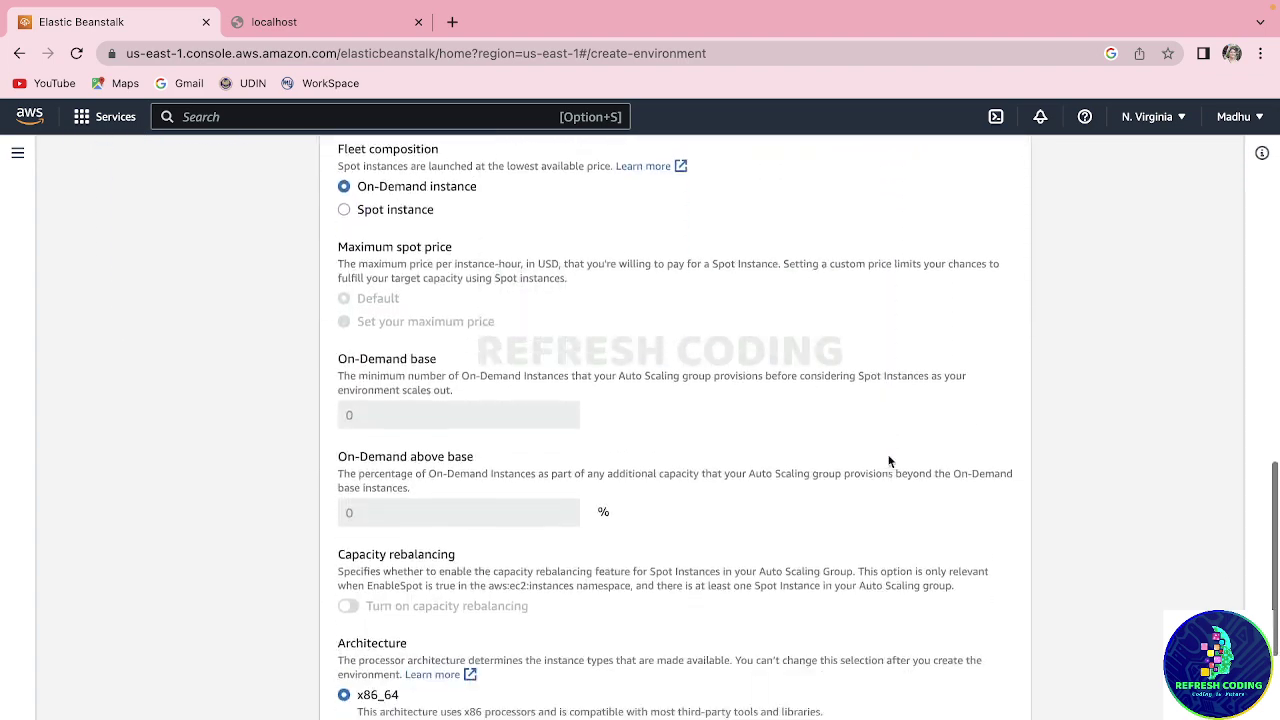
pyautogui.scroll(-3, 888, 455)
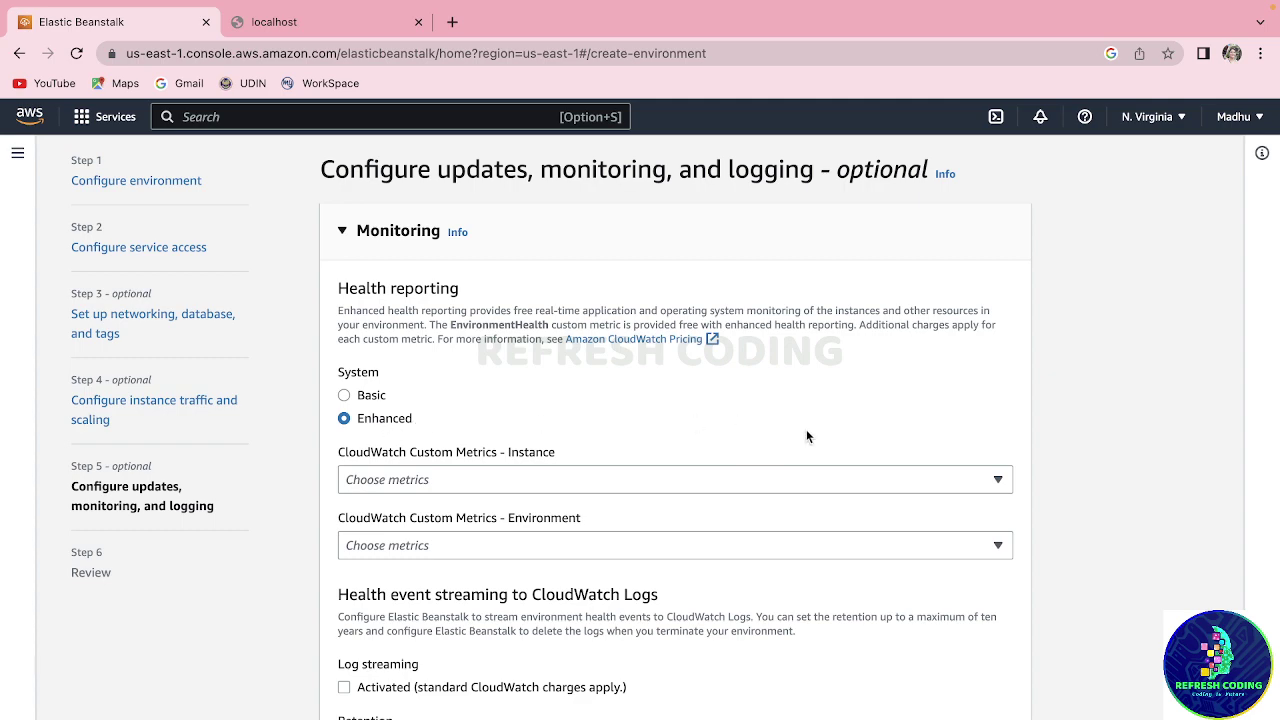
# - Add an environment property named PORT with value 8080, leave the other updates, monitoring and logging settings at their defaults, and continue to the review
pyautogui.scroll(-5, 807, 436)
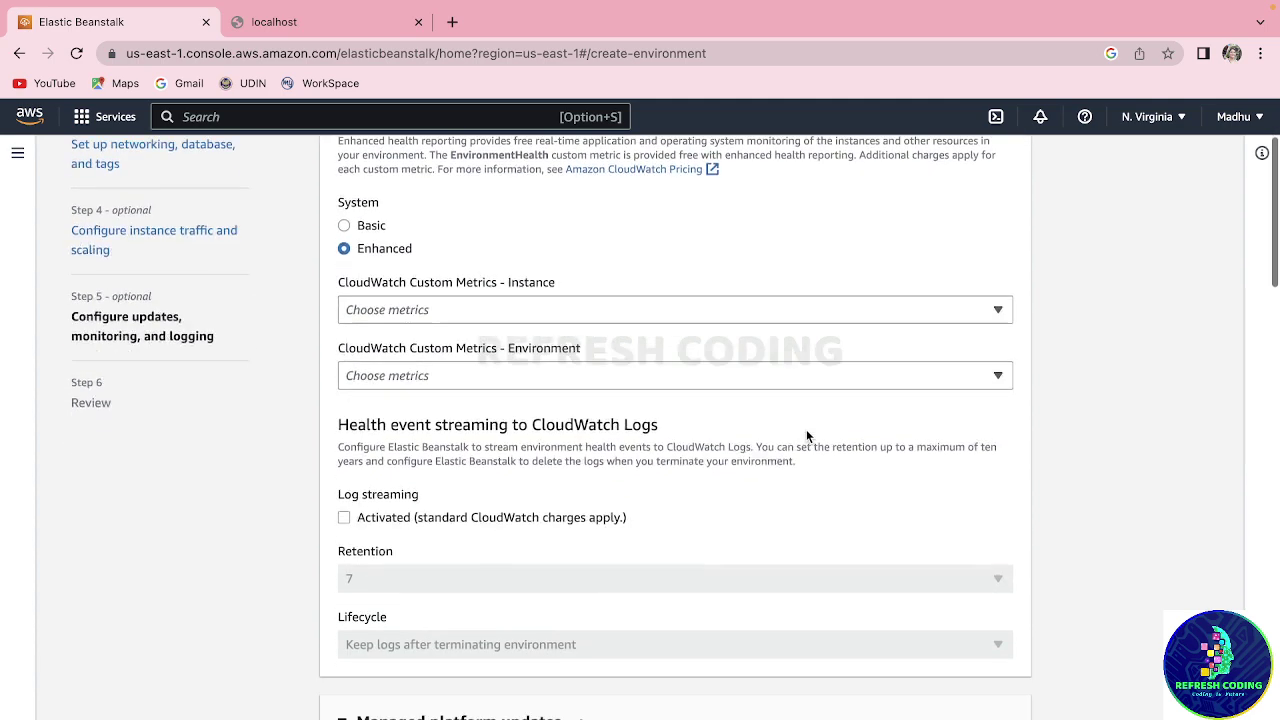
pyautogui.scroll(-7, 807, 436)
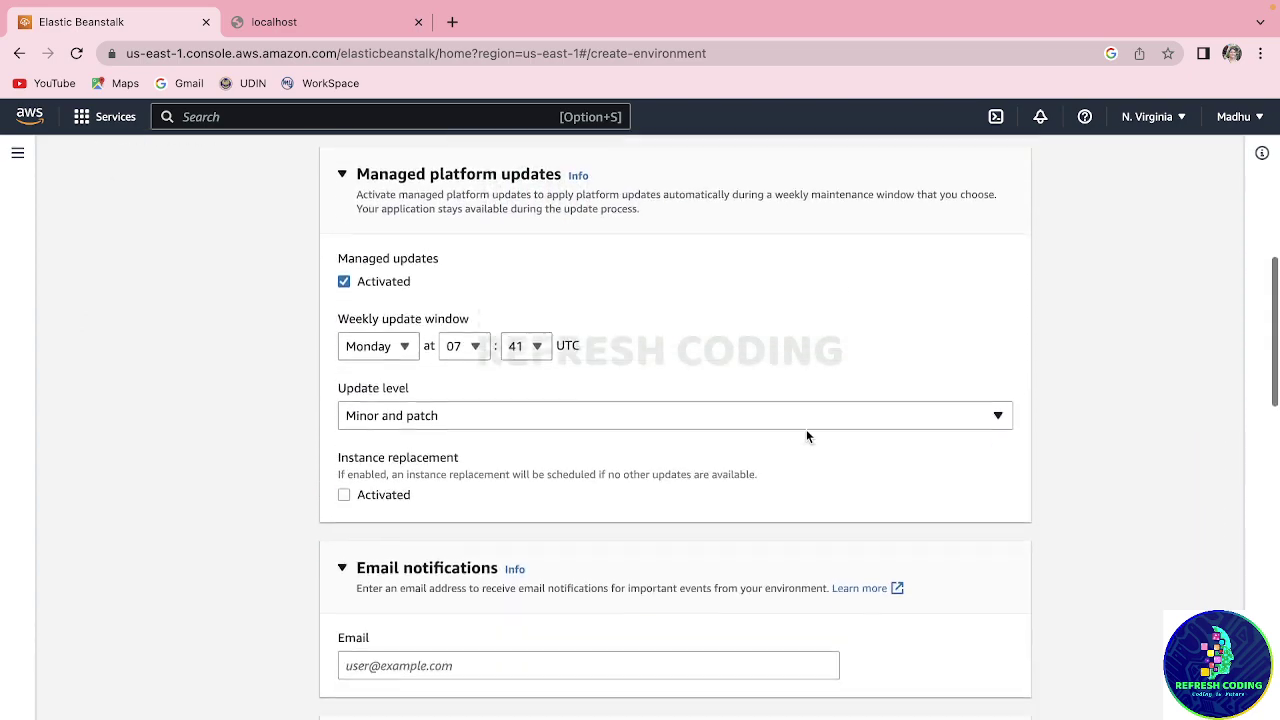
pyautogui.scroll(-11, 807, 436)
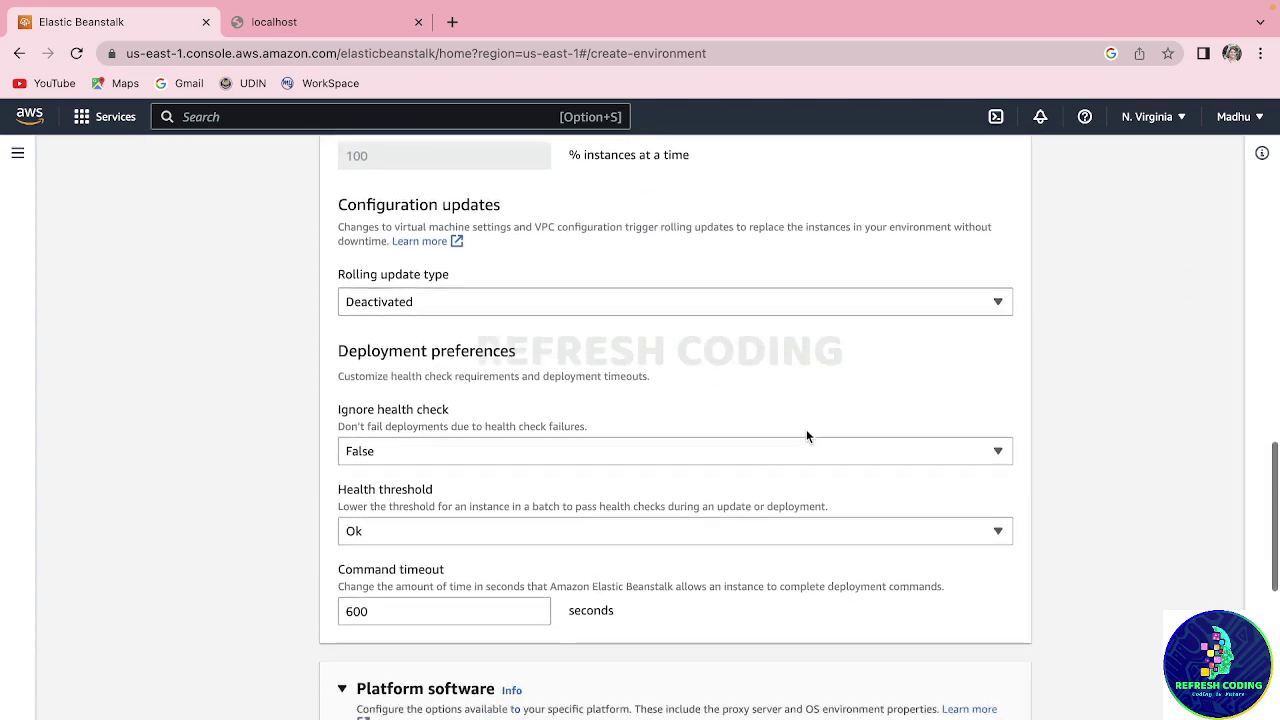
pyautogui.scroll(-9, 807, 436)
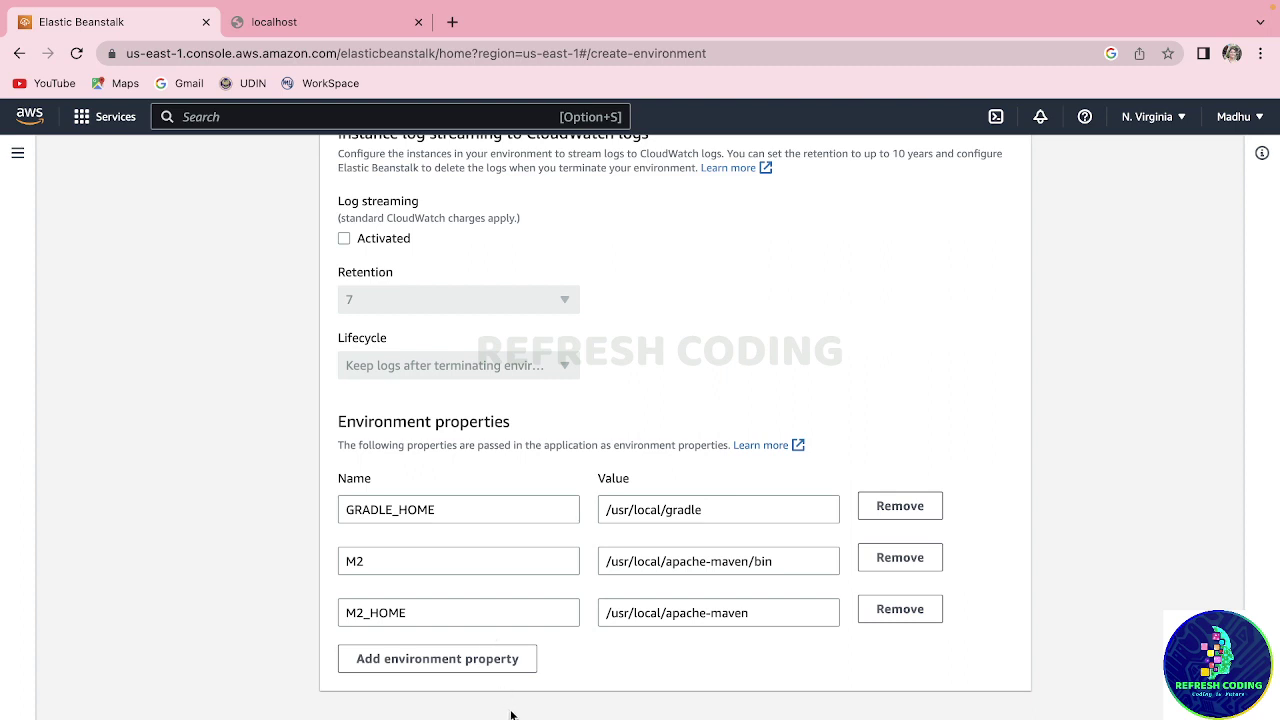
pyautogui.click(455, 663)
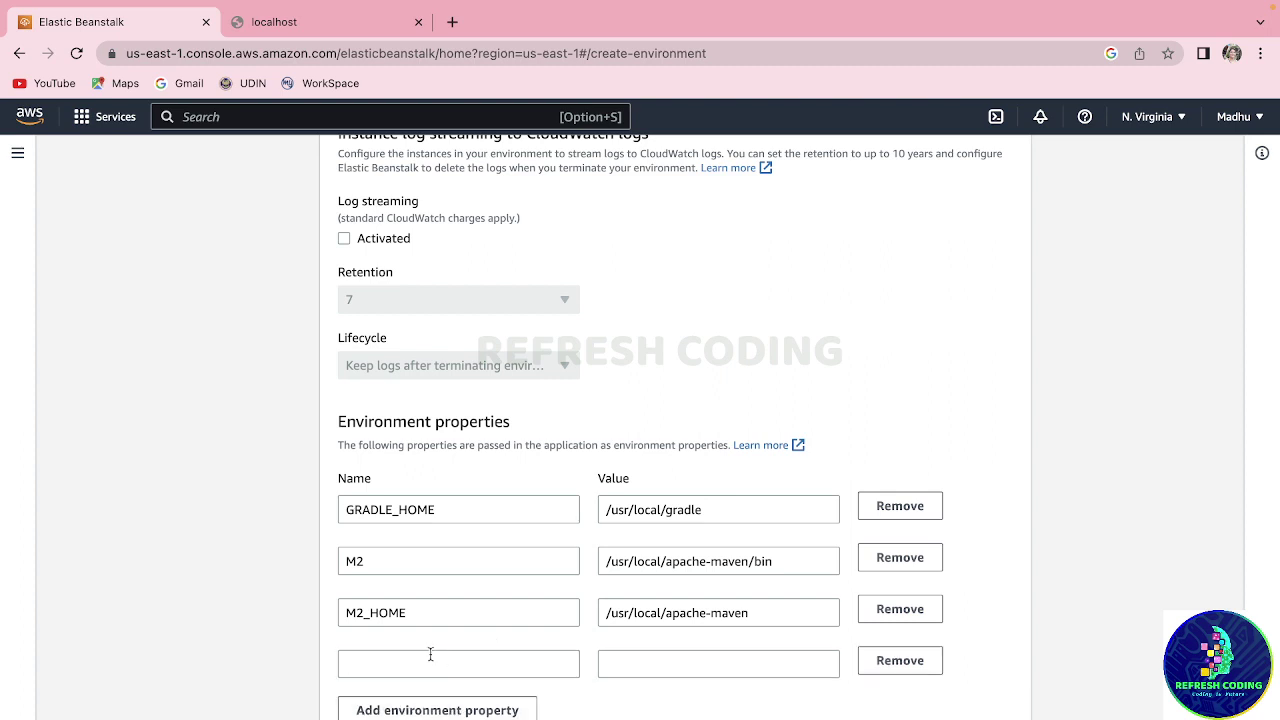
pyautogui.click(366, 661)
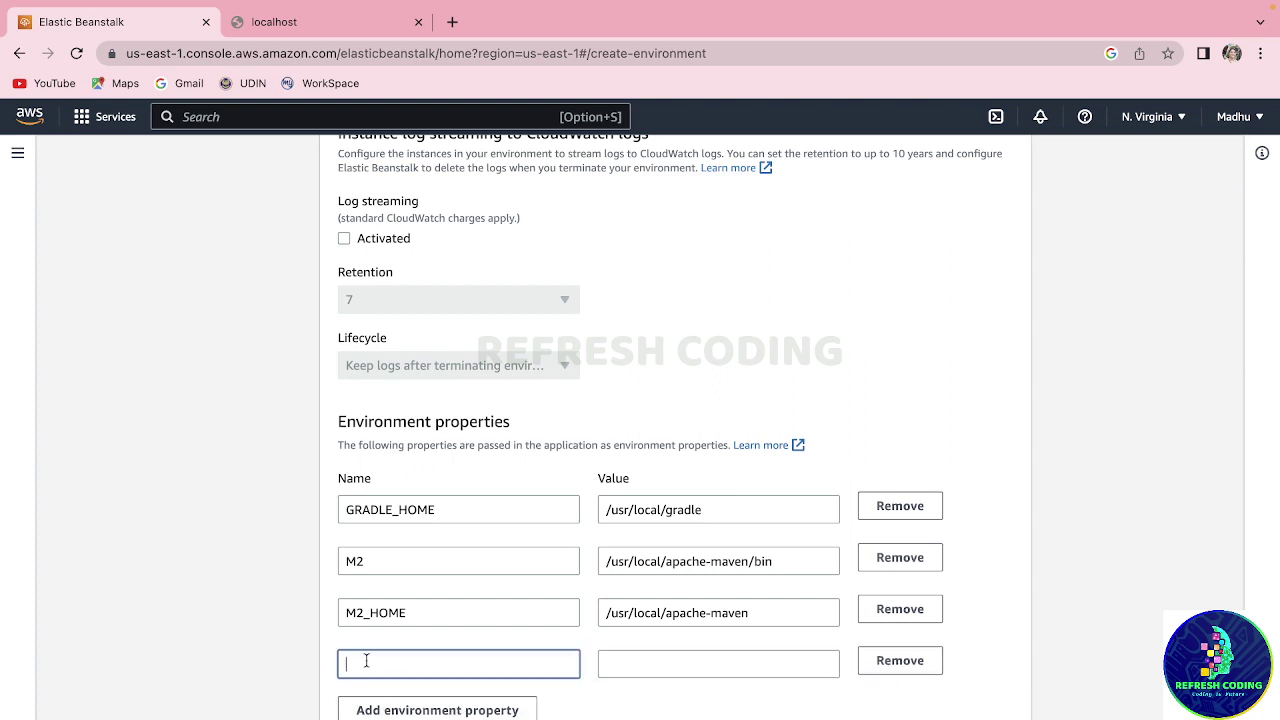
pyautogui.write('PORT')
pyautogui.click(626, 662)
pyautogui.write('8080')
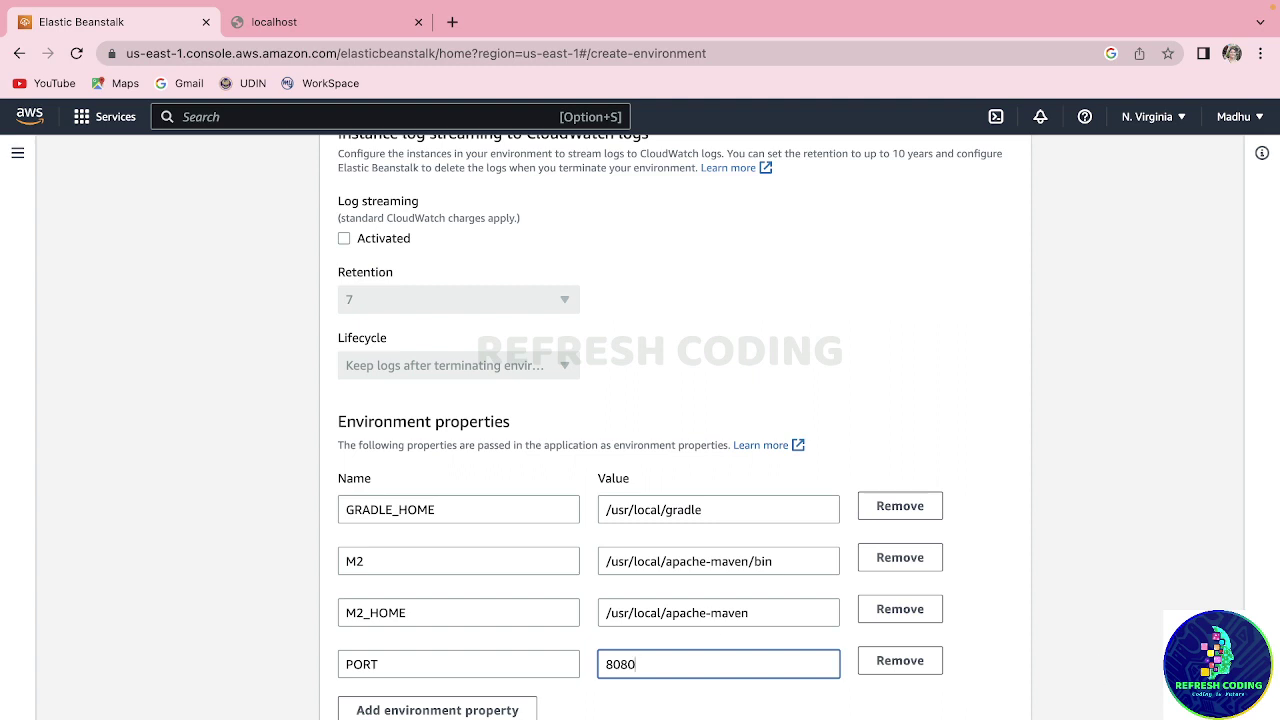
pyautogui.click(1105, 641)
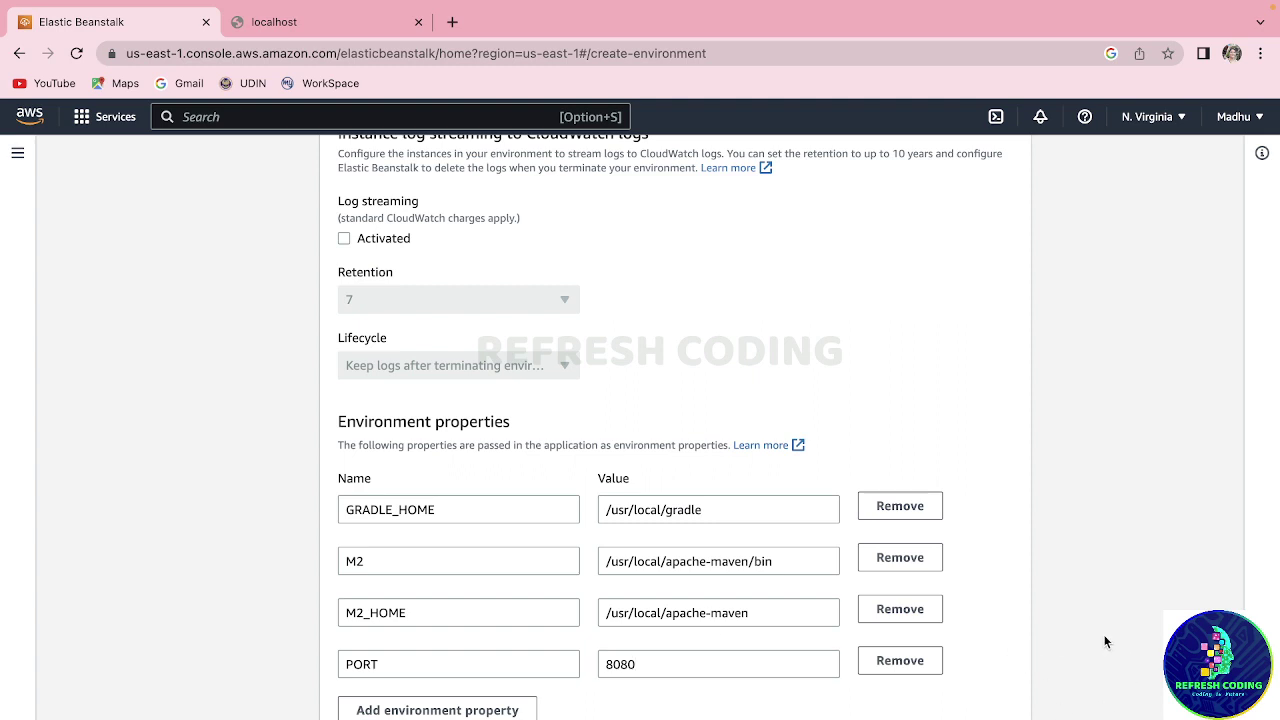
pyautogui.scroll(-1, 1105, 641)
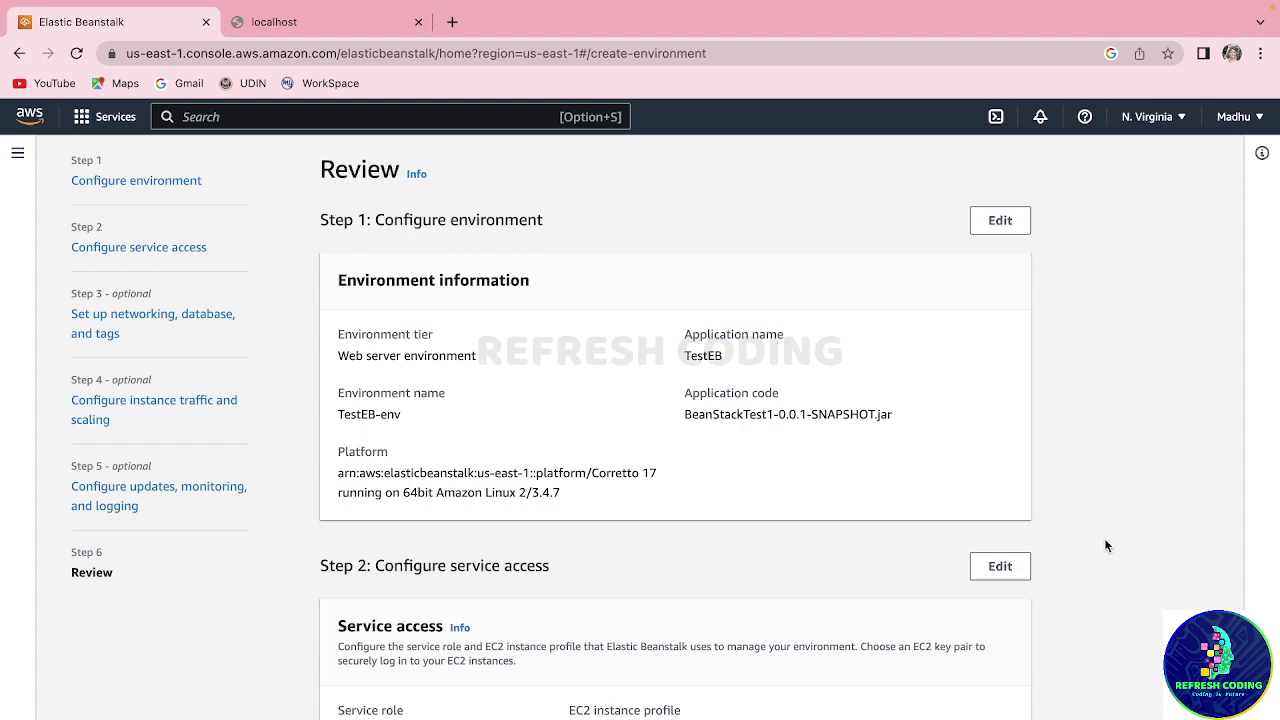
# - Review the complete configuration of TestEB-env and submit it to launch the environment
pyautogui.scroll(-5, 1106, 545)
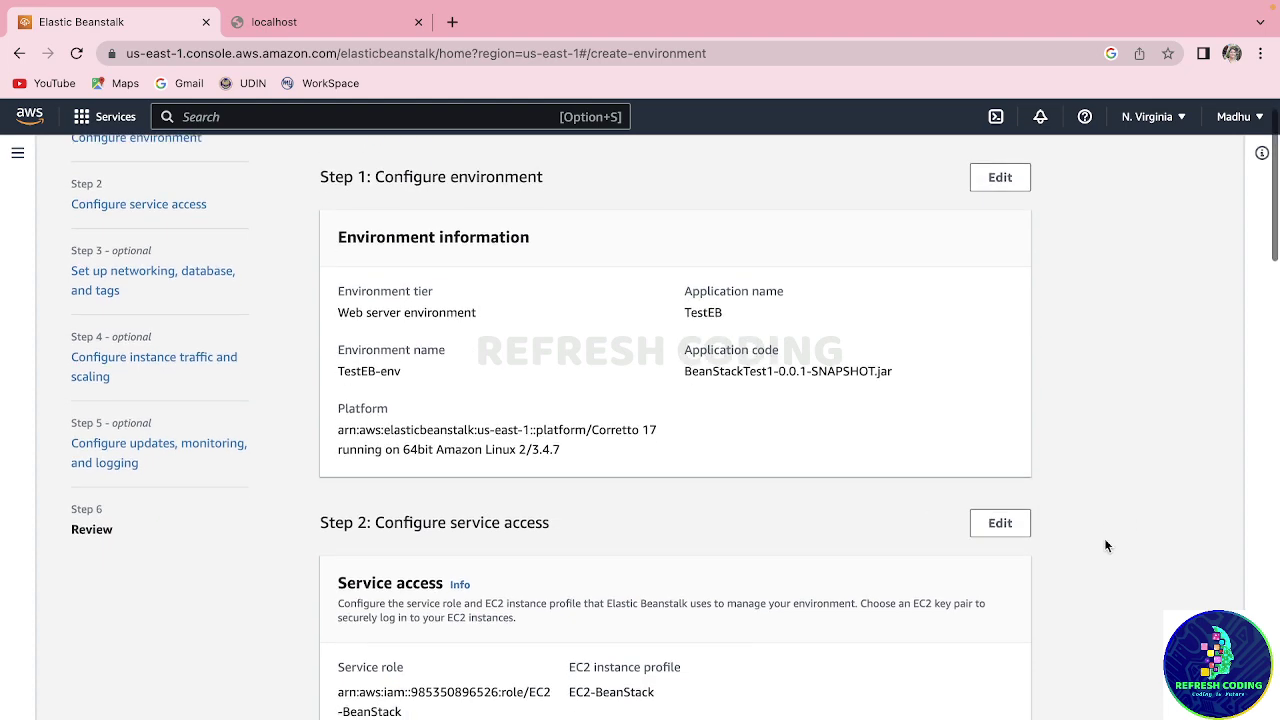
pyautogui.scroll(-6, 1106, 545)
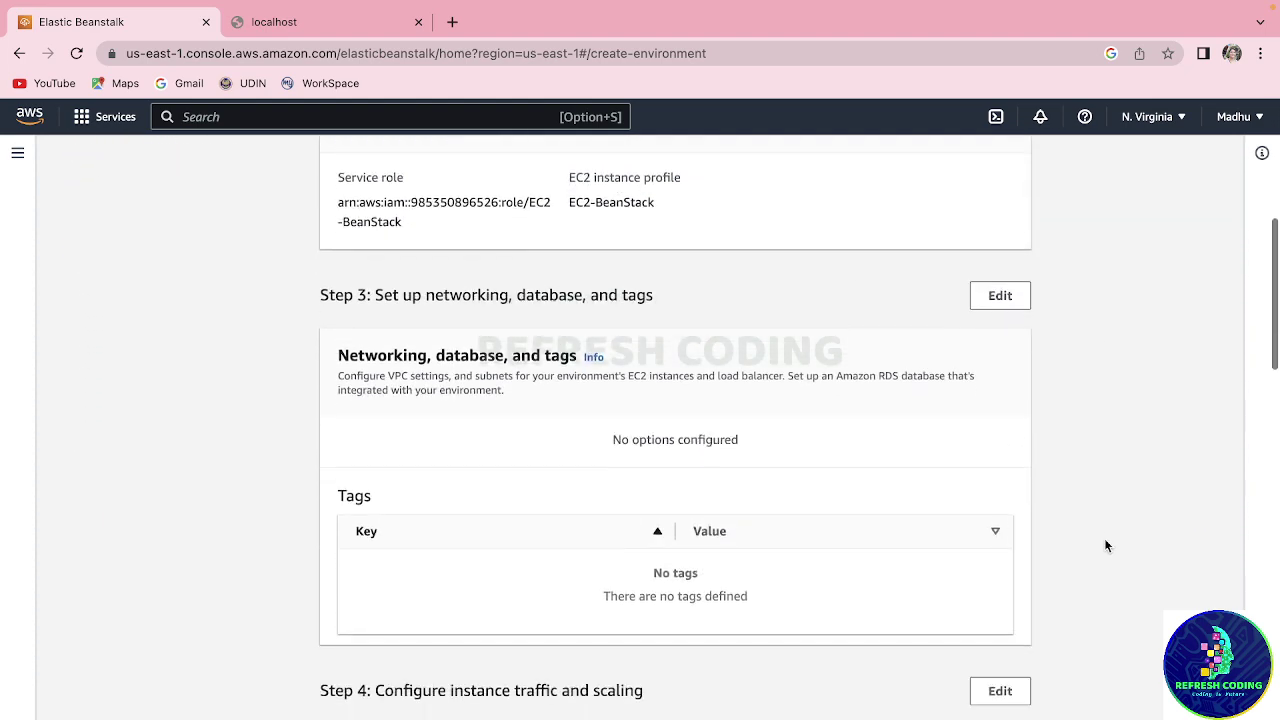
pyautogui.scroll(-14, 1106, 545)
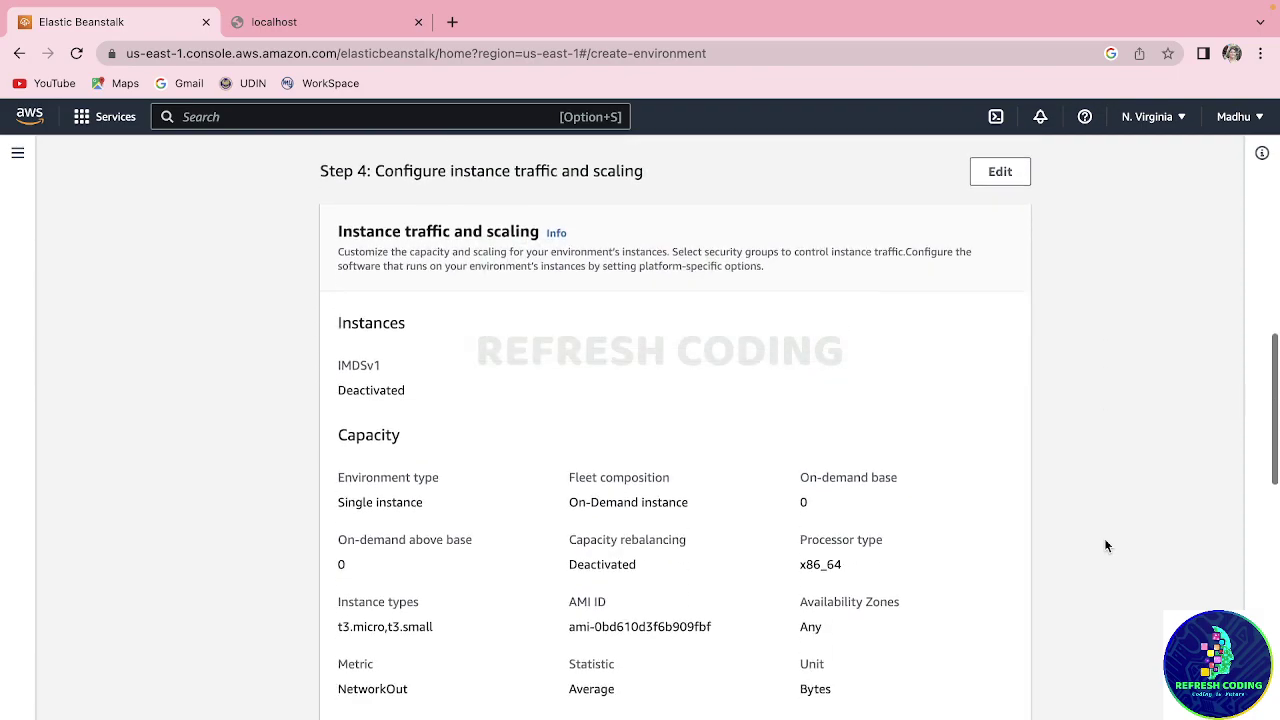
pyautogui.scroll(-14, 1106, 545)
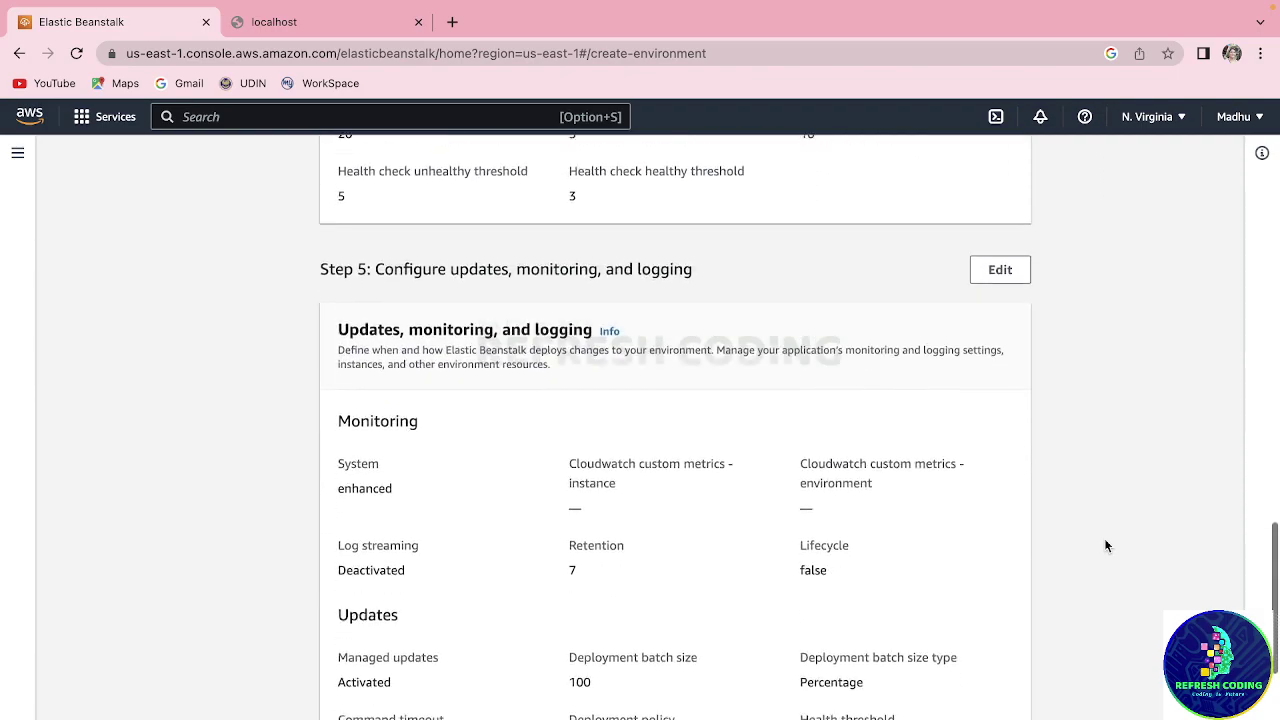
pyautogui.scroll(-3, 1106, 545)
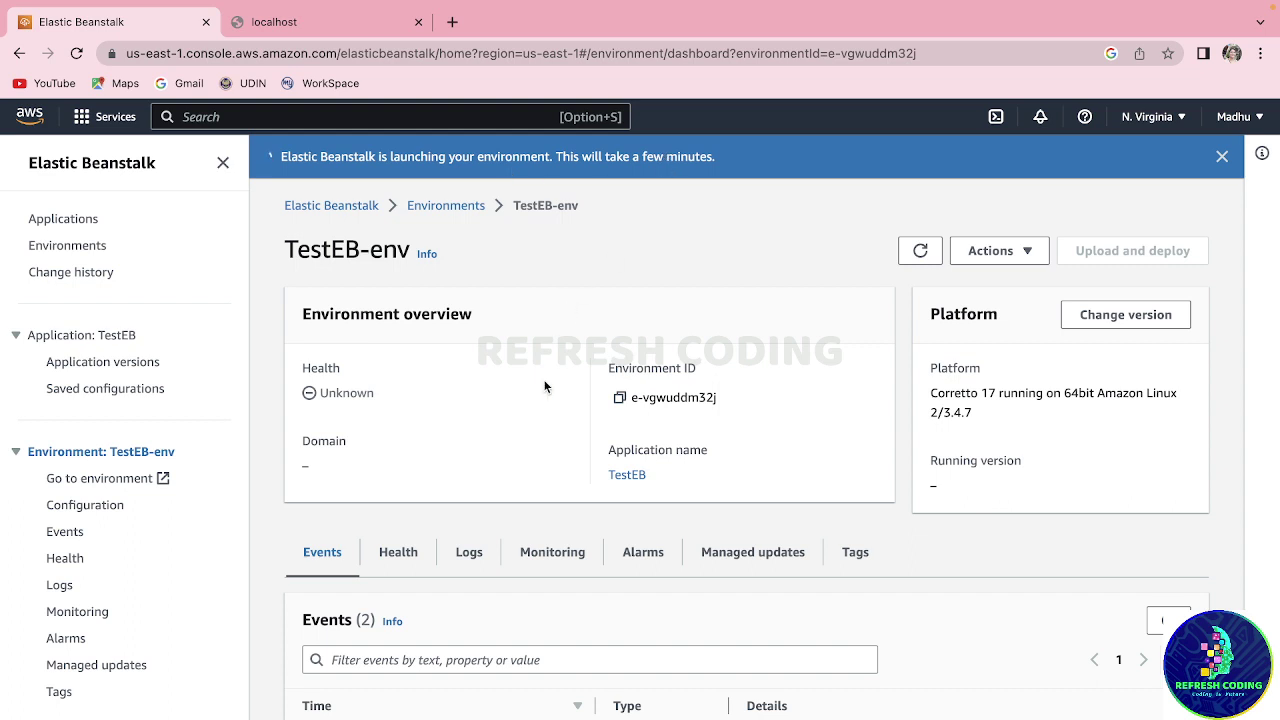
# - Examine the overview, overall health and service metrics of TestEB-env during its launch
pyautogui.press('Down')
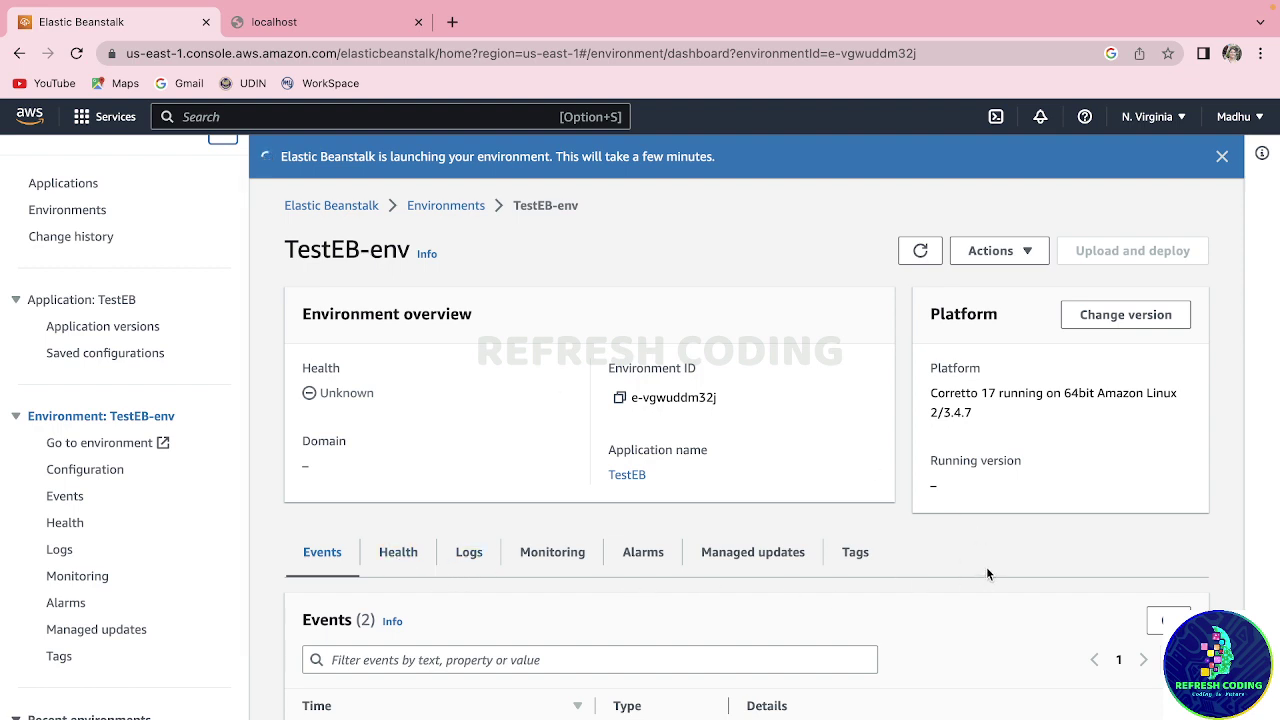
pyautogui.scroll(-2, 979, 557)
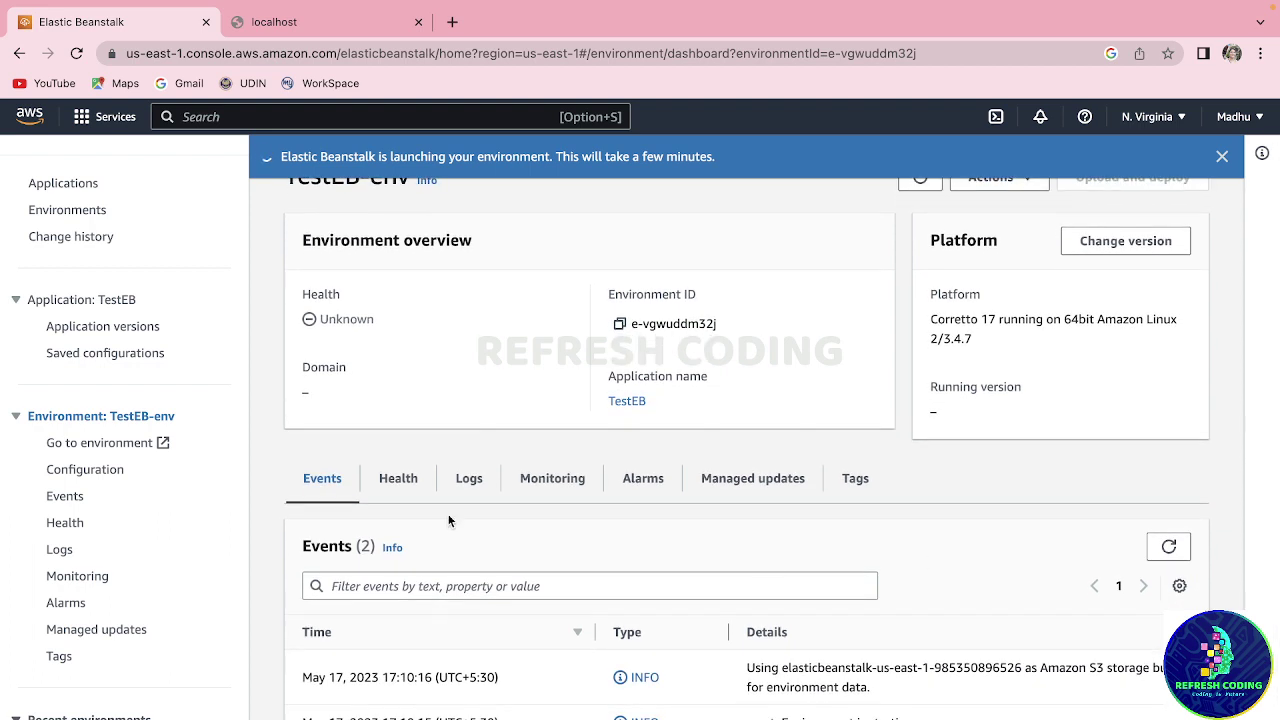
pyautogui.click(404, 484)
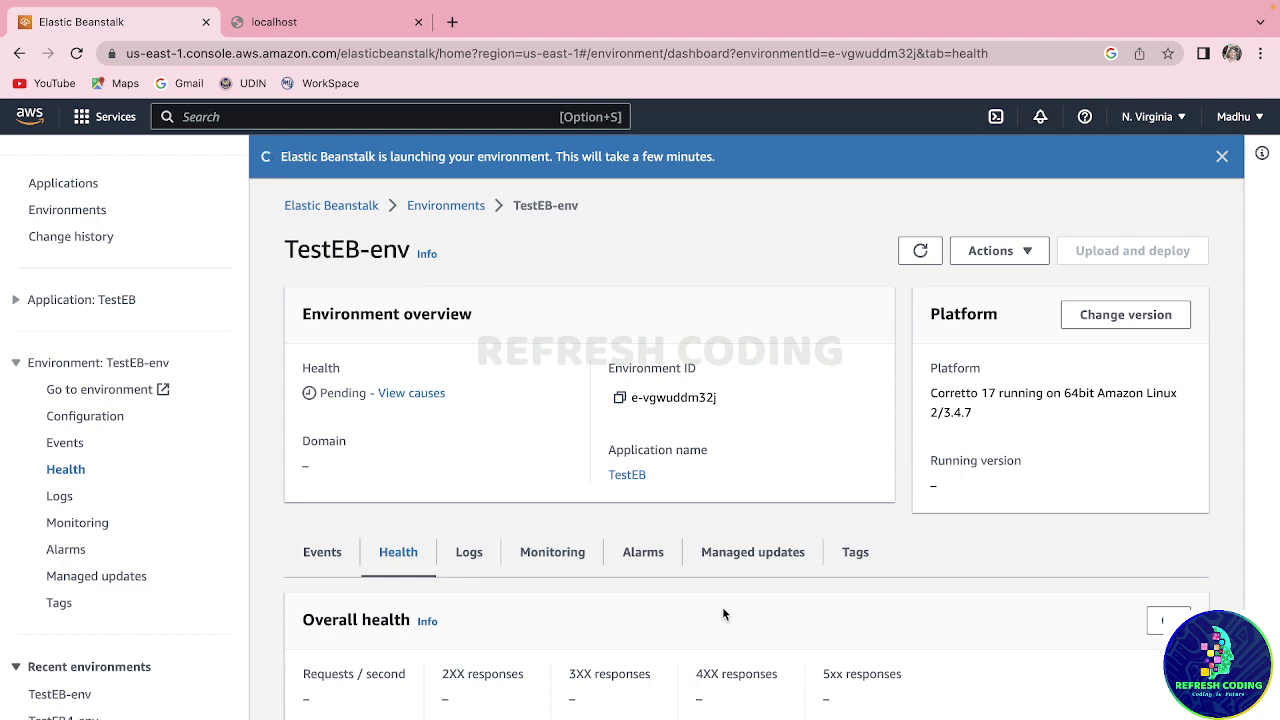
pyautogui.scroll(-3, 724, 614)
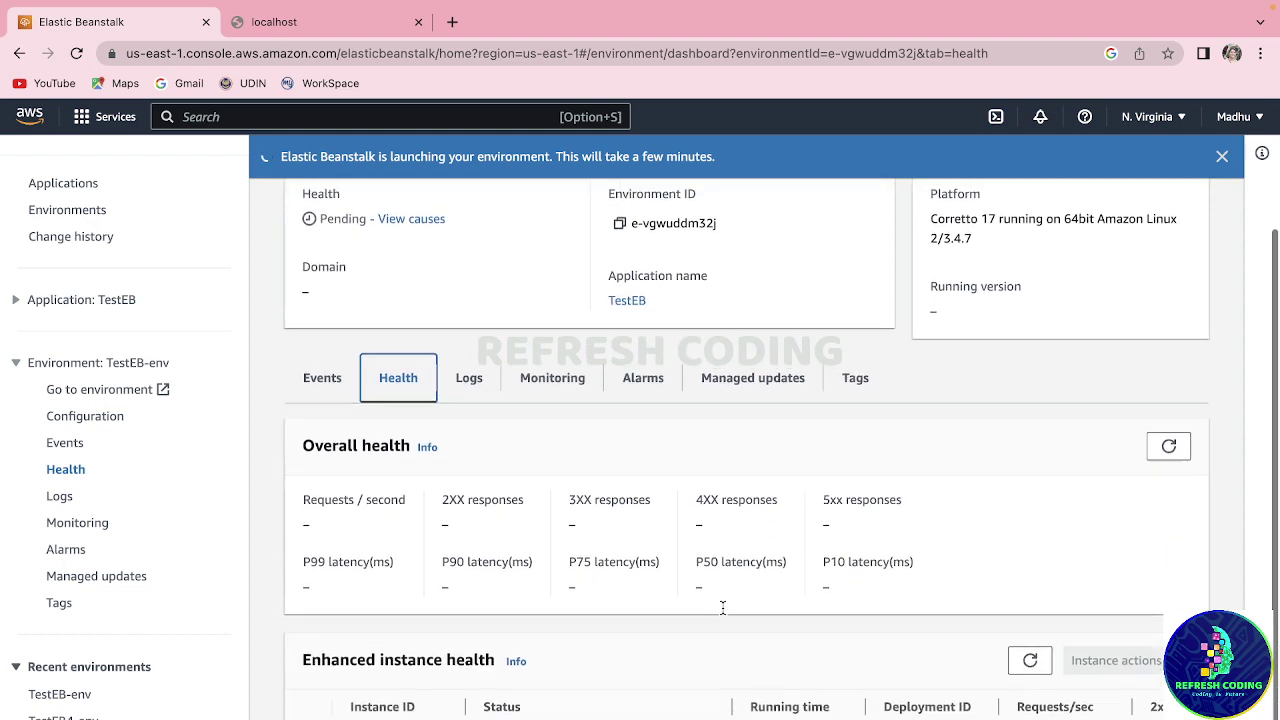
pyautogui.scroll(-1, 724, 614)
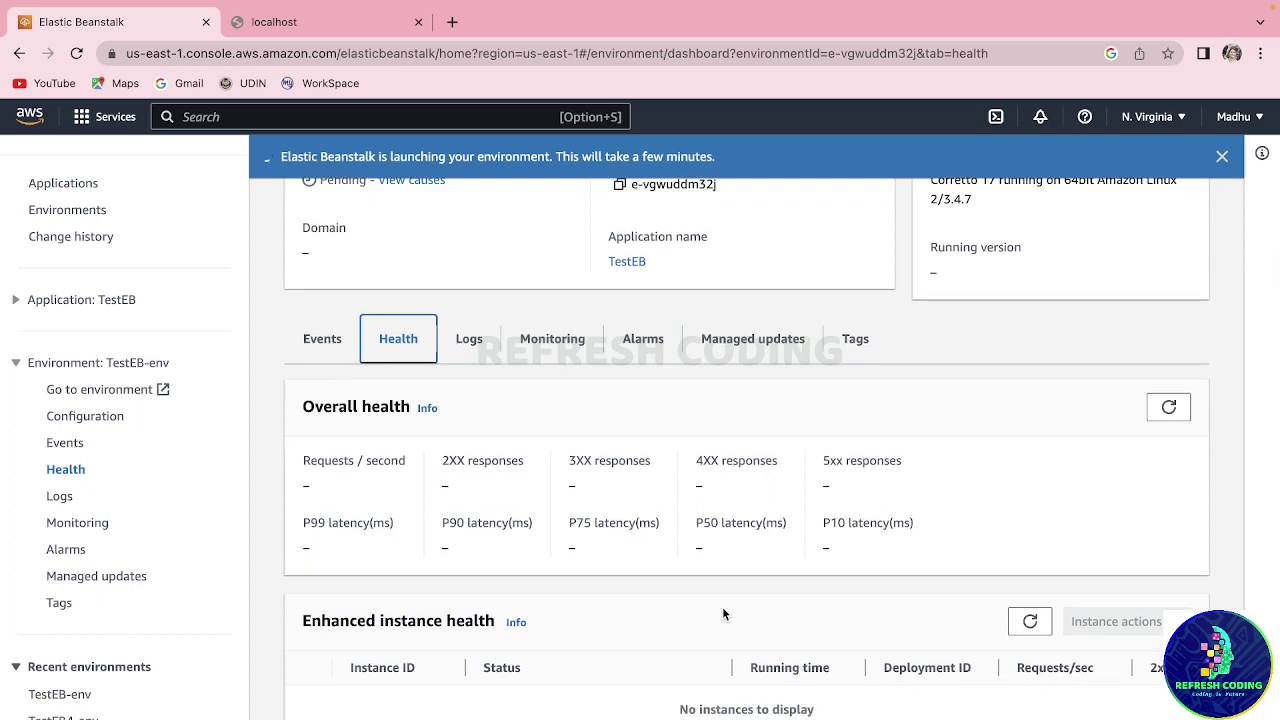
pyautogui.click(566, 341)
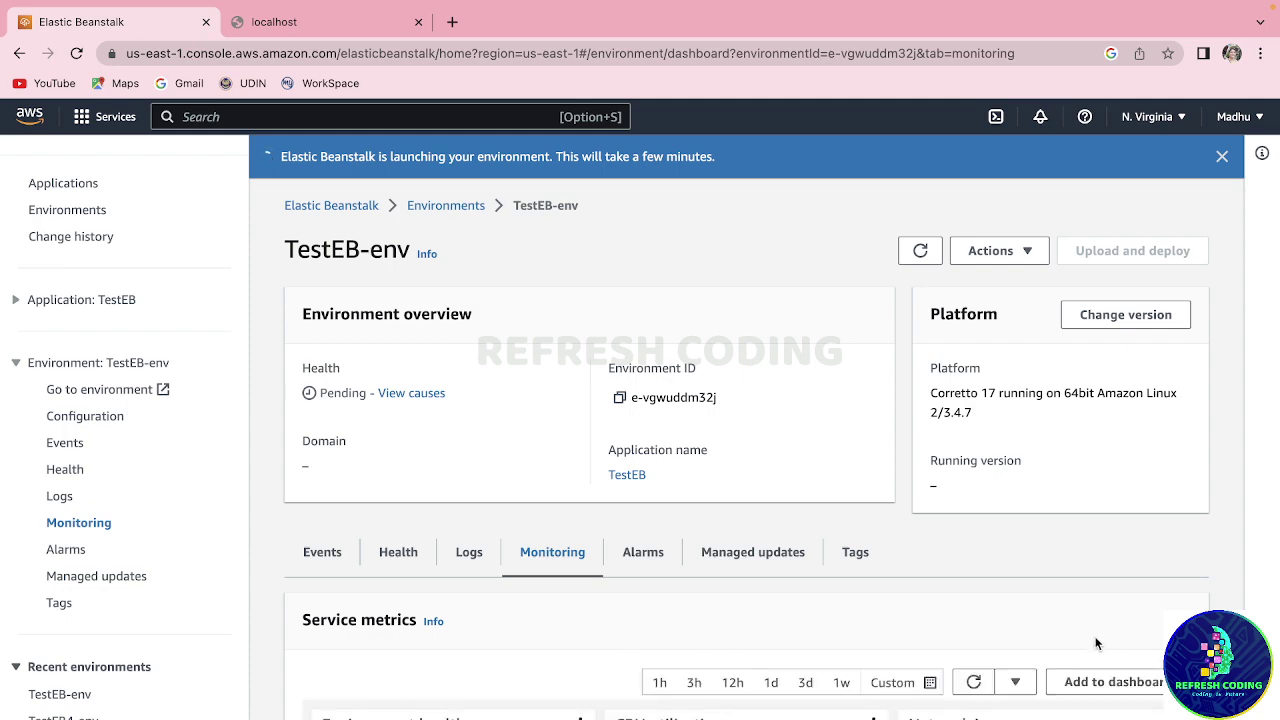
pyautogui.scroll(-1, 1054, 636)
pyautogui.scroll(-5, 1054, 639)
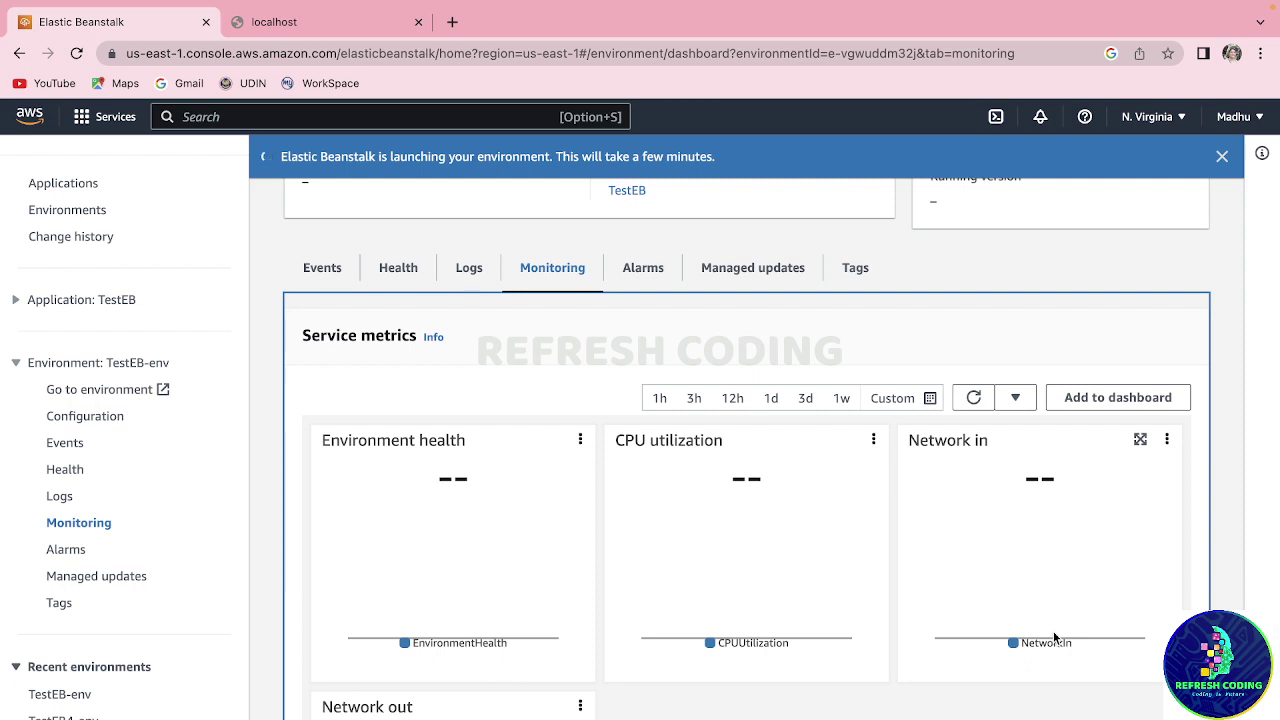
pyautogui.scroll(-3, 1054, 638)
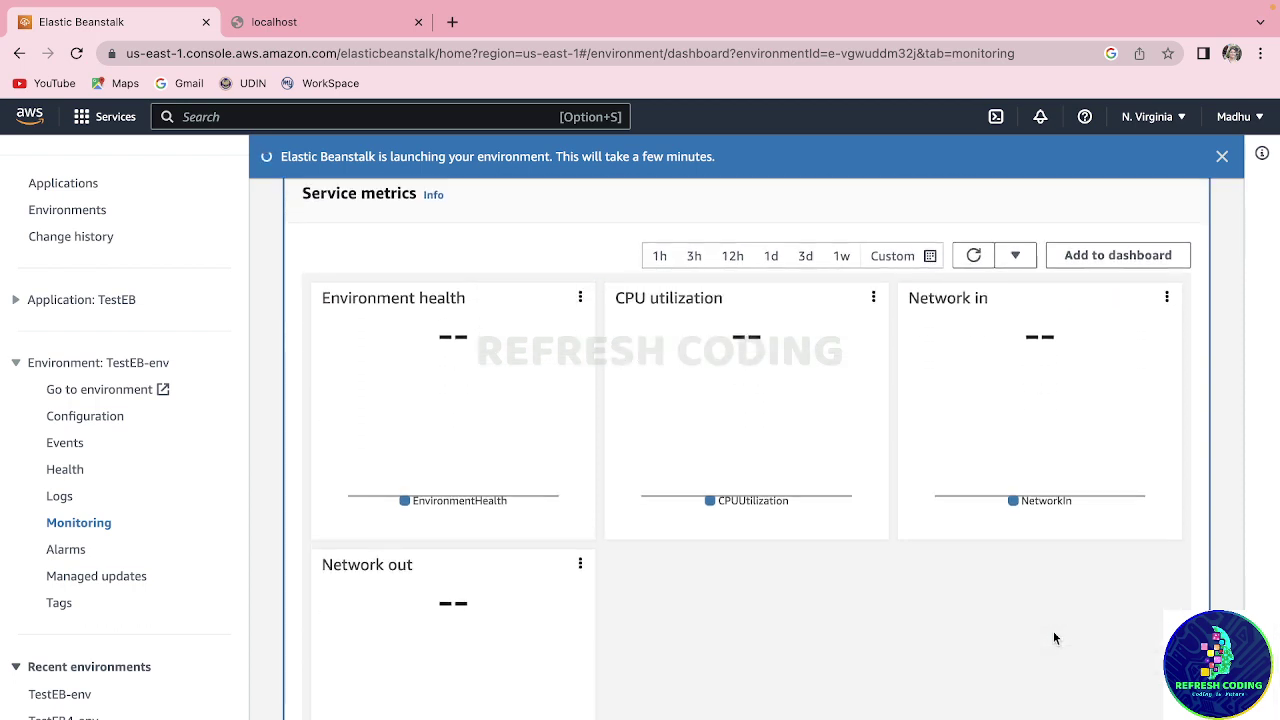
pyautogui.scroll(-1, 1054, 637)
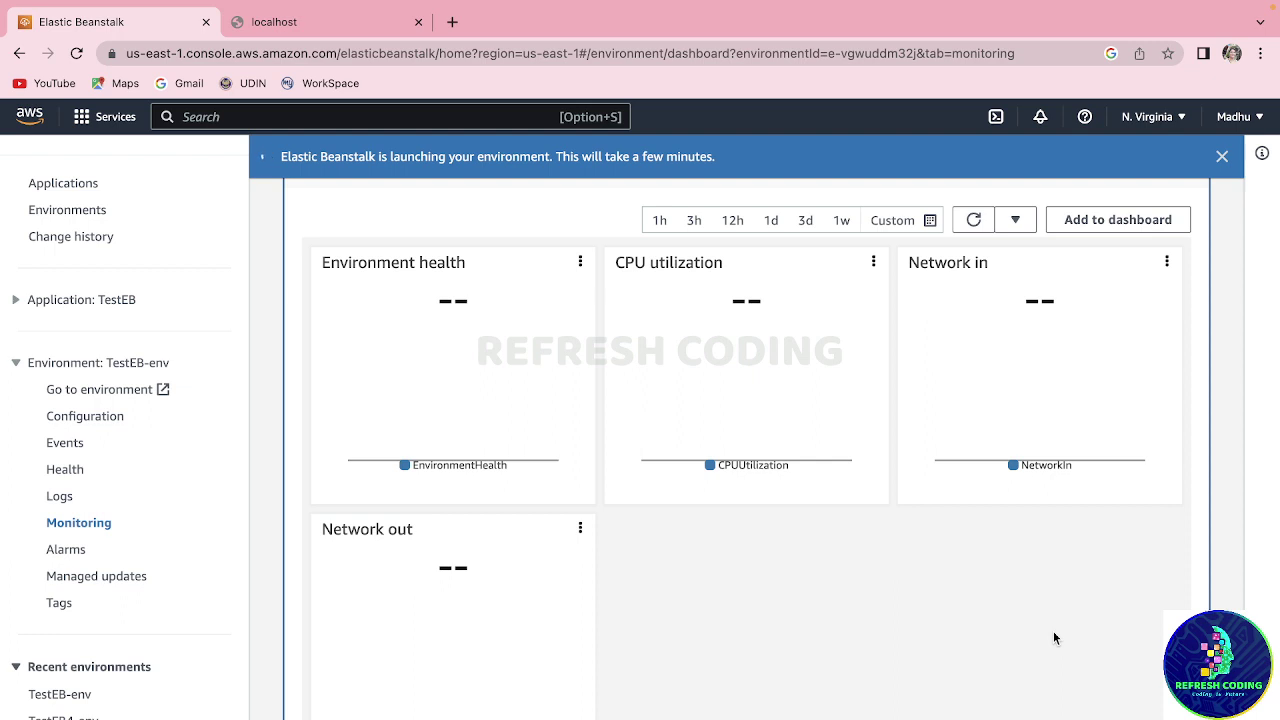
pyautogui.scroll(5, 1053, 638)
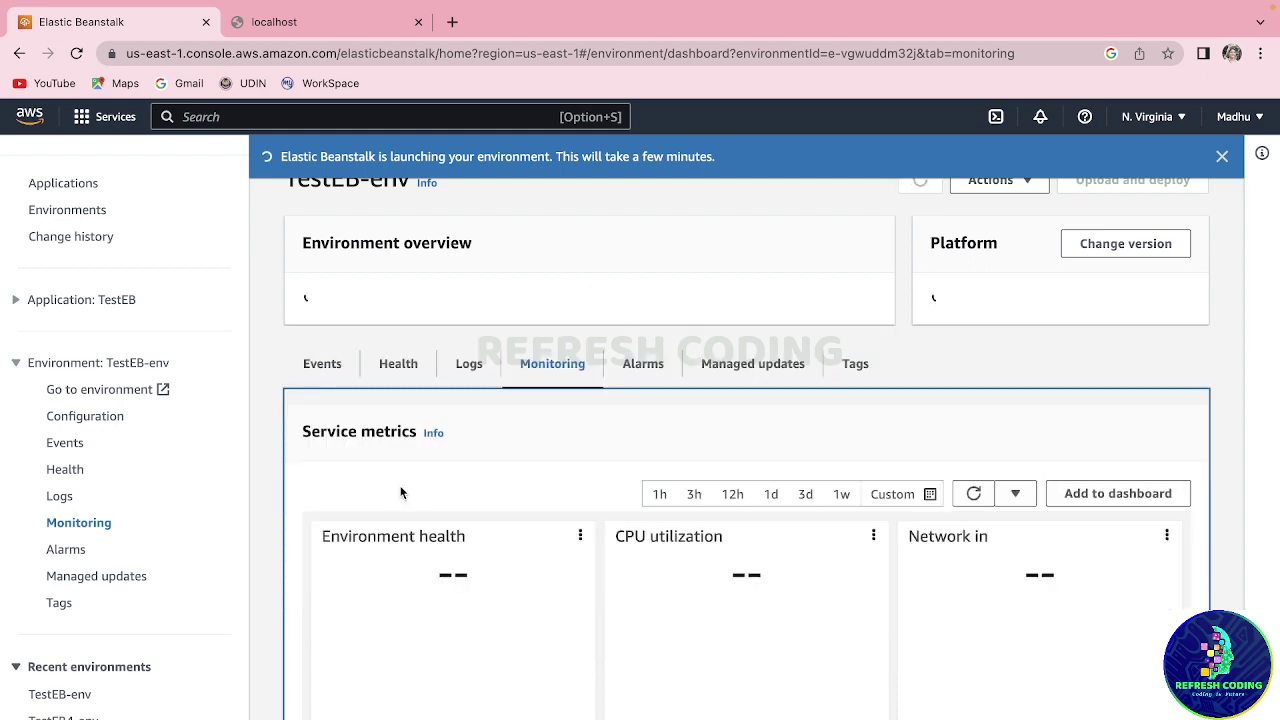
# - Look through the health, logs, alarms, managed updates and tags of TestEB-env
pyautogui.click(399, 487)
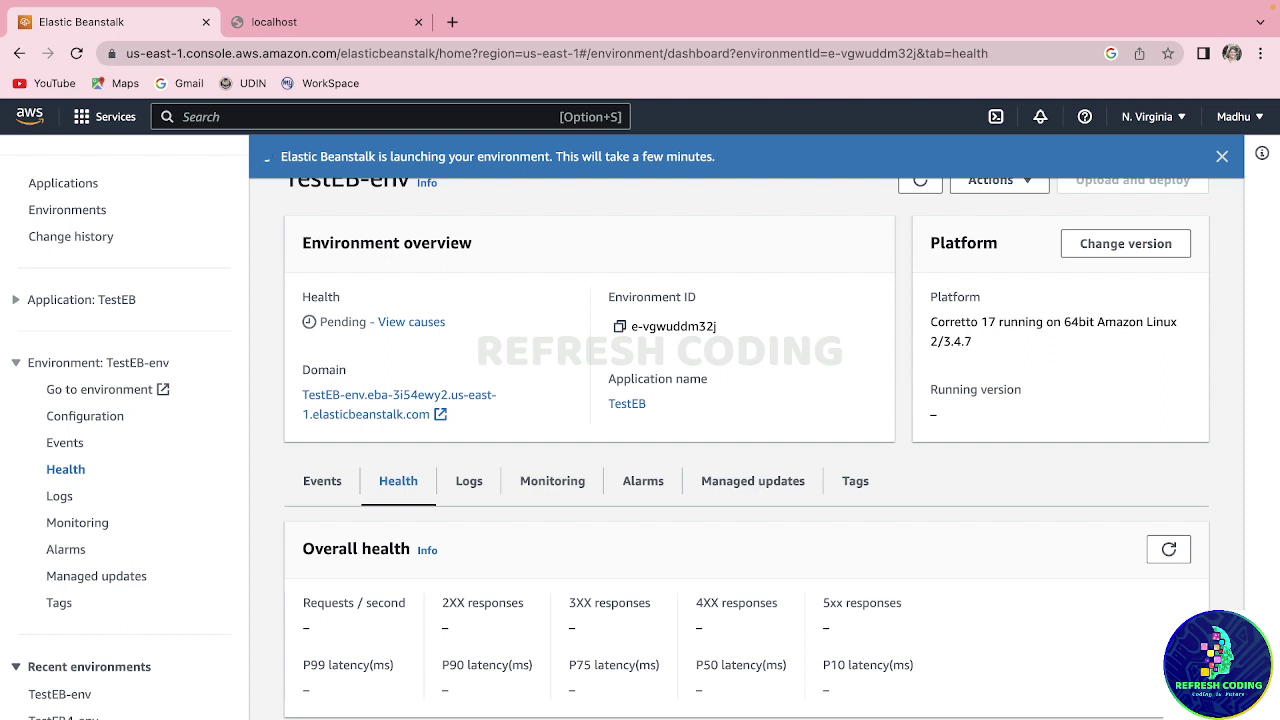
pyautogui.click(469, 483)
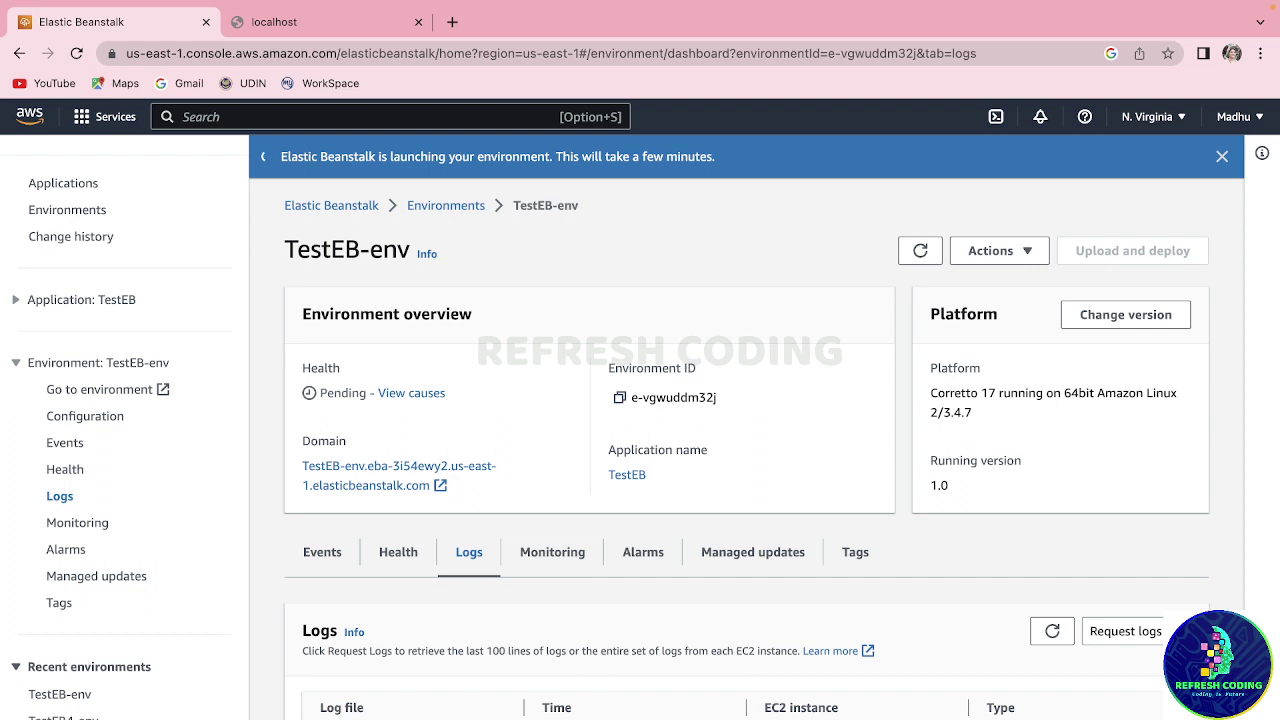
pyautogui.click(655, 557)
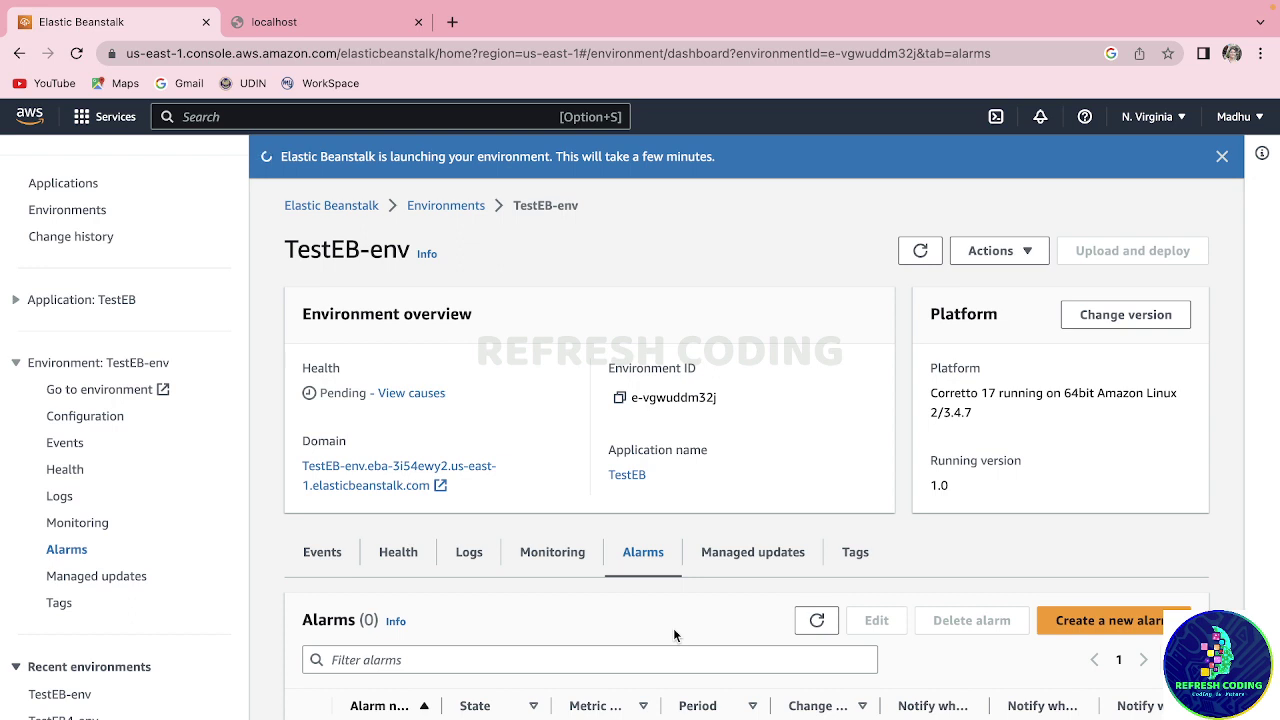
pyautogui.click(777, 555)
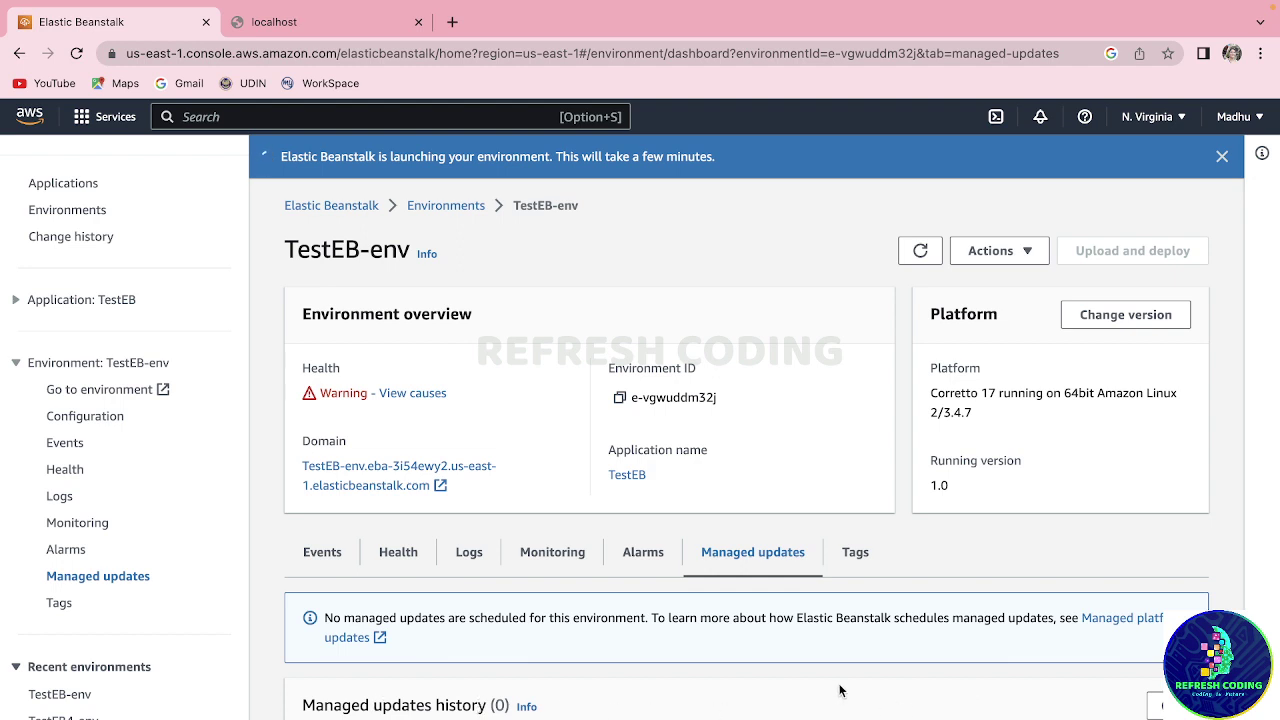
pyautogui.click(857, 554)
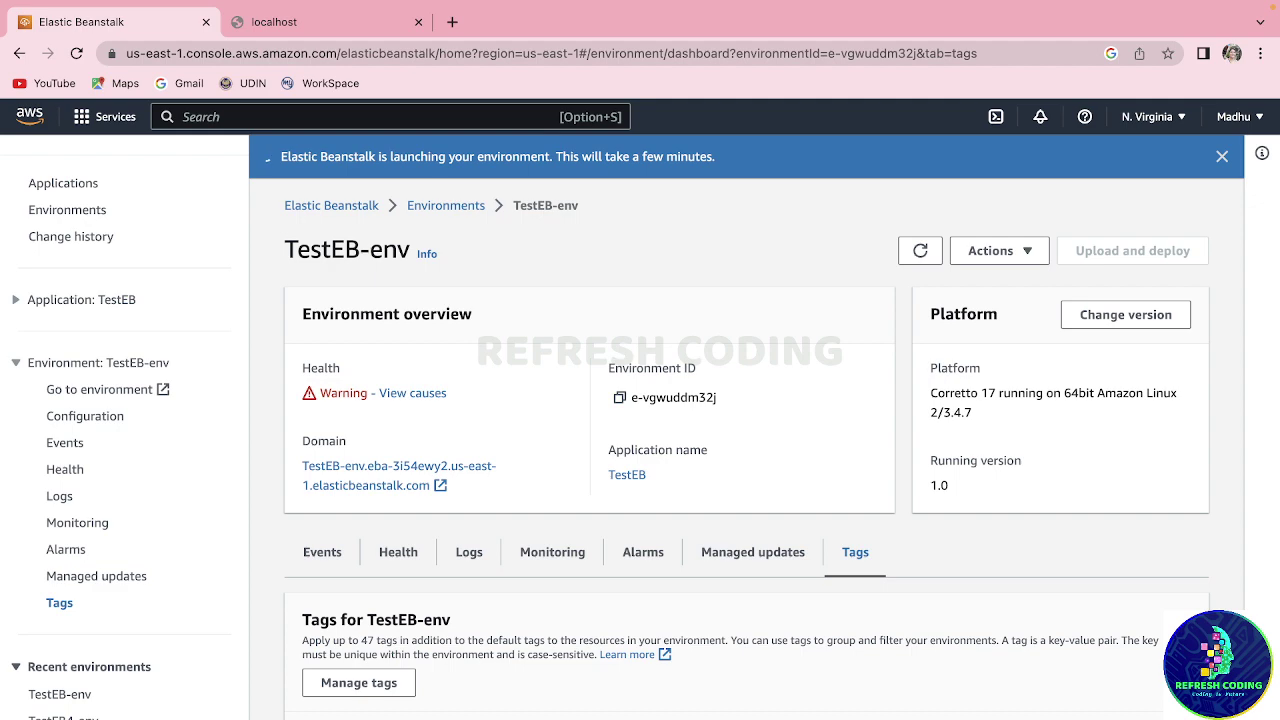
pyautogui.scroll(-3, 745, 430)
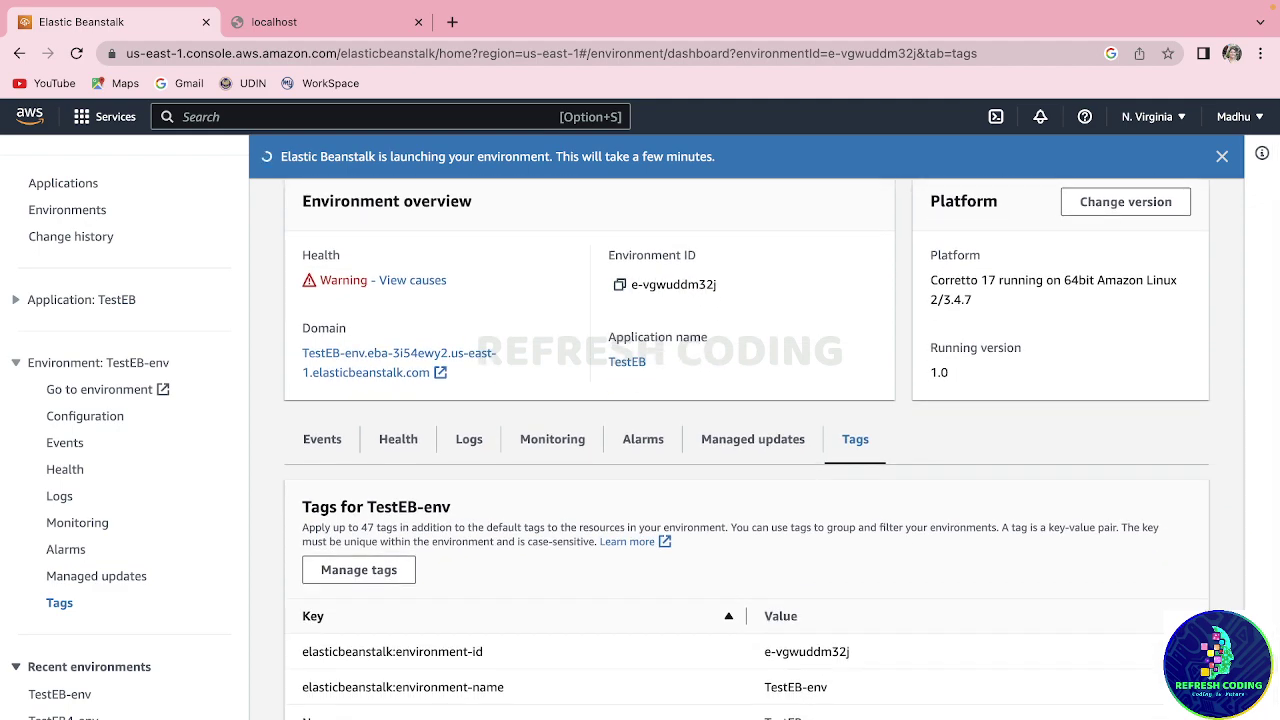
pyautogui.scroll(3, 745, 430)
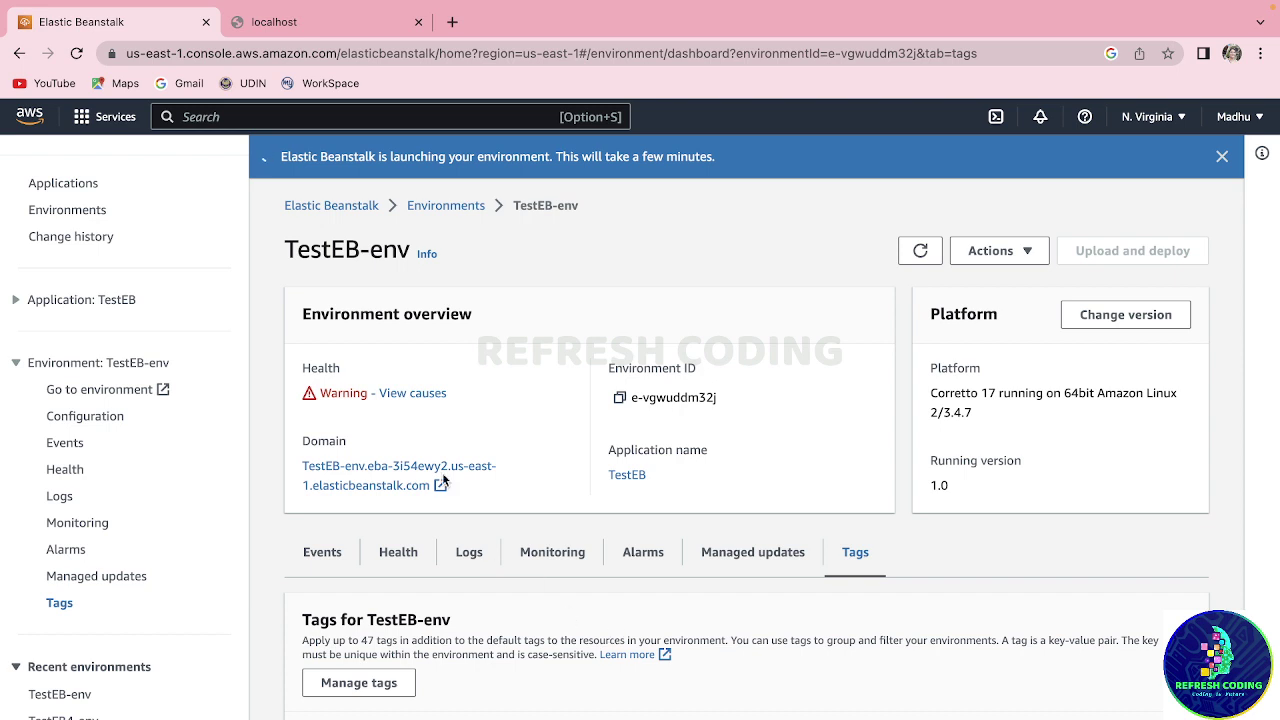
# - Check the causes of the TestEB-env health status and read its event list to follow the launch
pyautogui.click(426, 393)
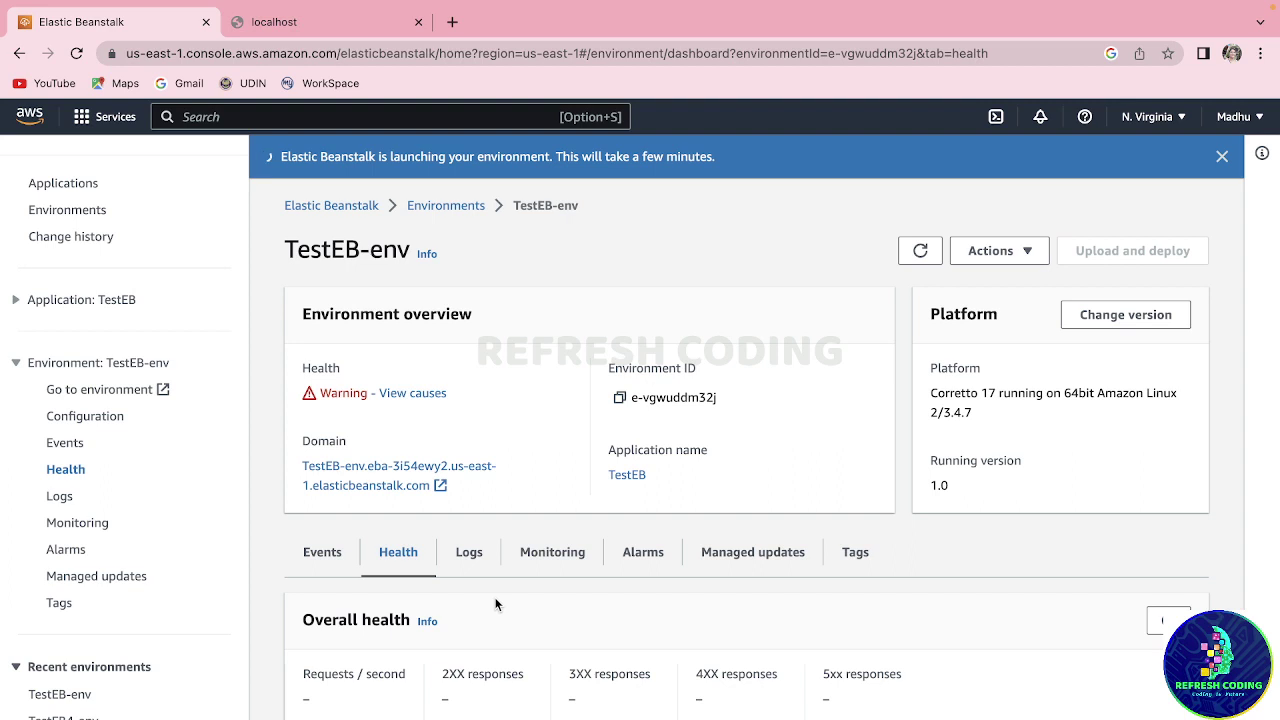
pyautogui.click(322, 552)
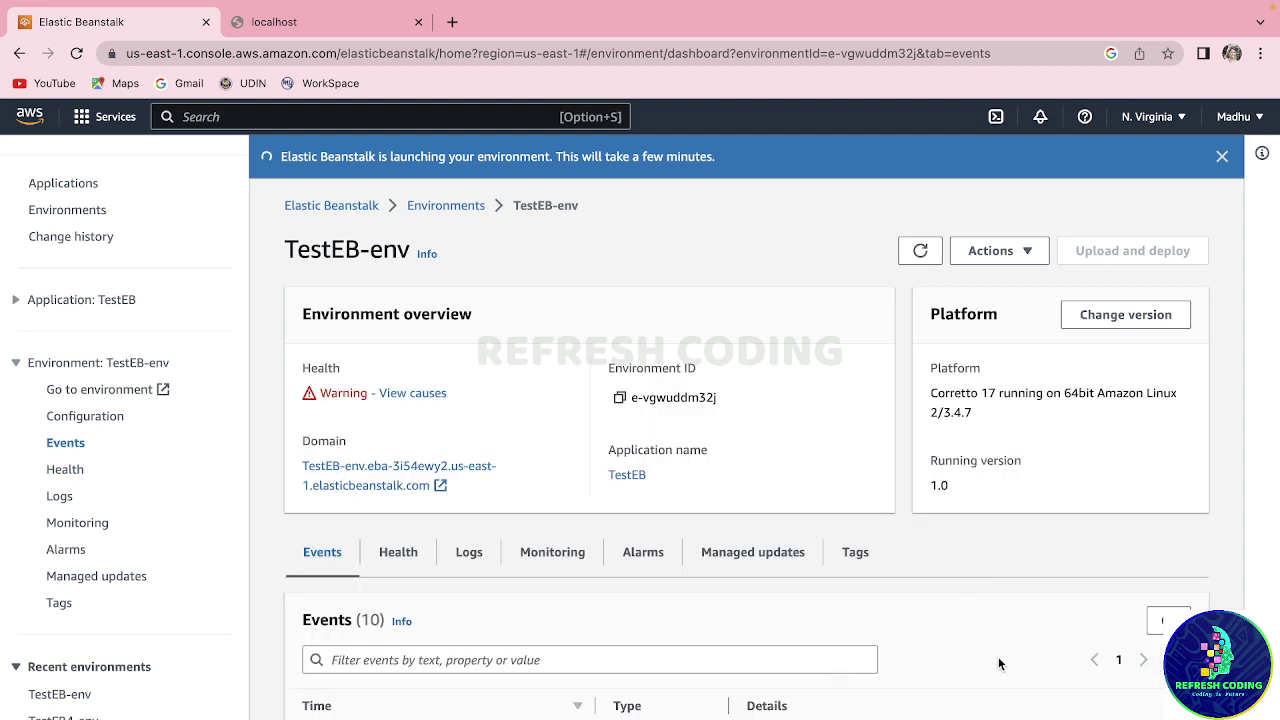
pyautogui.scroll(-8, 998, 657)
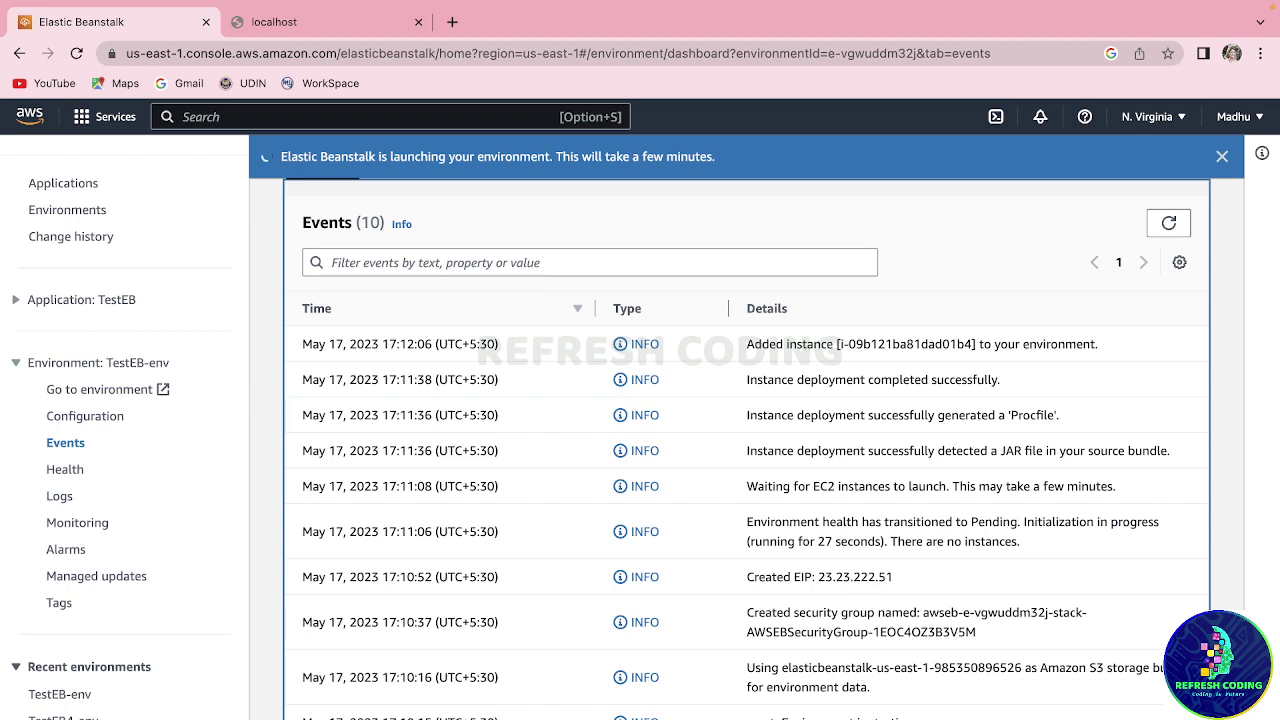
pyautogui.scroll(4, 746, 449)
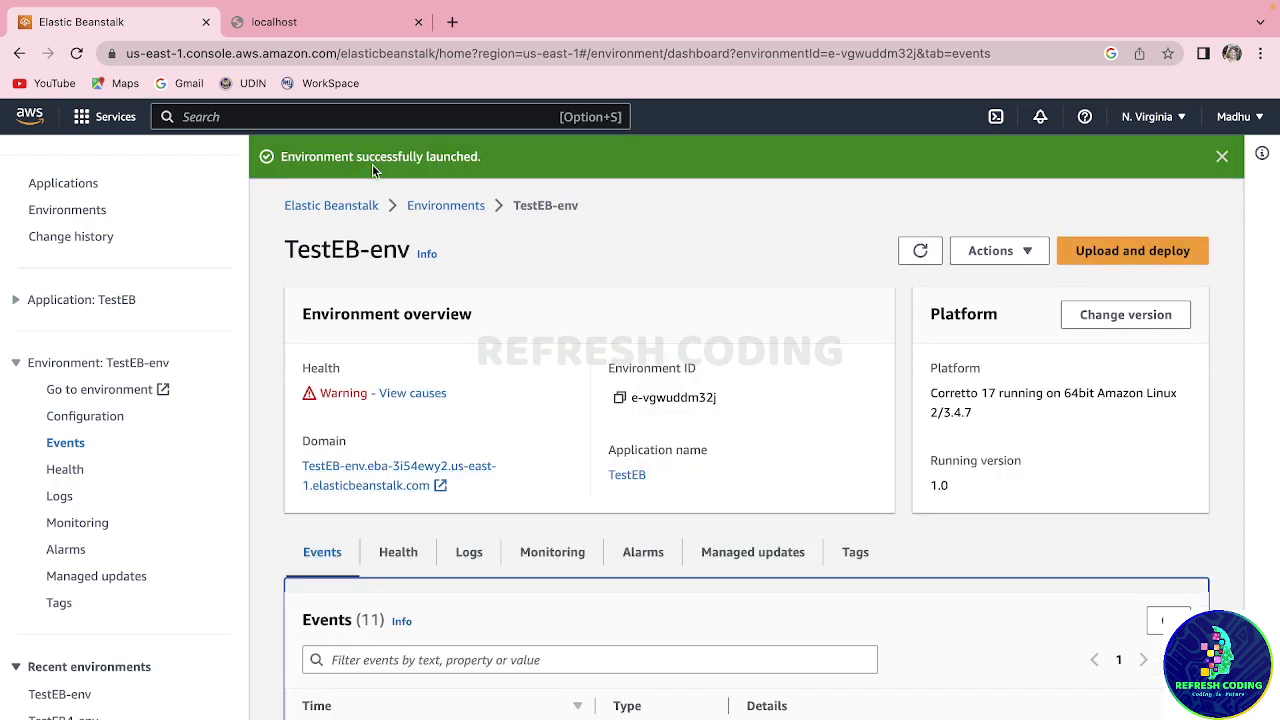
# - Dismiss the launch notification and open the TestEB-env domain in the browser
pyautogui.click(1222, 157)
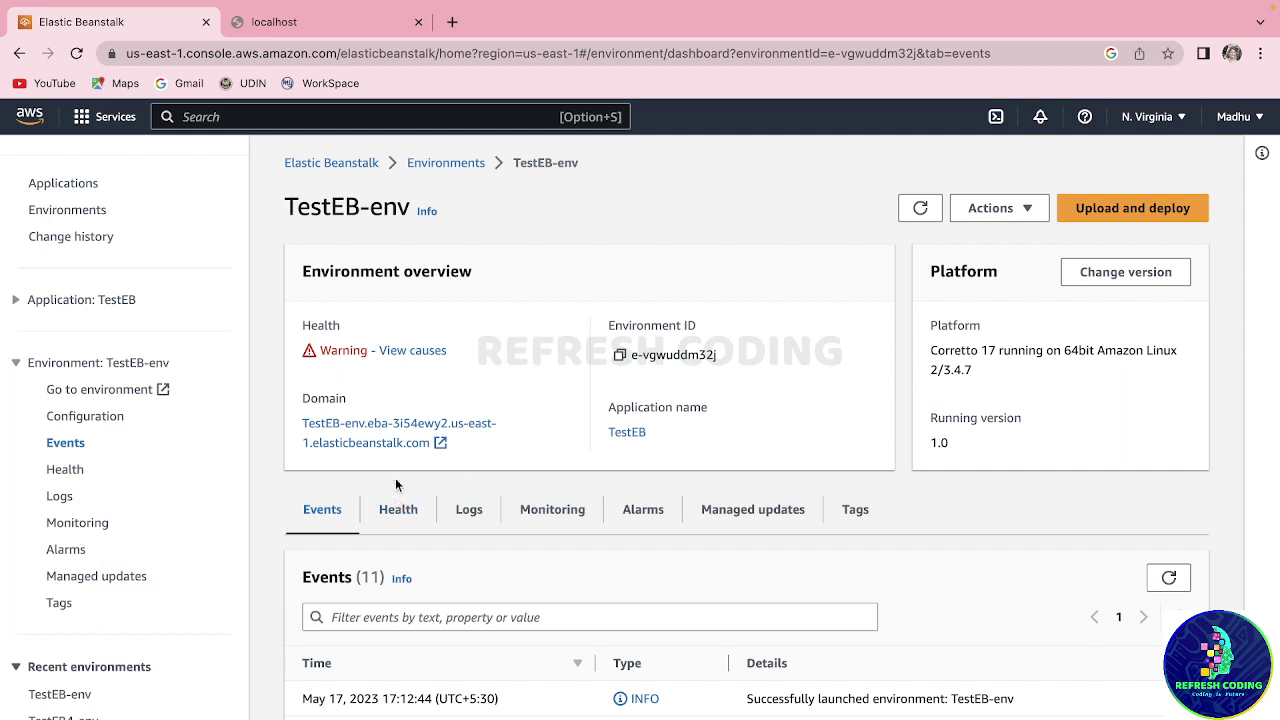
pyautogui.click(418, 446)
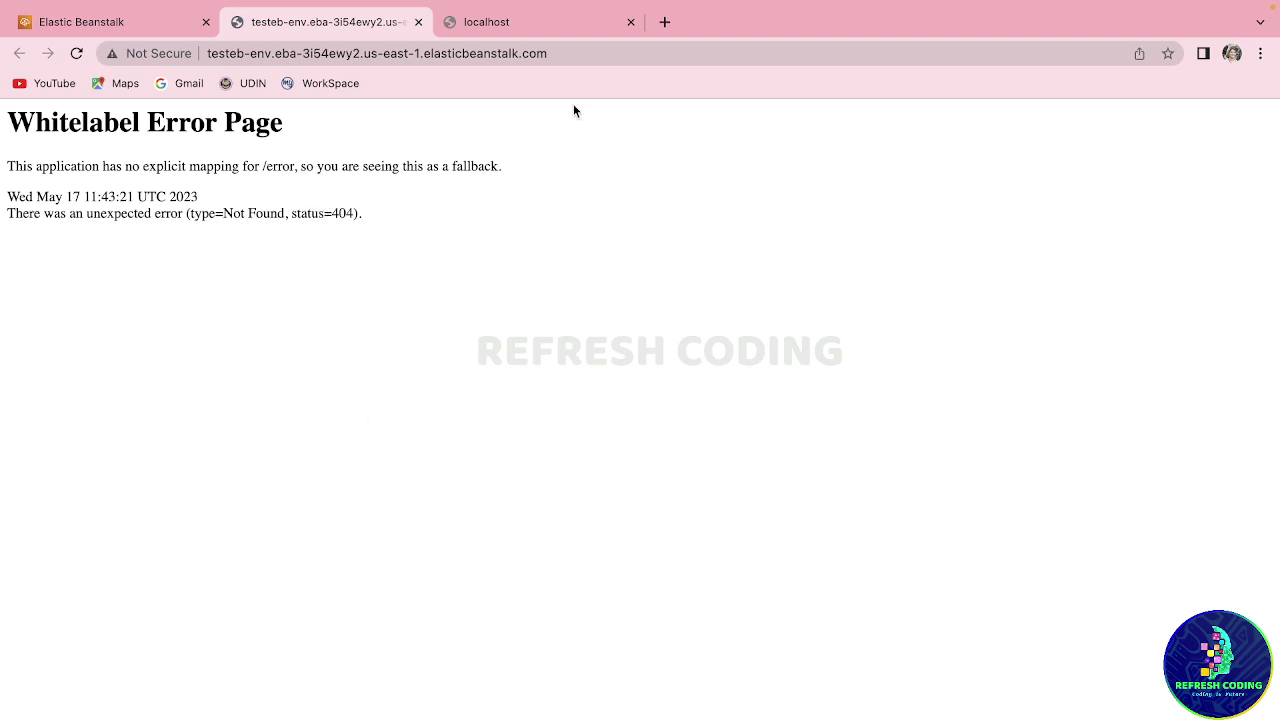
pyautogui.click(560, 53)
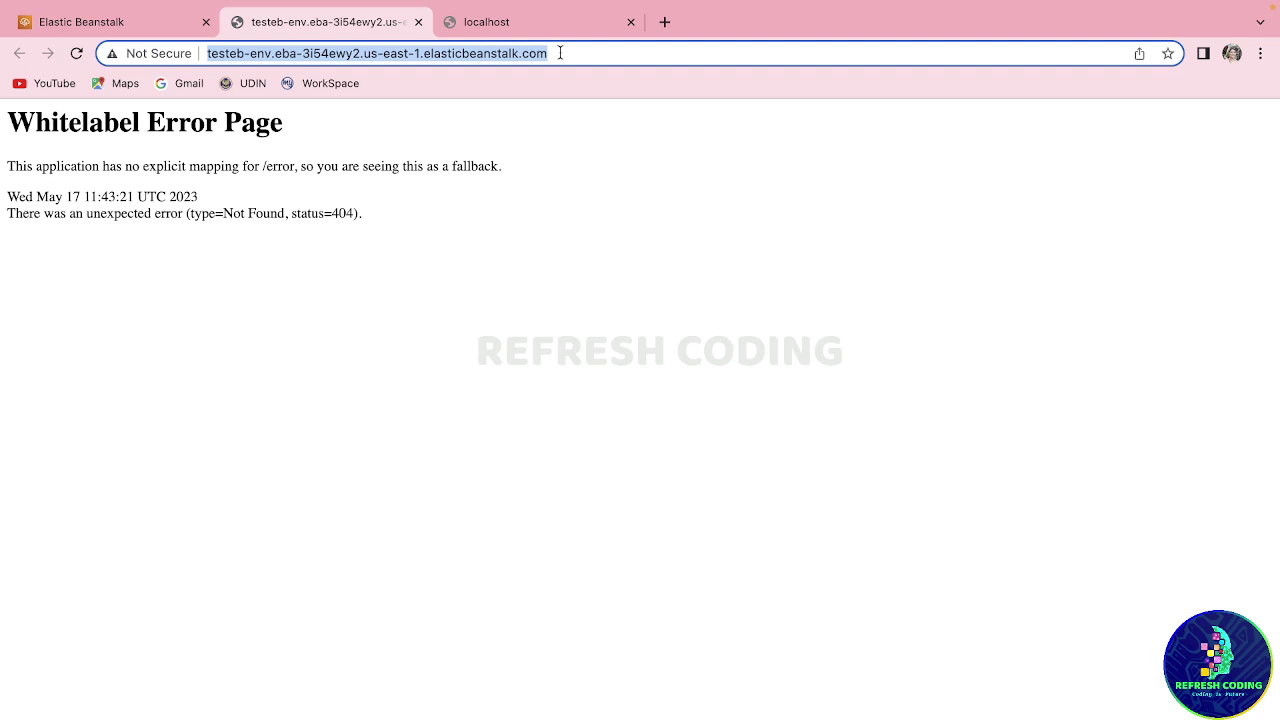
pyautogui.click(560, 53)
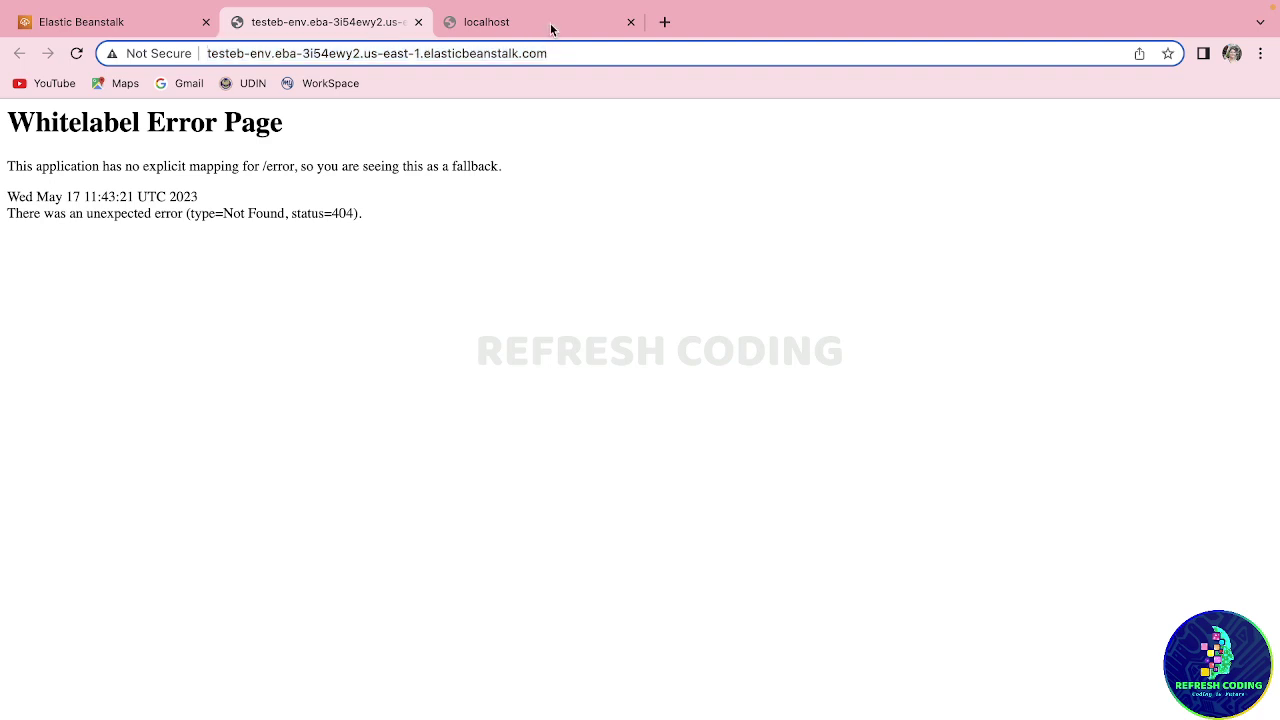
# - Test the locally running application by loading localhost:8080/welcome
pyautogui.click(543, 22)
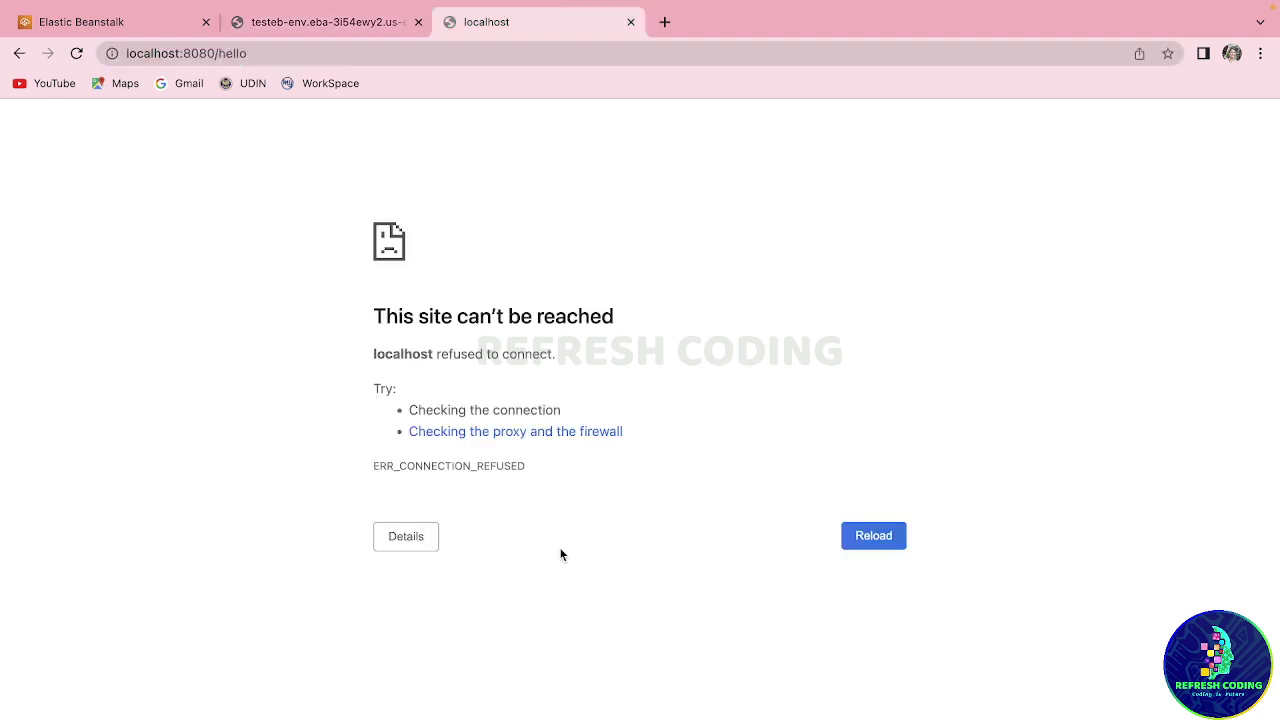
pyautogui.click(264, 53)
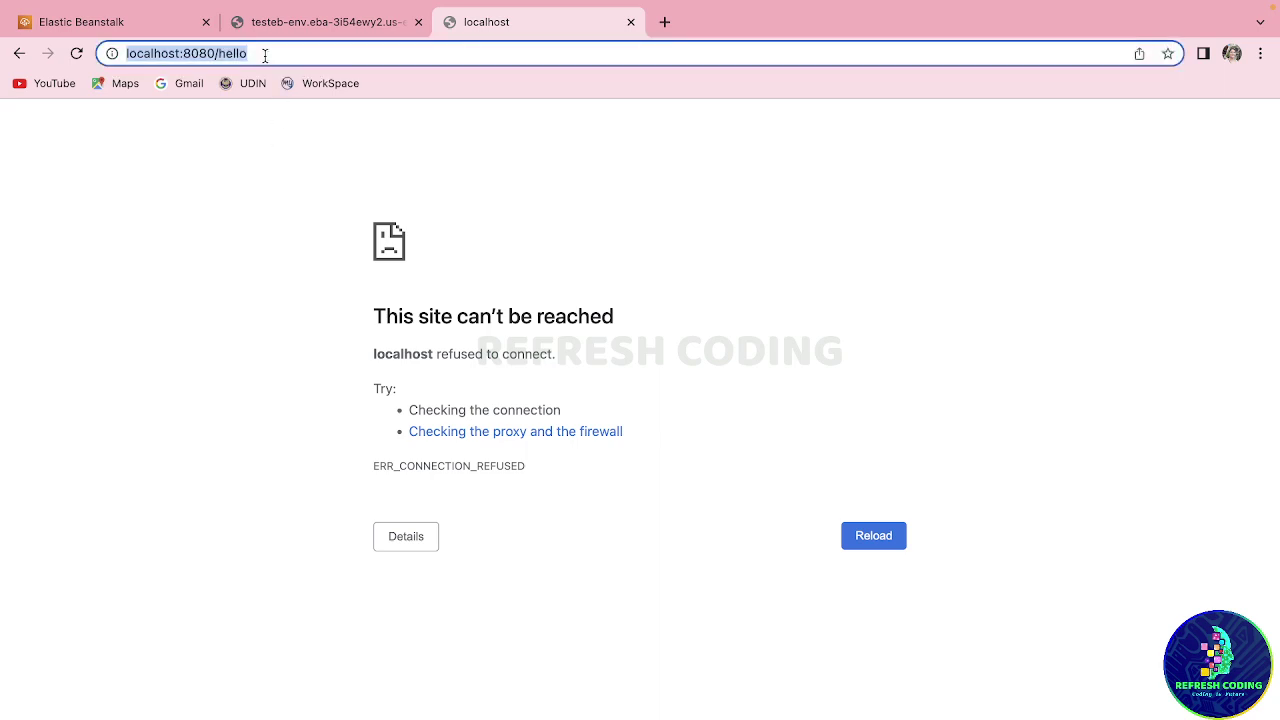
pyautogui.click(265, 54)
pyautogui.press('BackSpace')
pyautogui.press('BackSpace')
pyautogui.press('BackSpace')
pyautogui.press('BackSpace')
pyautogui.press('BackSpace')
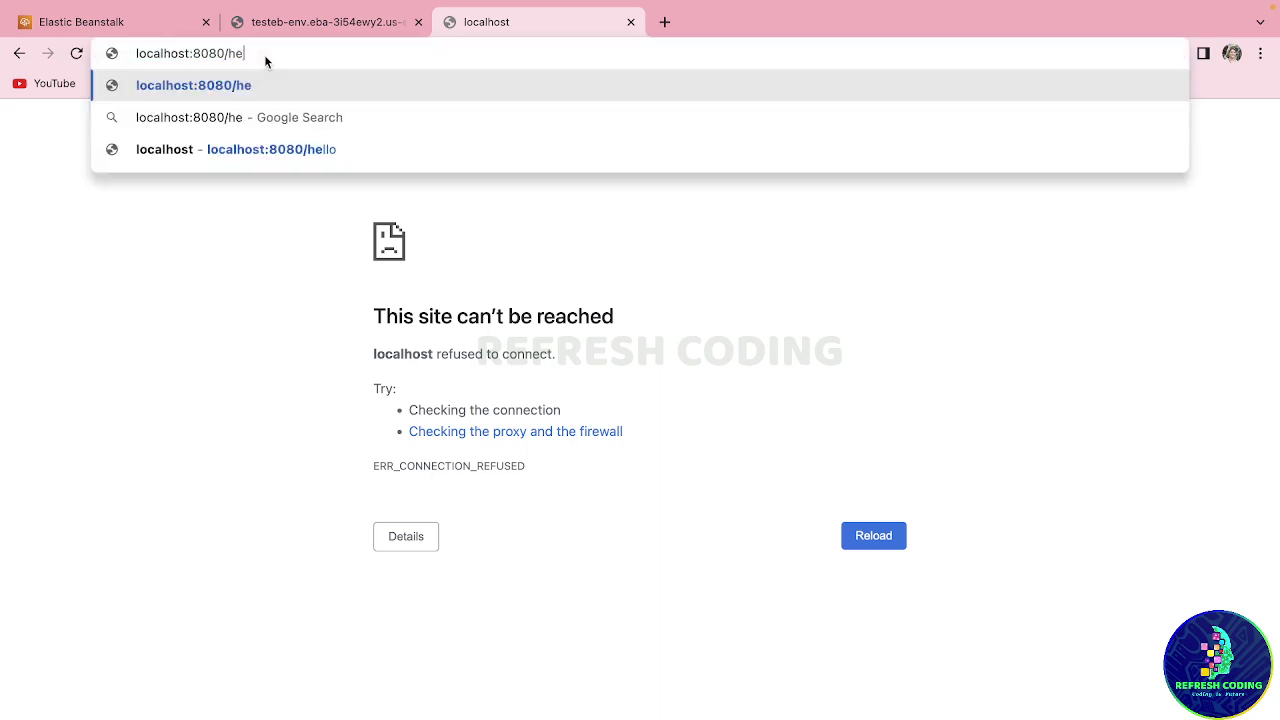
pyautogui.write('WE')
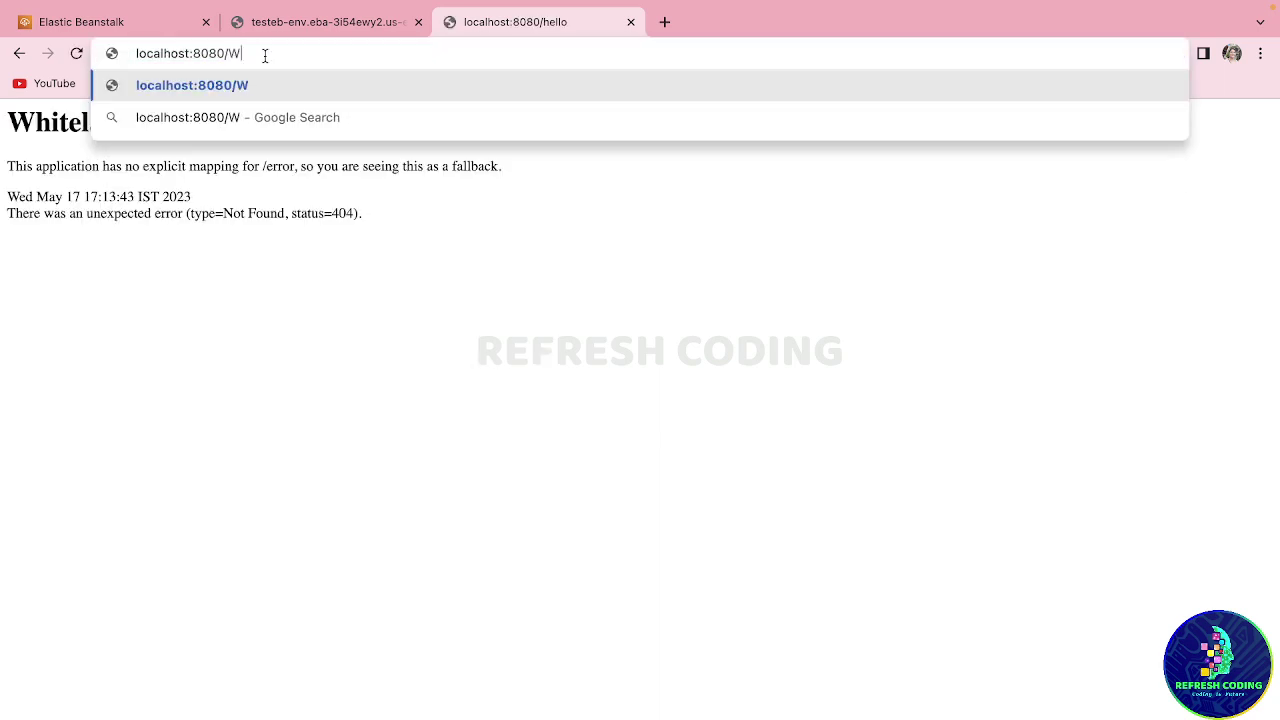
pyautogui.press('BackSpace')
pyautogui.press('BackSpace')
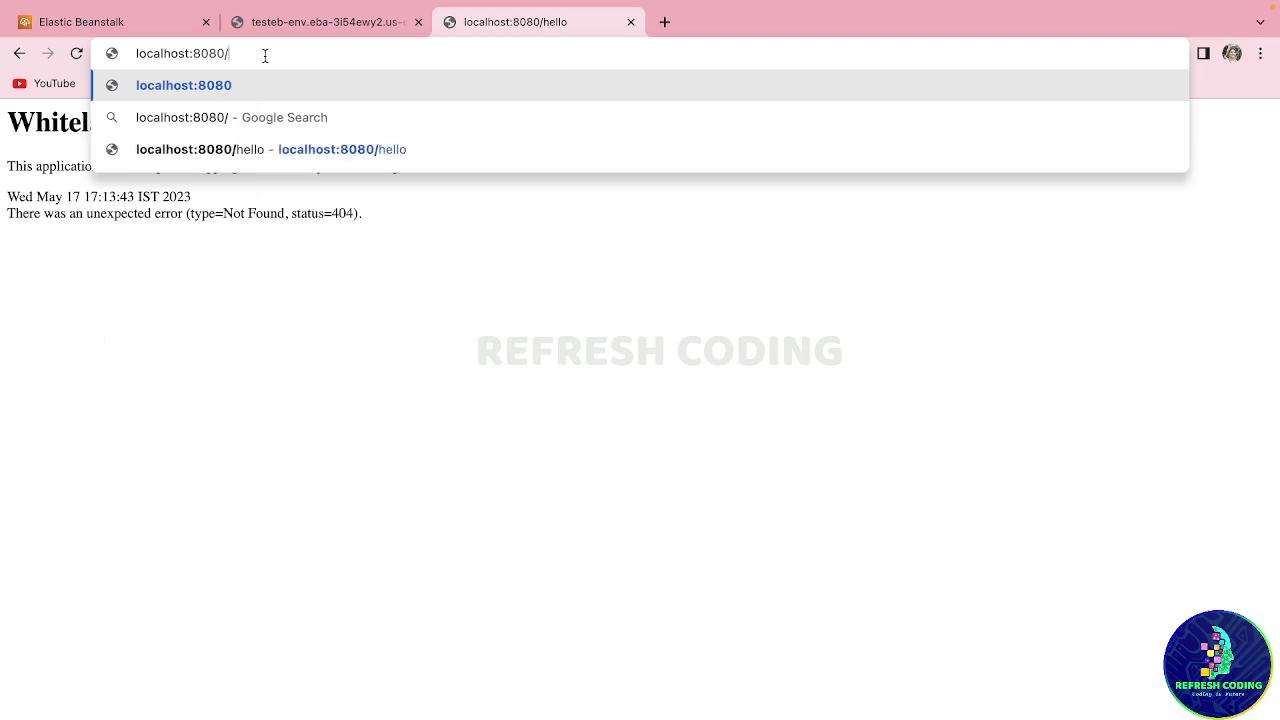
pyautogui.write('we')
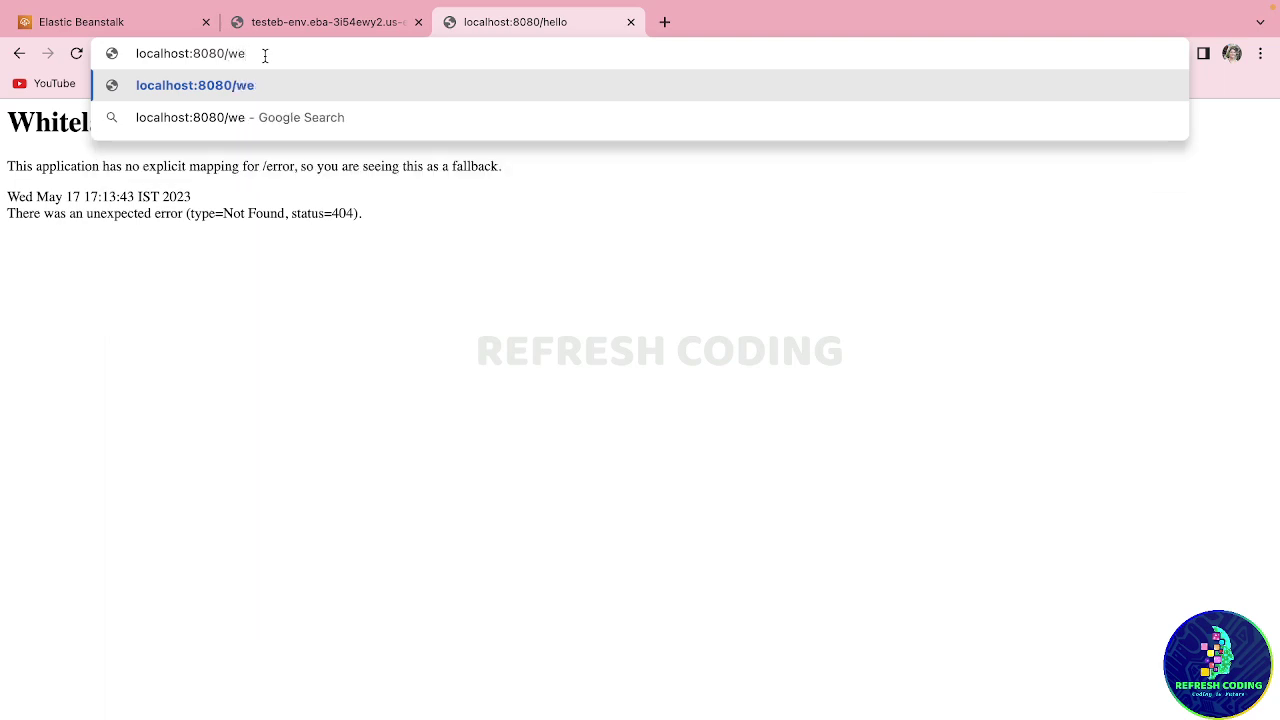
pyautogui.write('lcom')
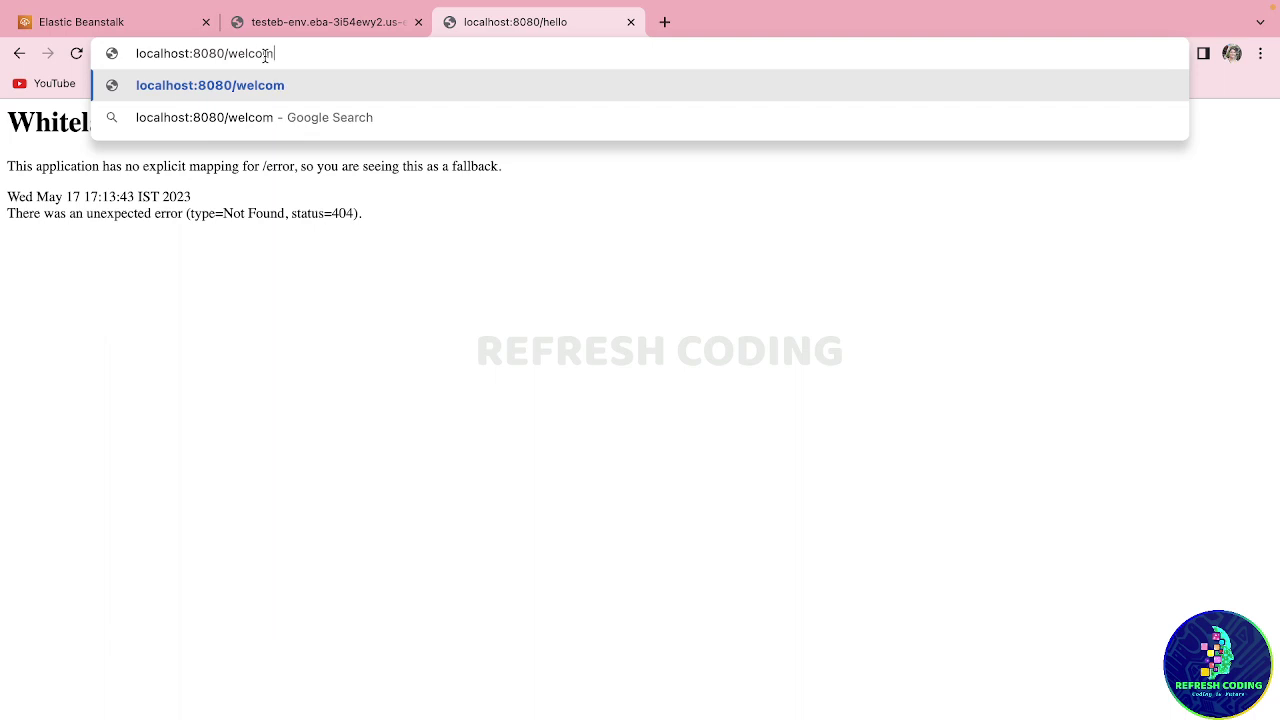
pyautogui.write('e')
pyautogui.press('Return')
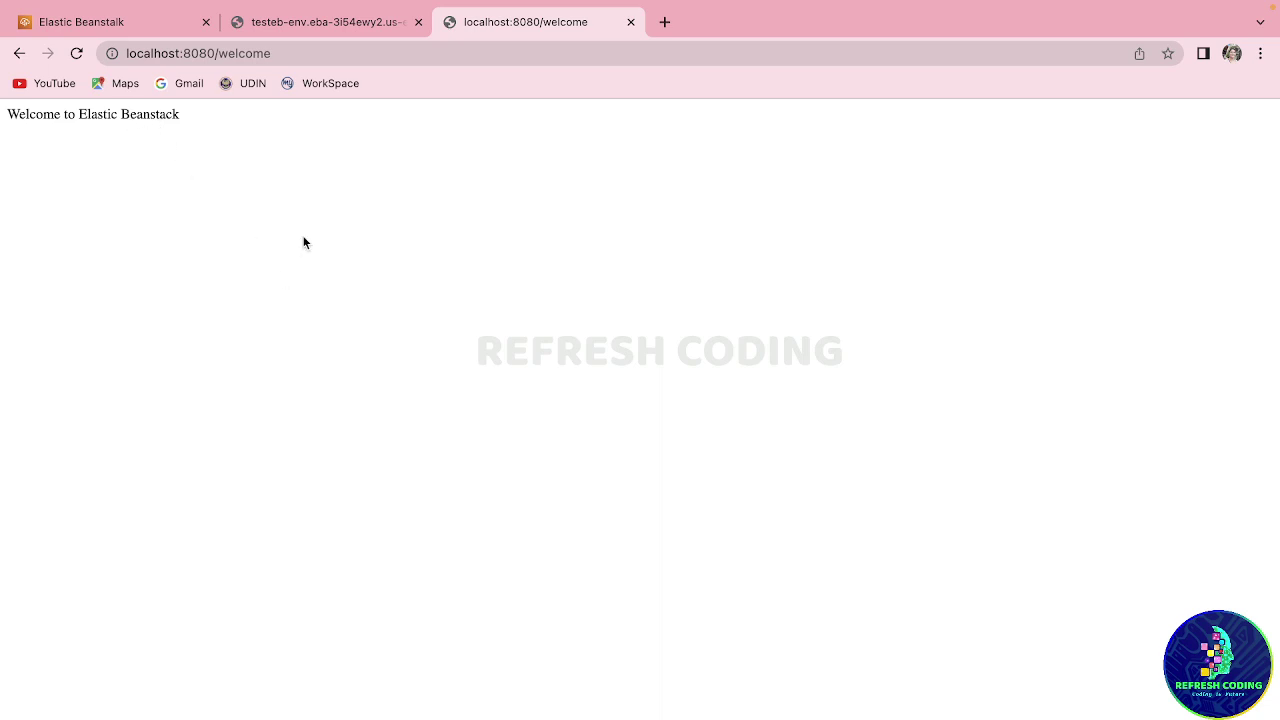
# - Load the /welcome endpoint on the deployed TestEB-env domain and compare its response with the local page
pyautogui.click(310, 26)
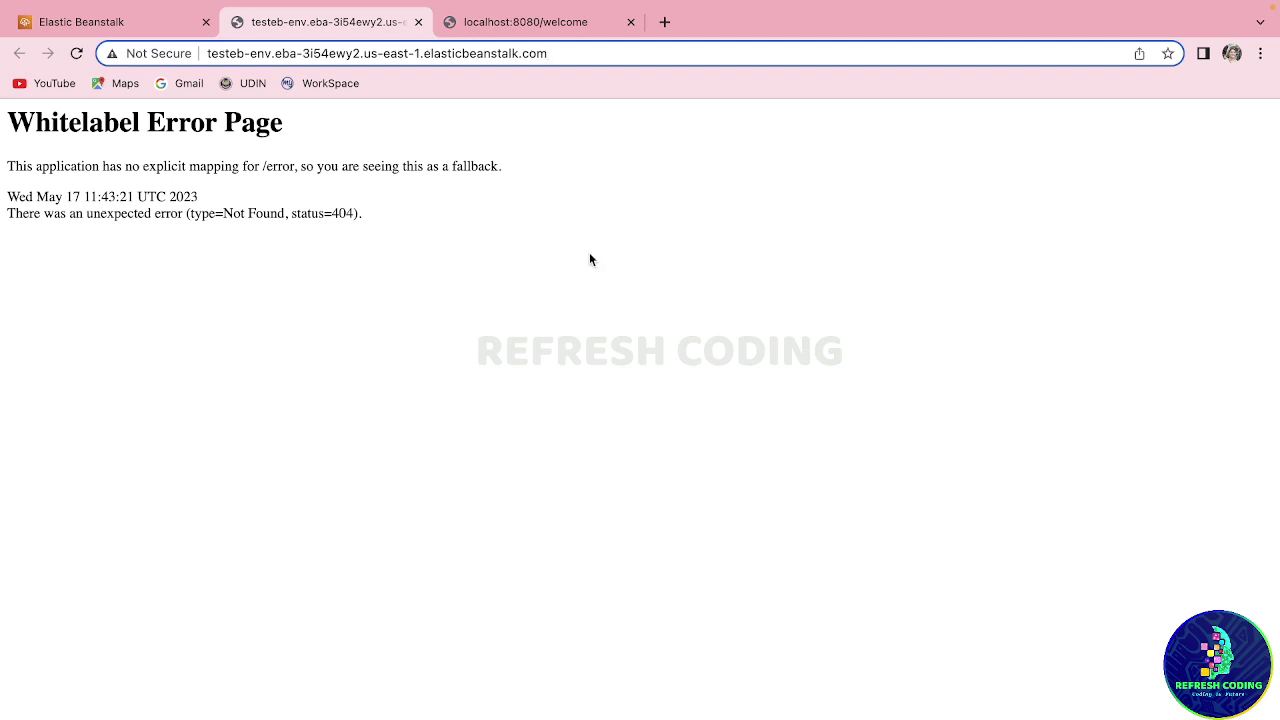
pyautogui.write('/')
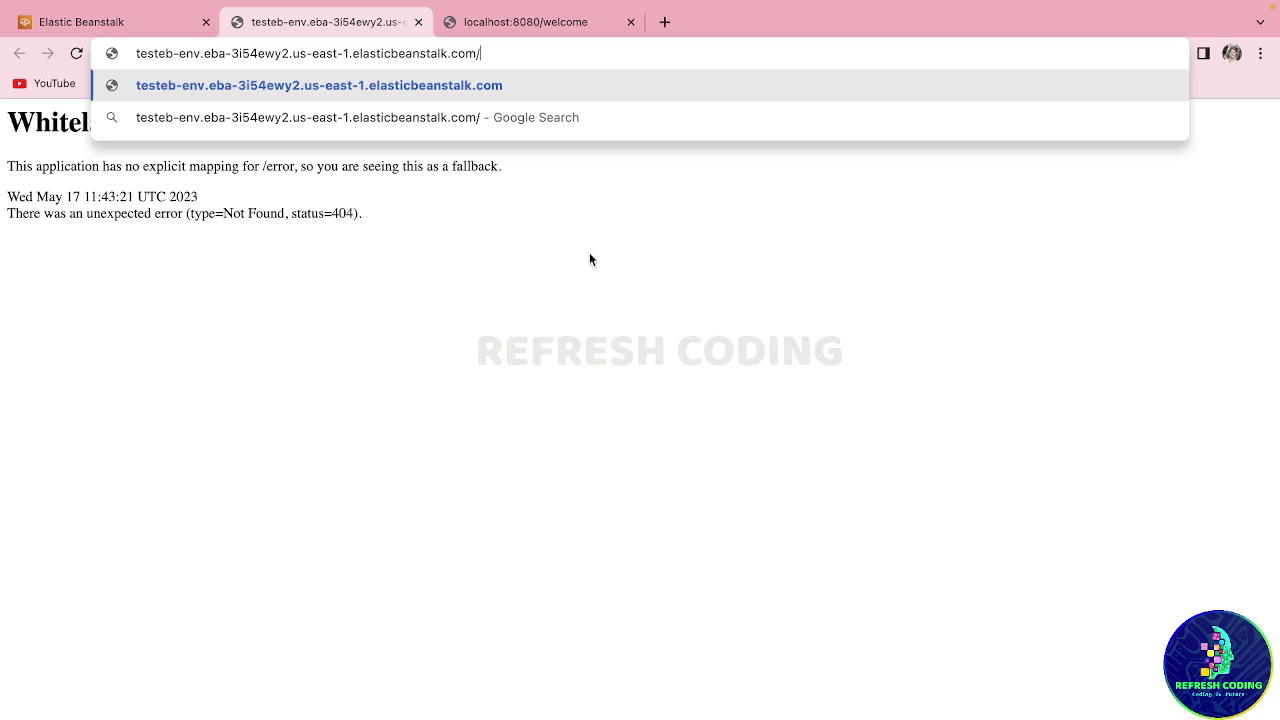
pyautogui.write('we')
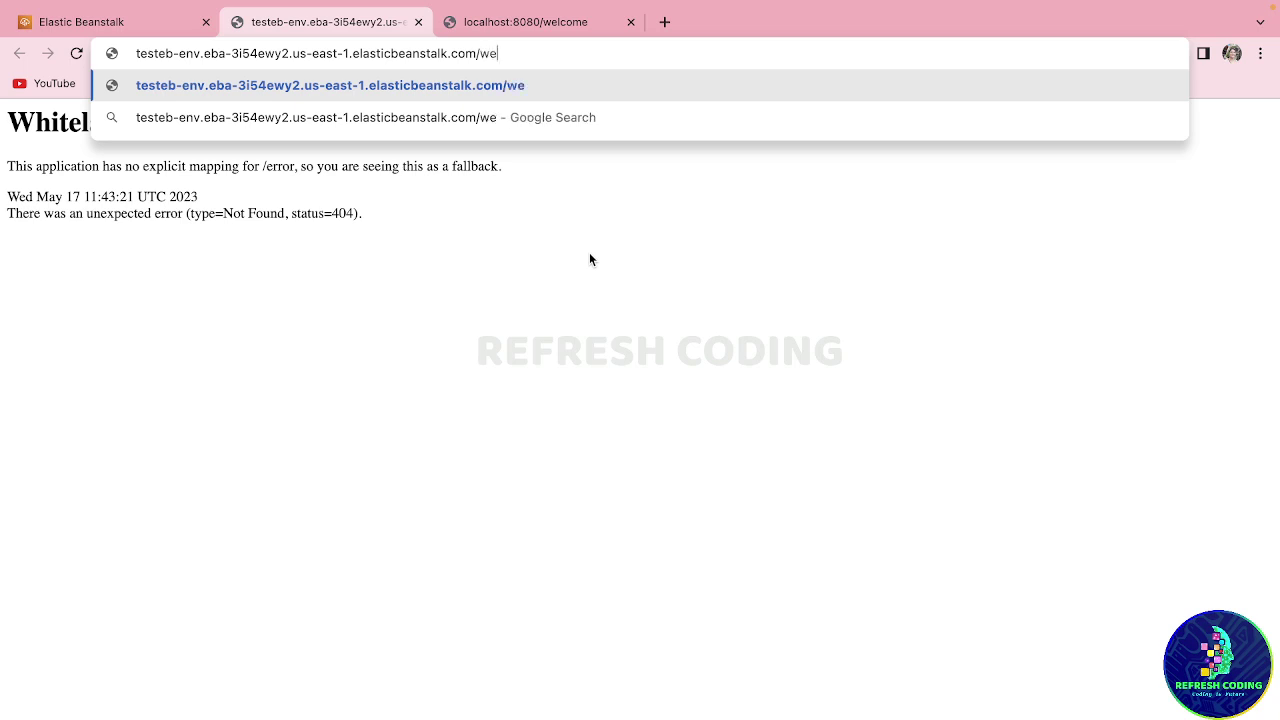
pyautogui.write('lco')
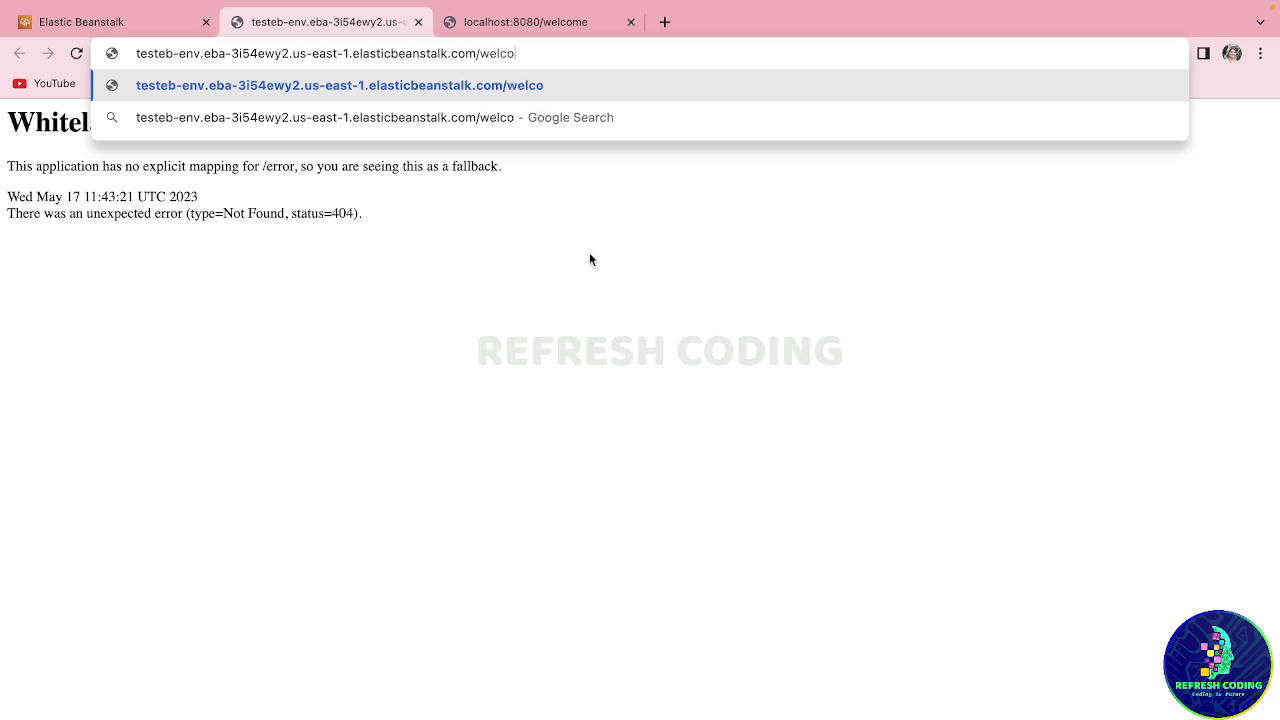
pyautogui.write('me')
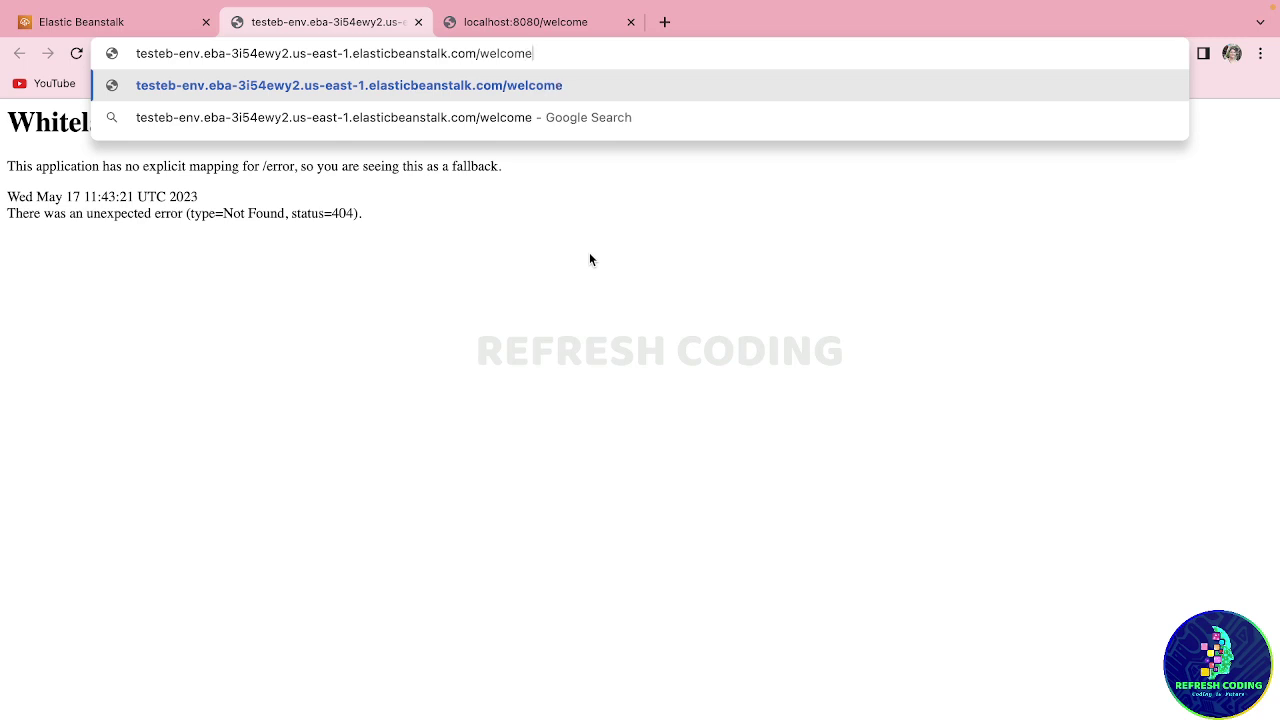
pyautogui.press('Return')
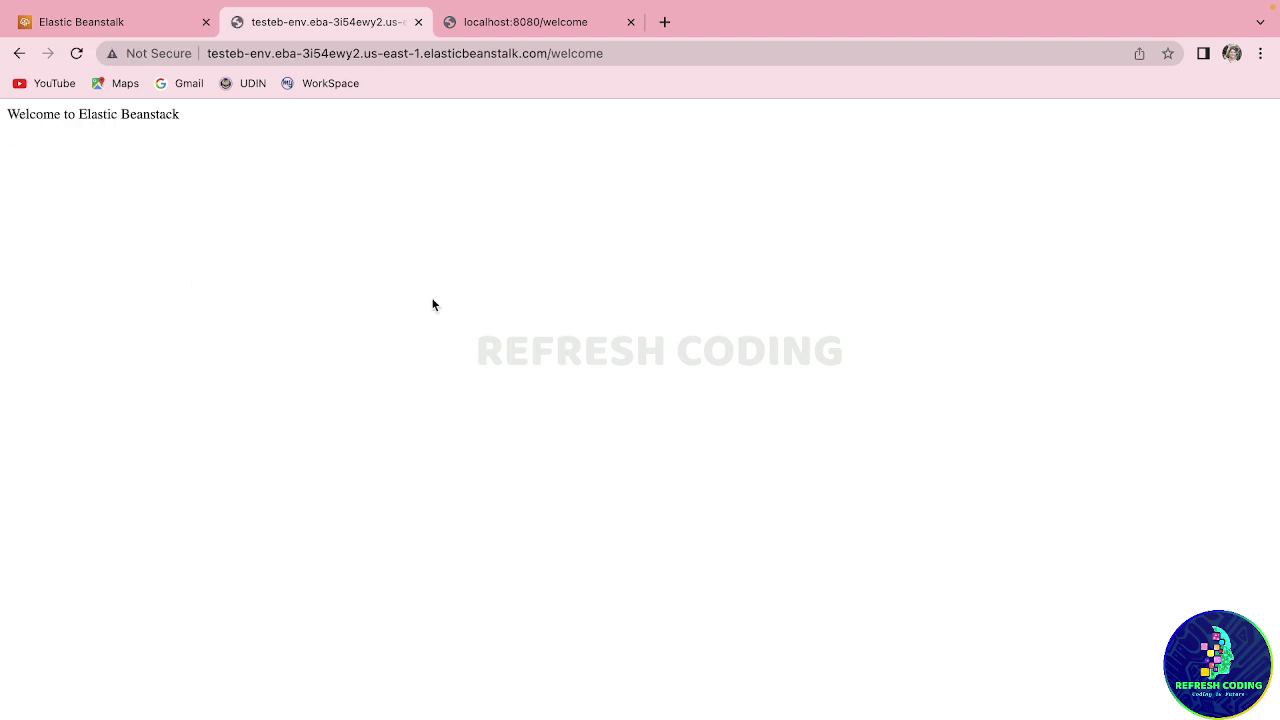
pyautogui.click(592, 31)
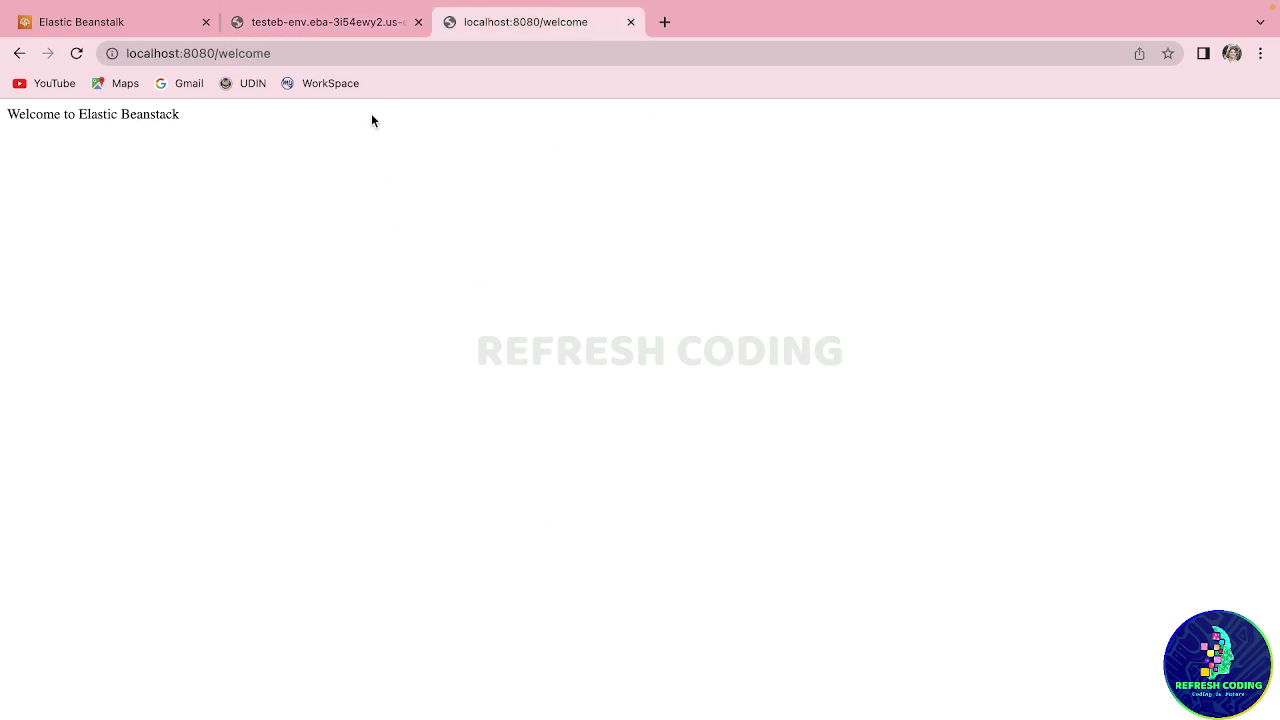
pyautogui.click(338, 21)
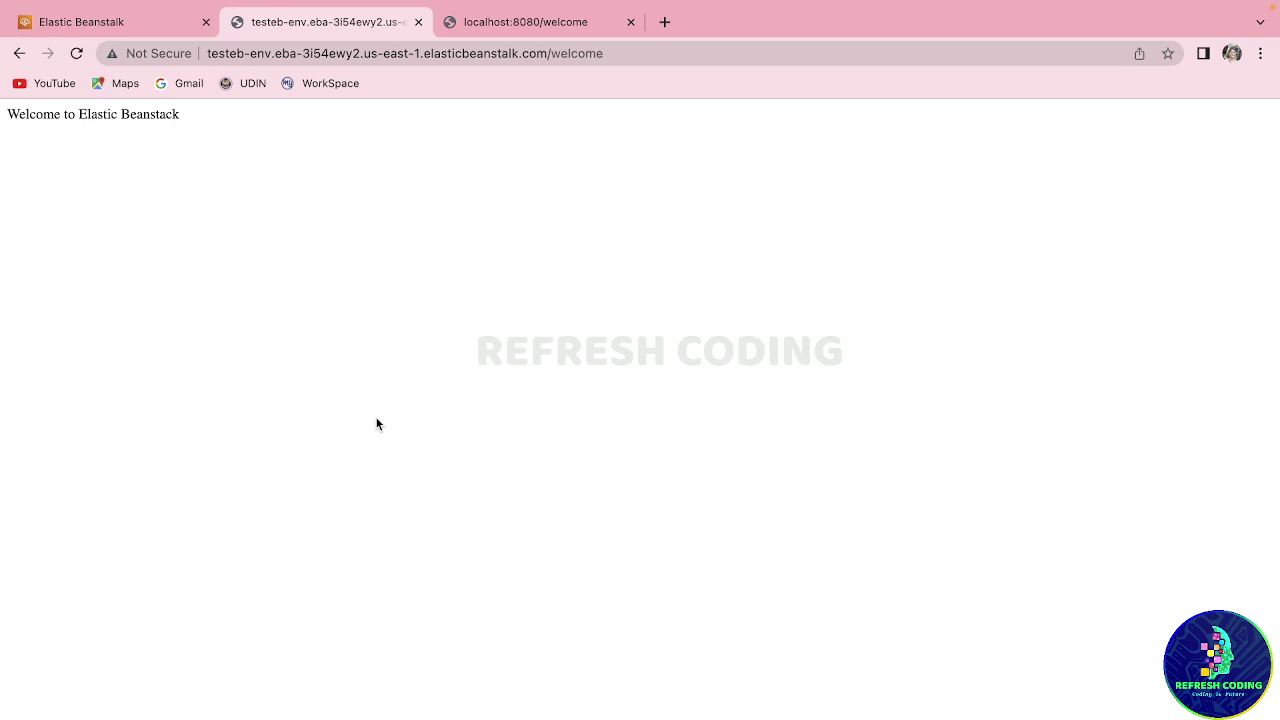
# - Return to the Elastic Beanstalk console and examine the overall health and service metrics of TestEB-env
pyautogui.click(150, 22)
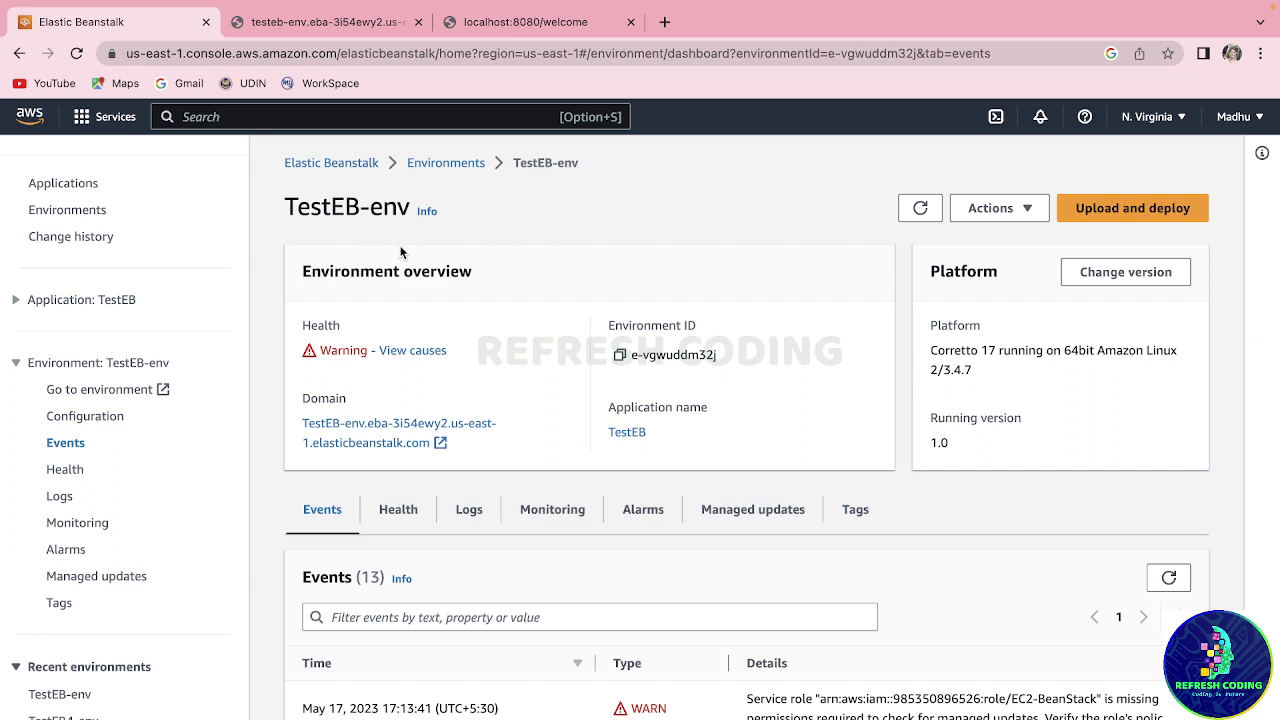
pyautogui.click(405, 513)
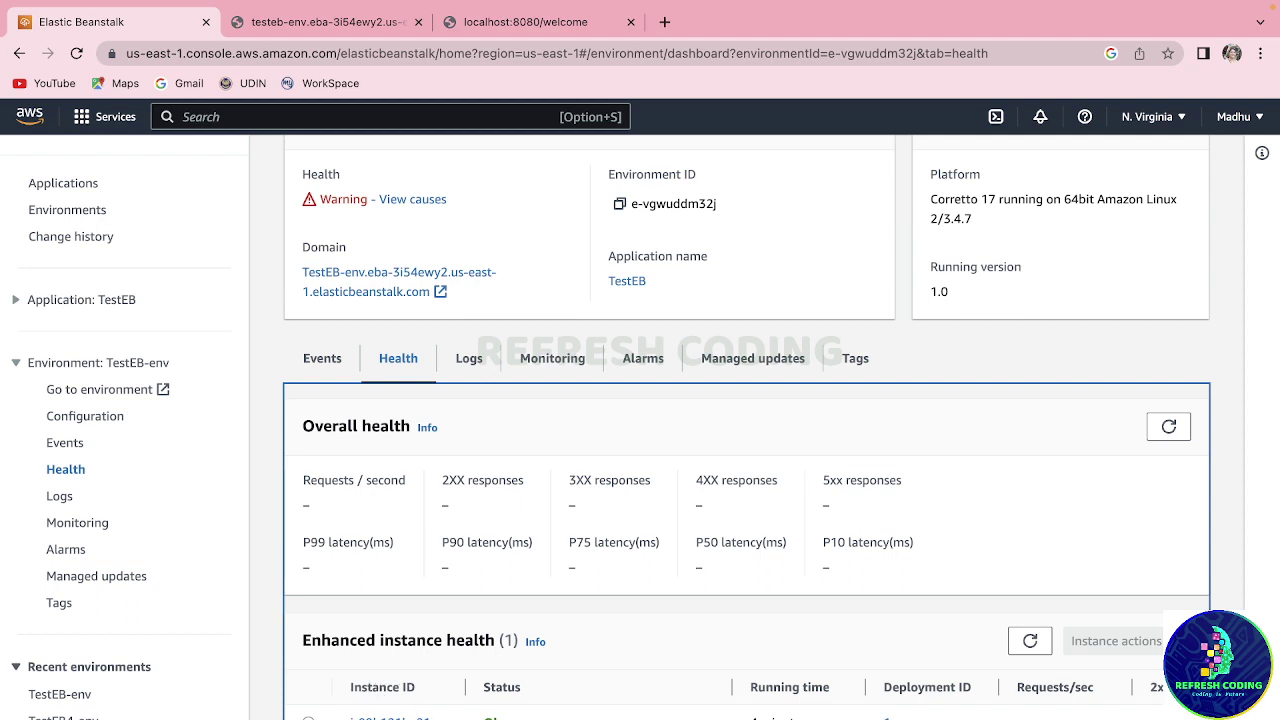
pyautogui.click(554, 362)
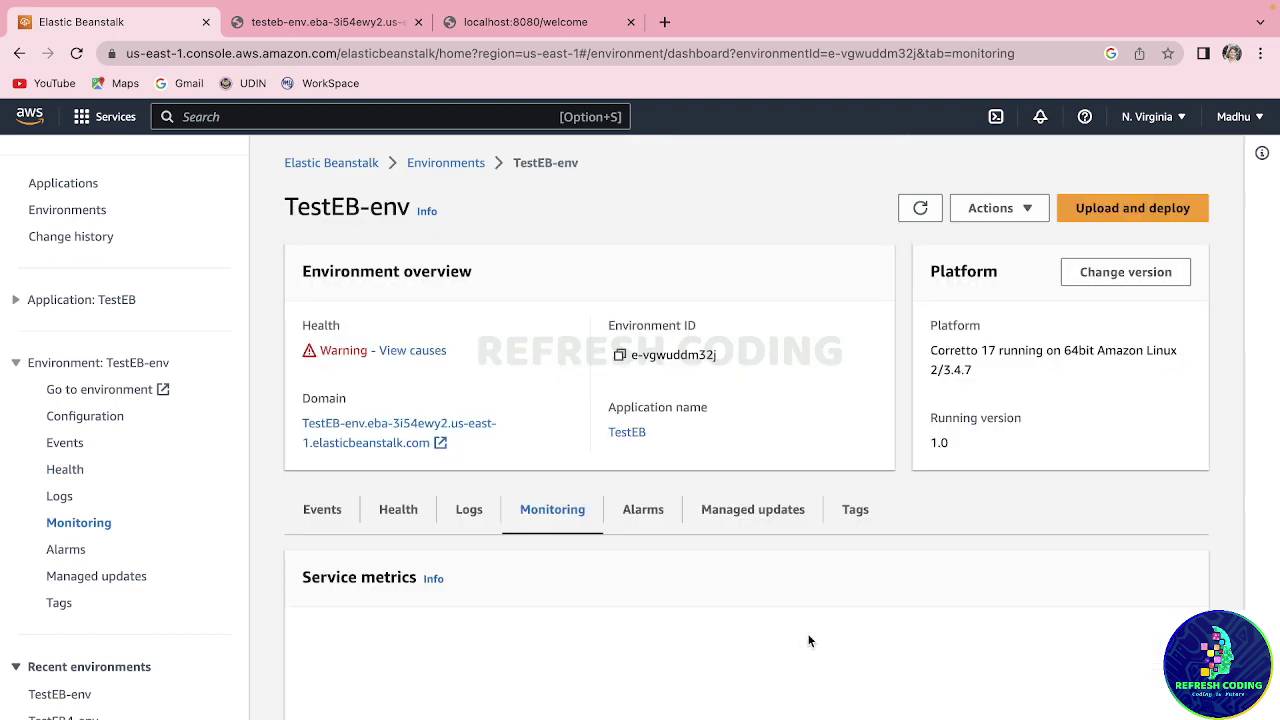
pyautogui.scroll(-3, 810, 641)
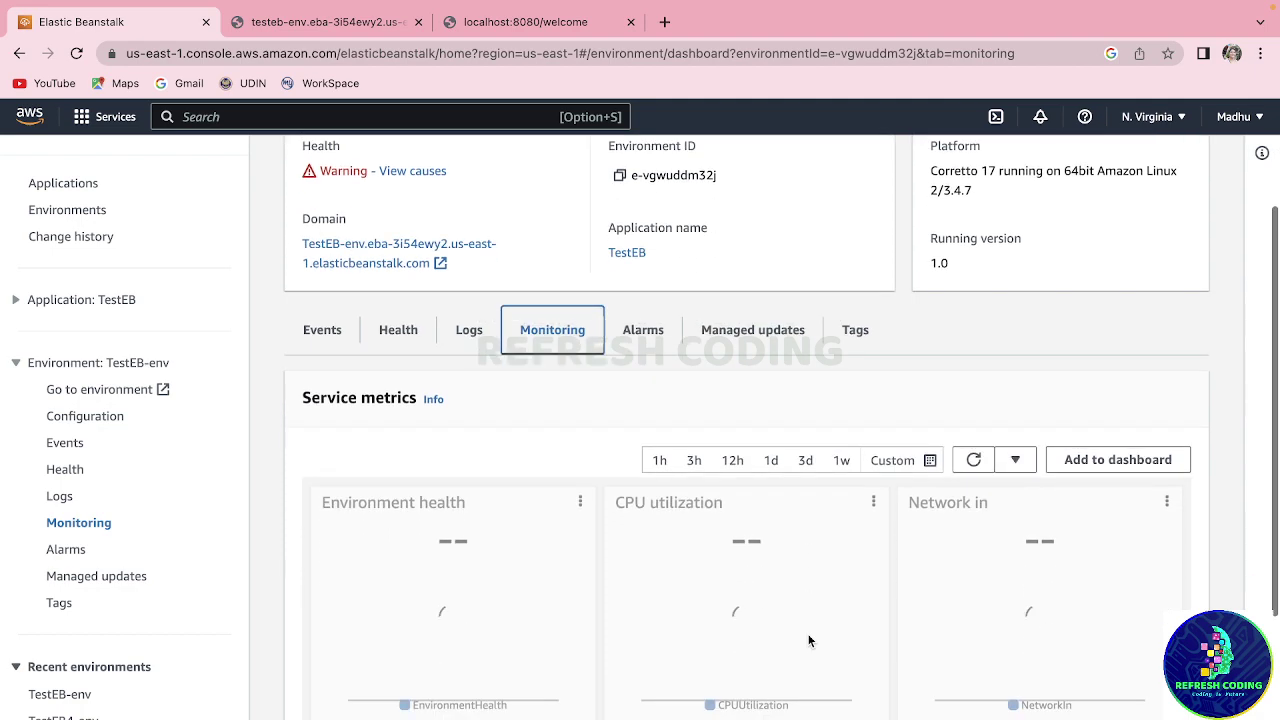
pyautogui.scroll(-3, 807, 634)
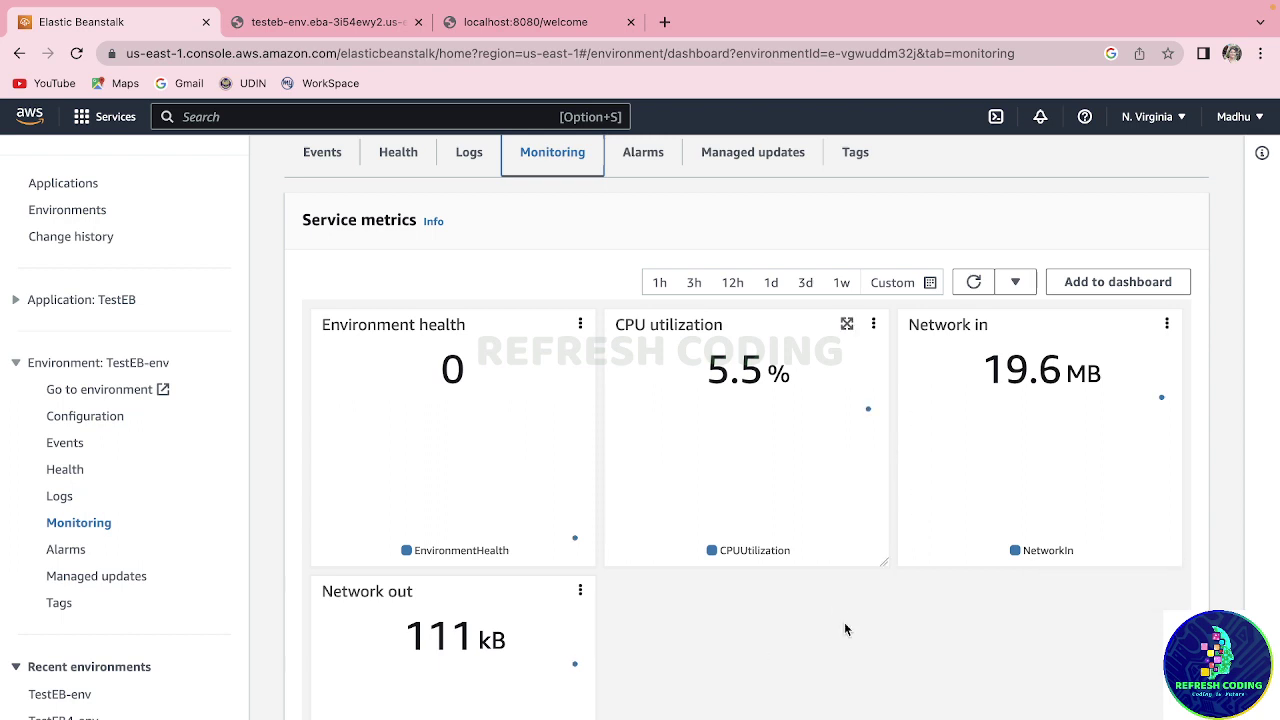
pyautogui.scroll(5, 845, 628)
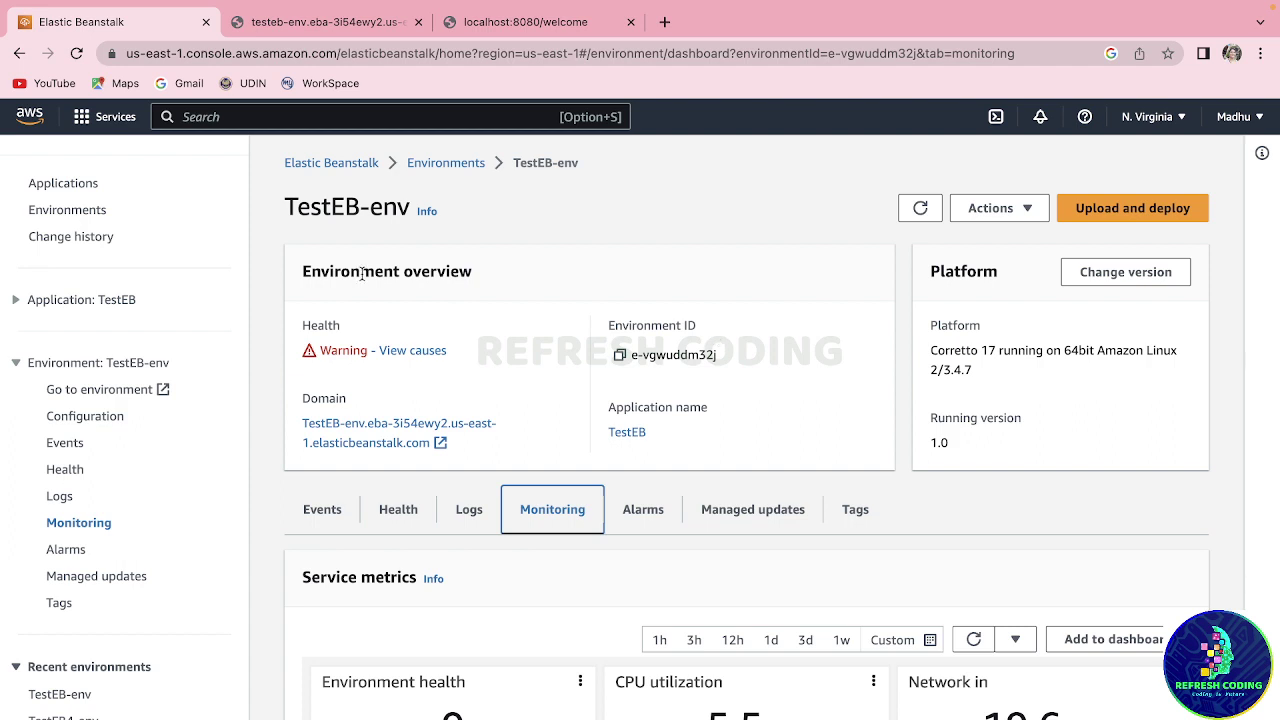
# - Look through the lists of environments and applications, including the environments belonging to the TestEB application
pyautogui.click(90, 216)
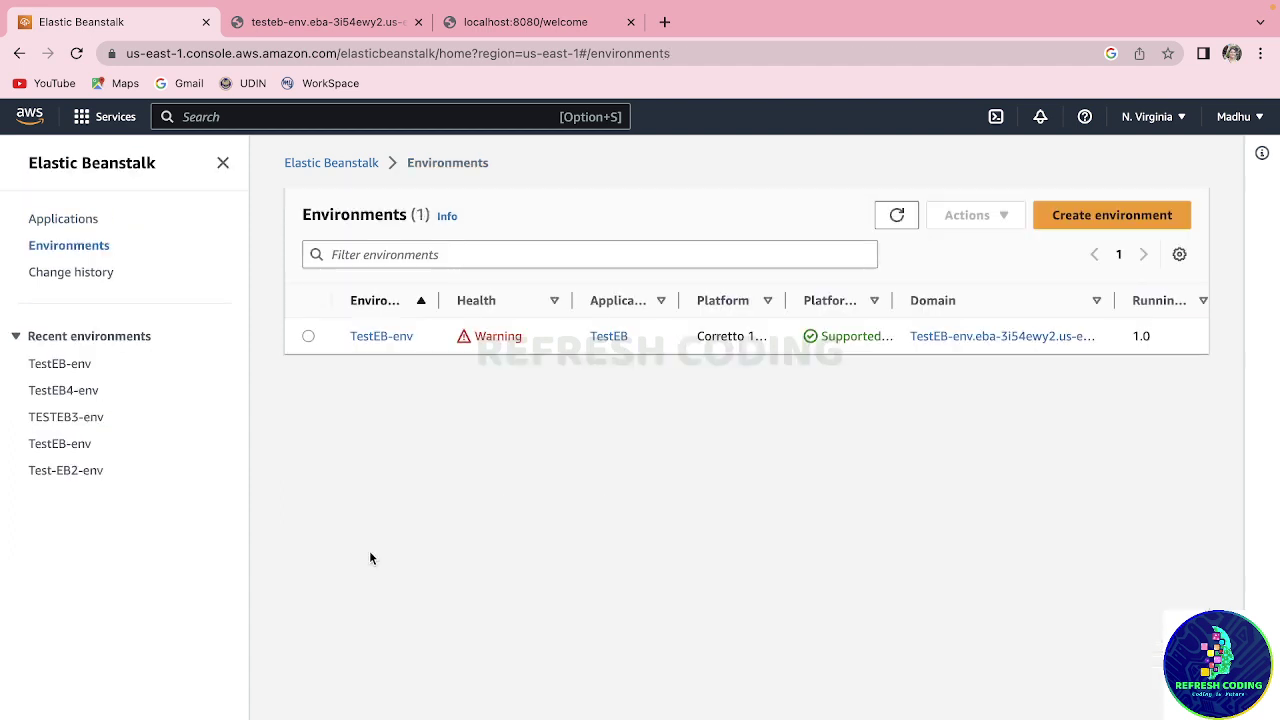
pyautogui.click(62, 219)
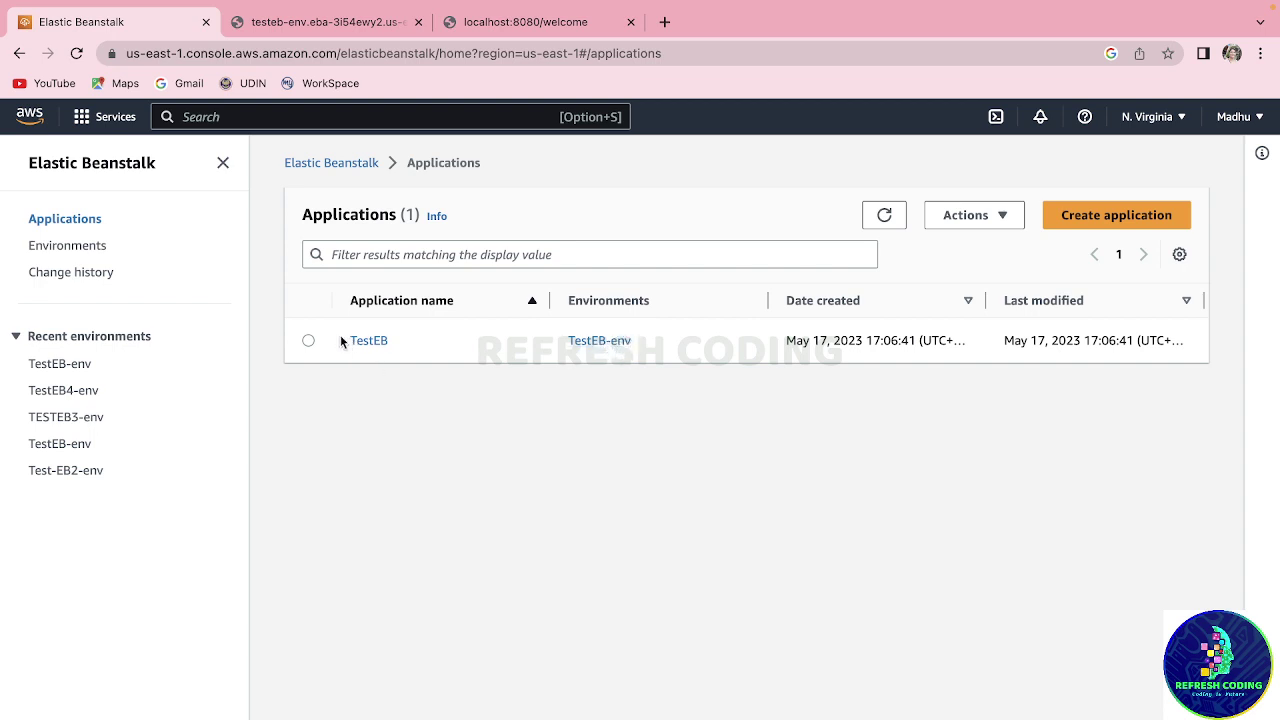
pyautogui.click(376, 345)
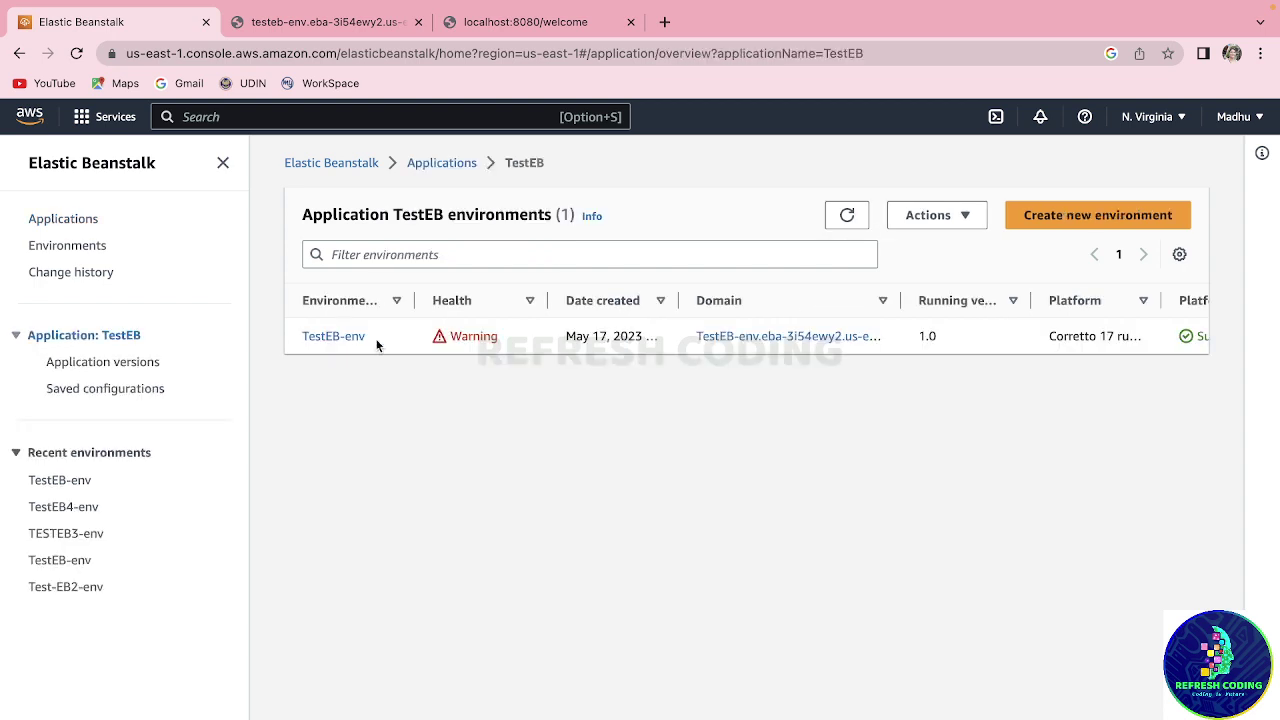
pyautogui.click(90, 256)
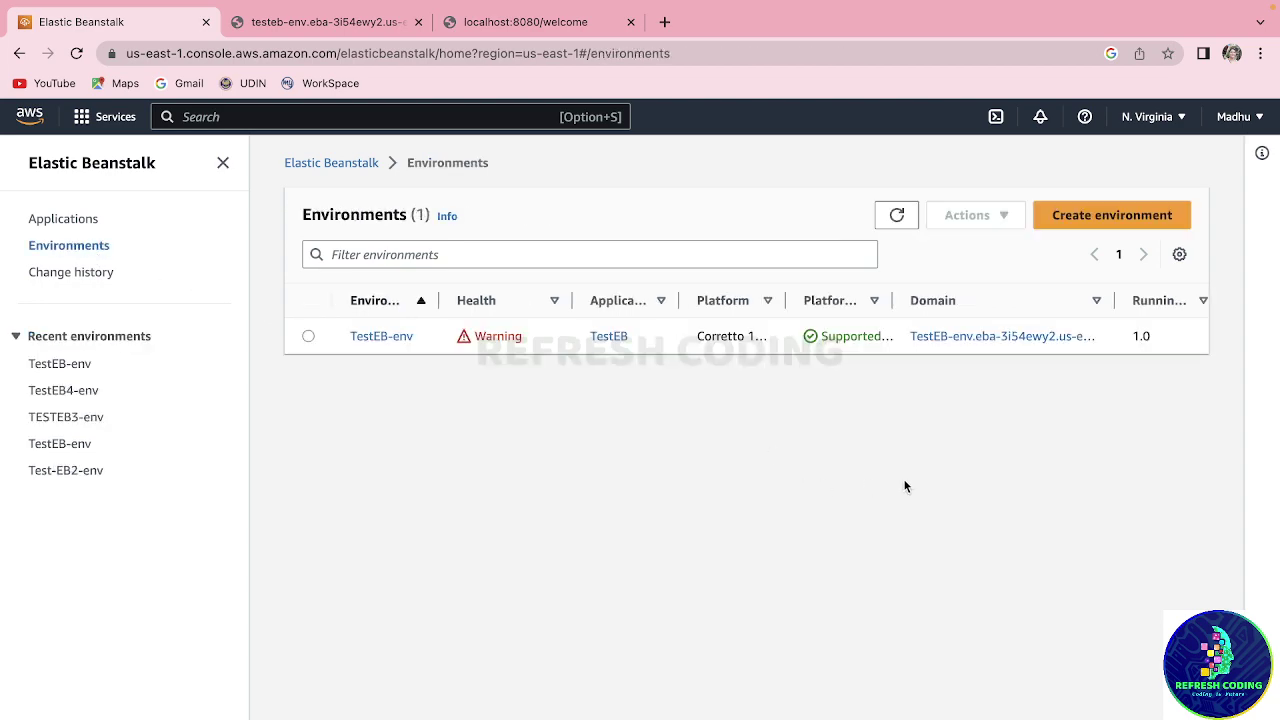
# - Open TestEB-env and view its Upload and deploy options without deploying a new version
pyautogui.click(370, 337)
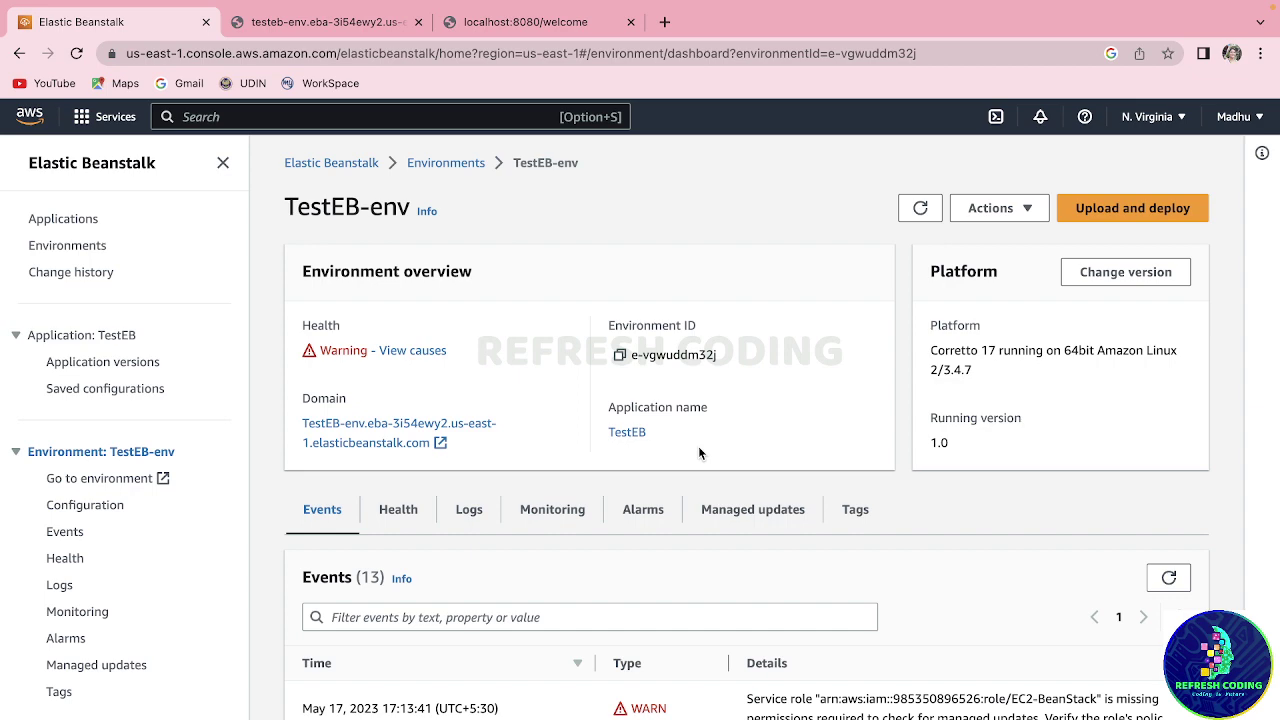
pyautogui.click(1126, 217)
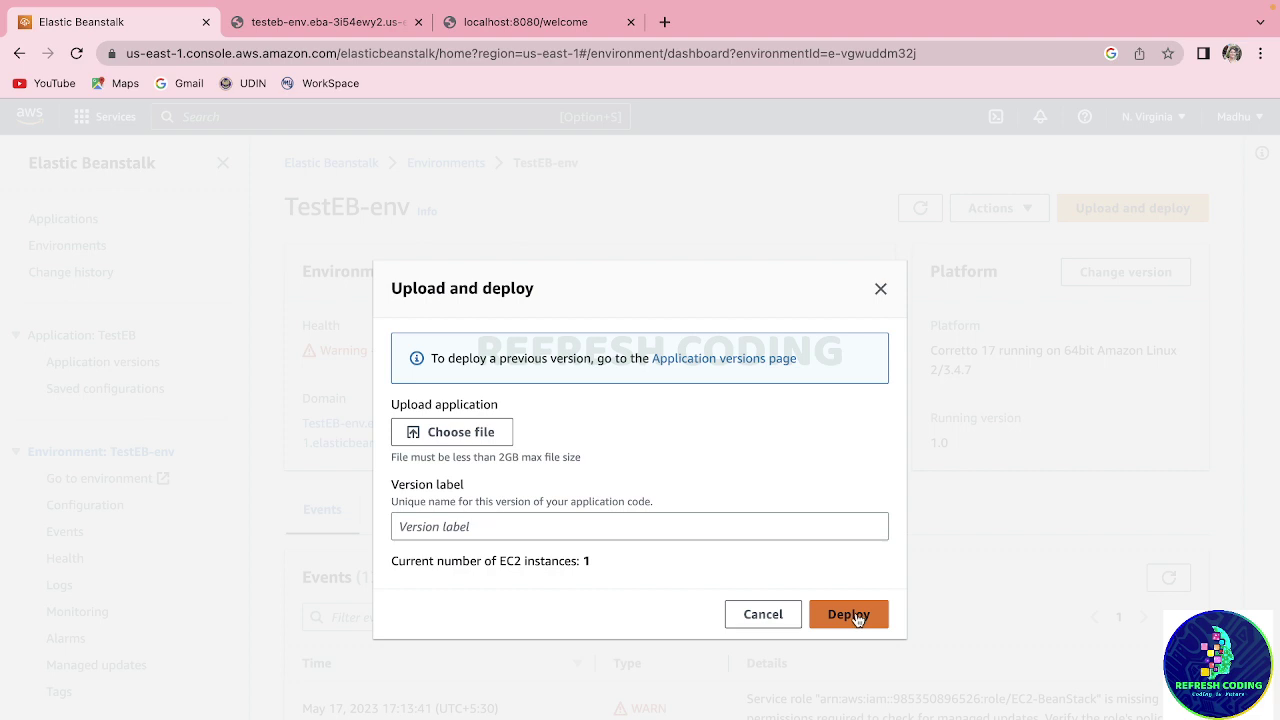
pyautogui.click(762, 617)
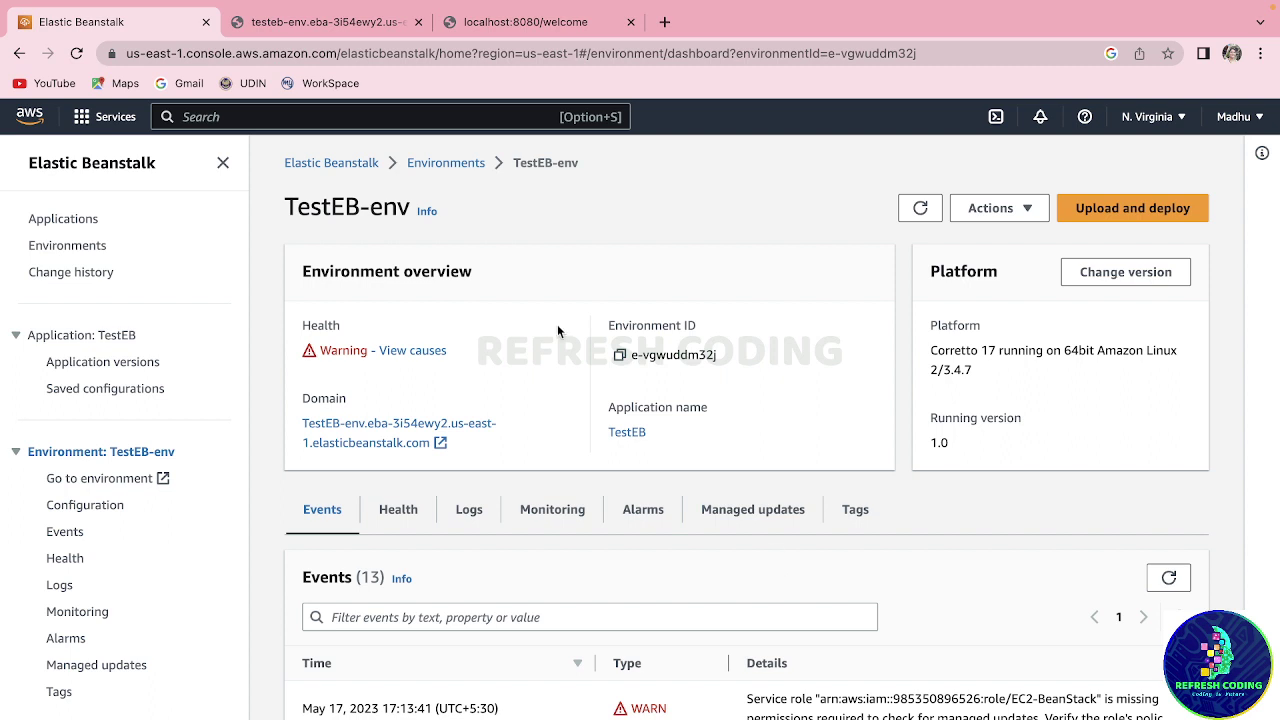
# - Terminate the TestEB-env environment from the environments list, entering TestEB-env as the confirmation name
pyautogui.click(90, 247)
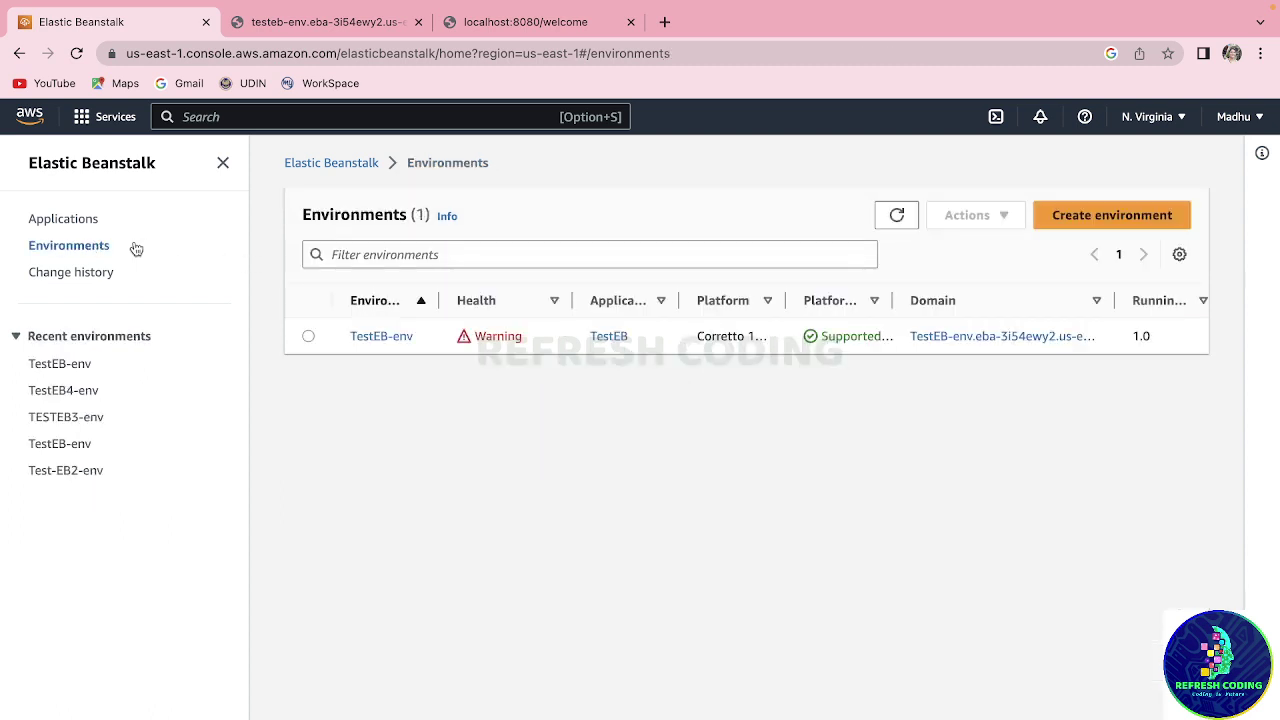
pyautogui.click(308, 337)
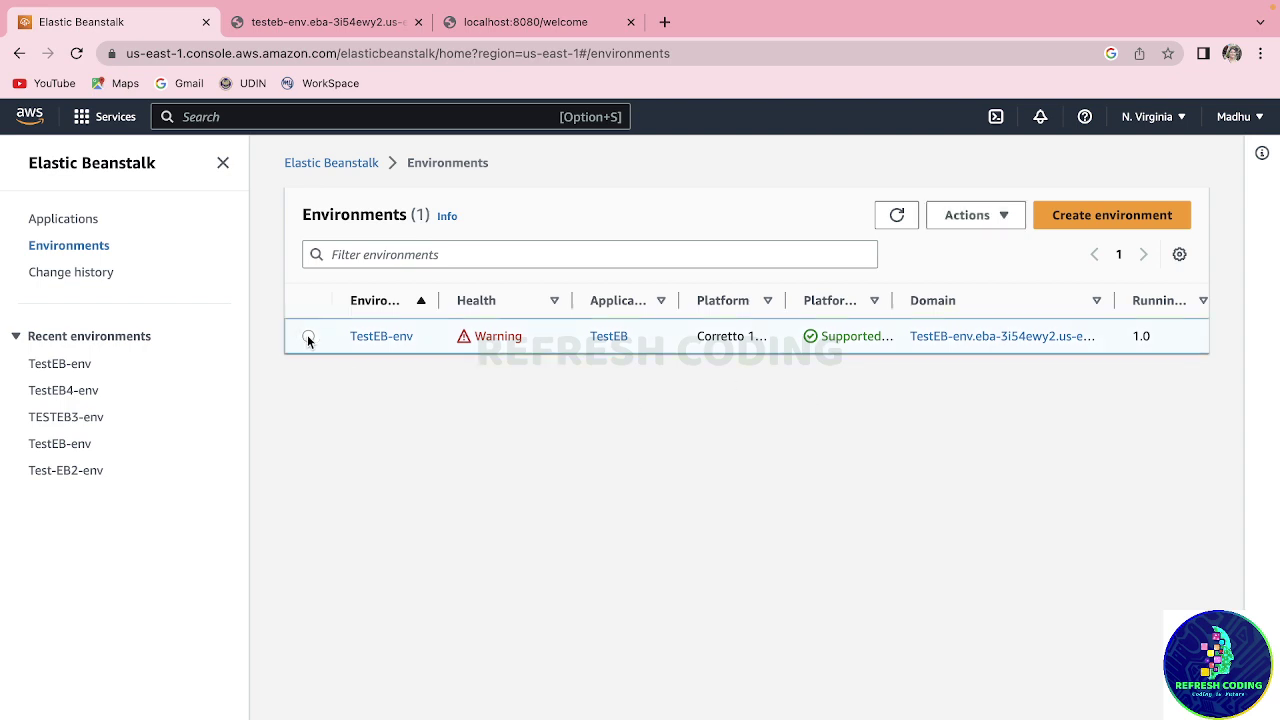
pyautogui.click(988, 224)
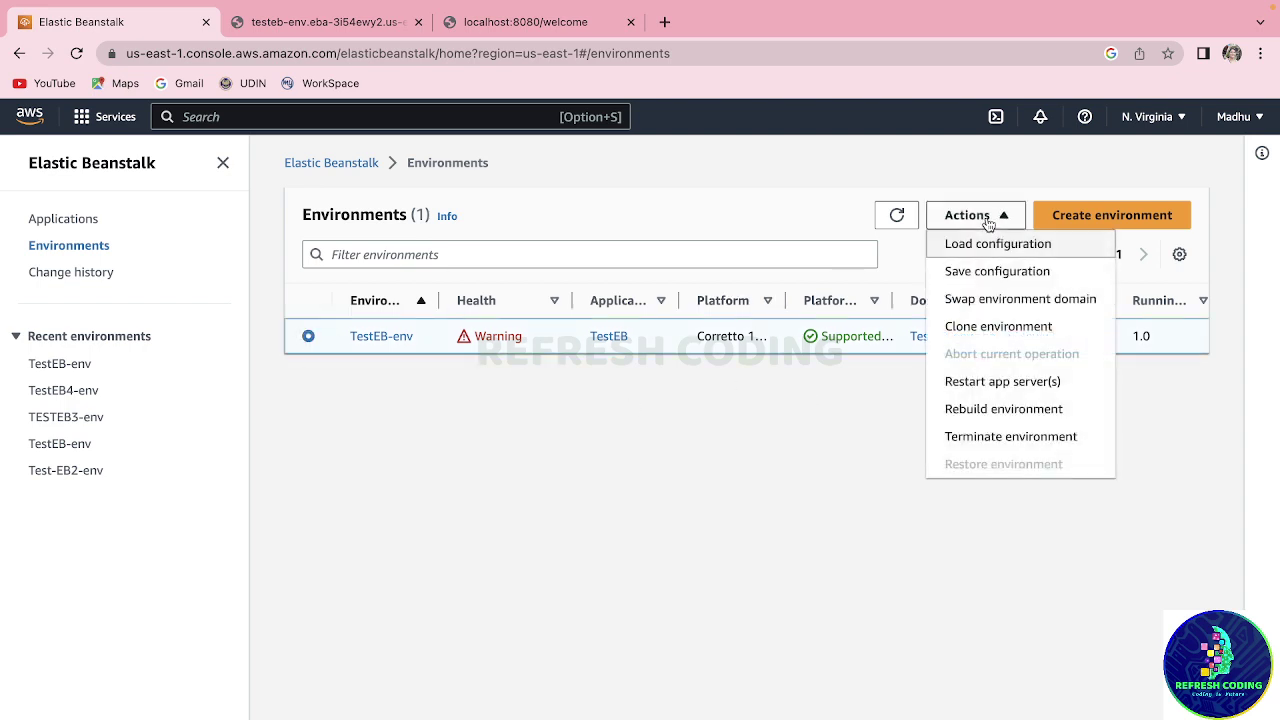
pyautogui.click(1012, 437)
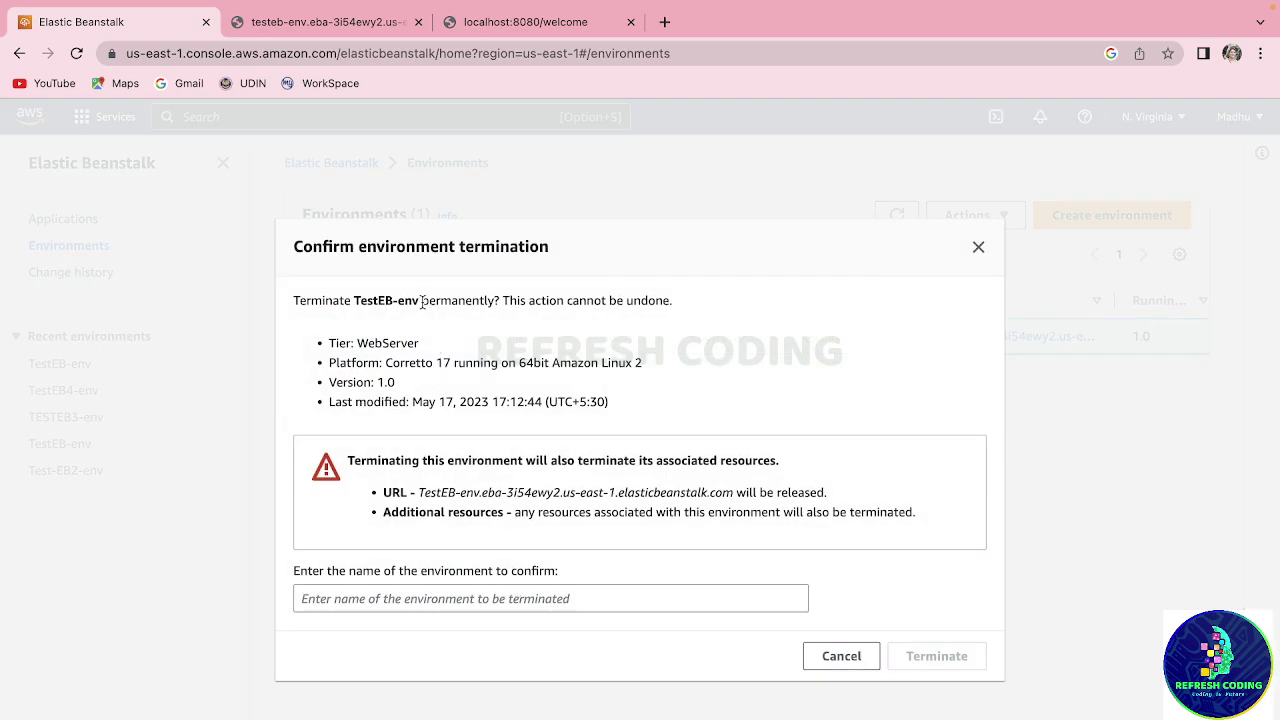
pyautogui.moveTo(421, 302); pyautogui.dragTo(352, 298)
pyautogui.press('super+c')
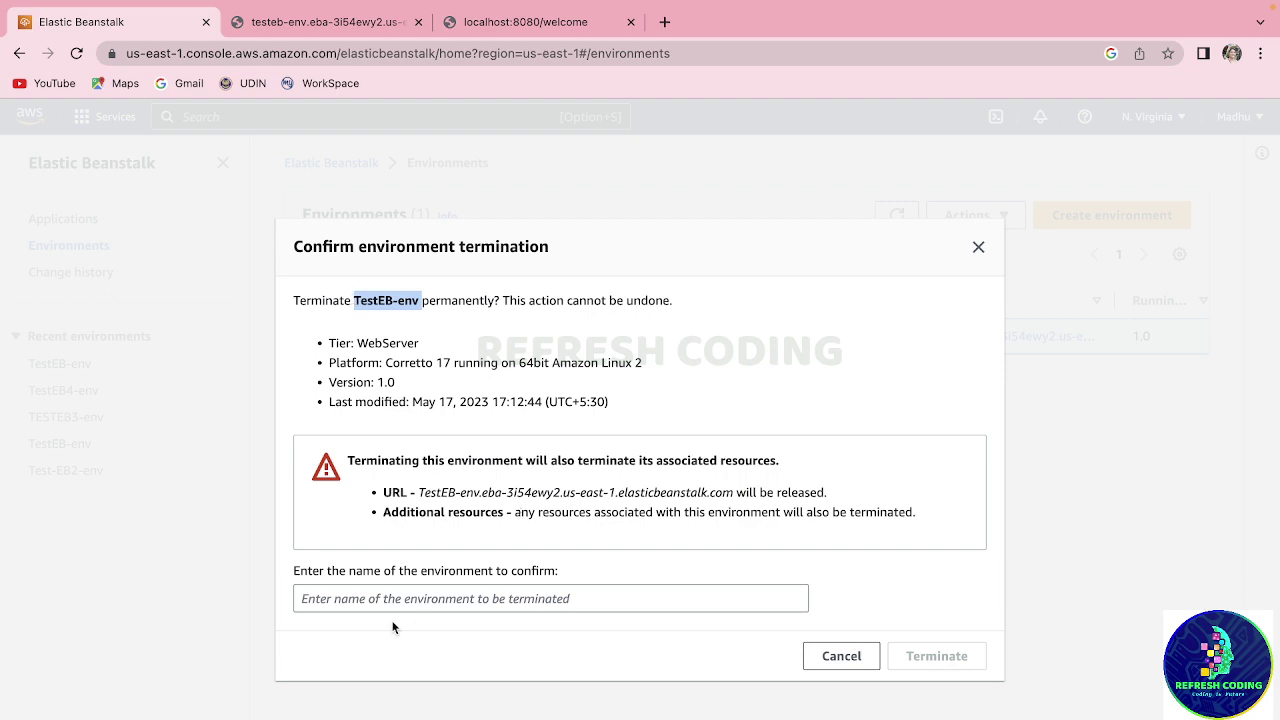
pyautogui.click(346, 590)
pyautogui.press('super+v')
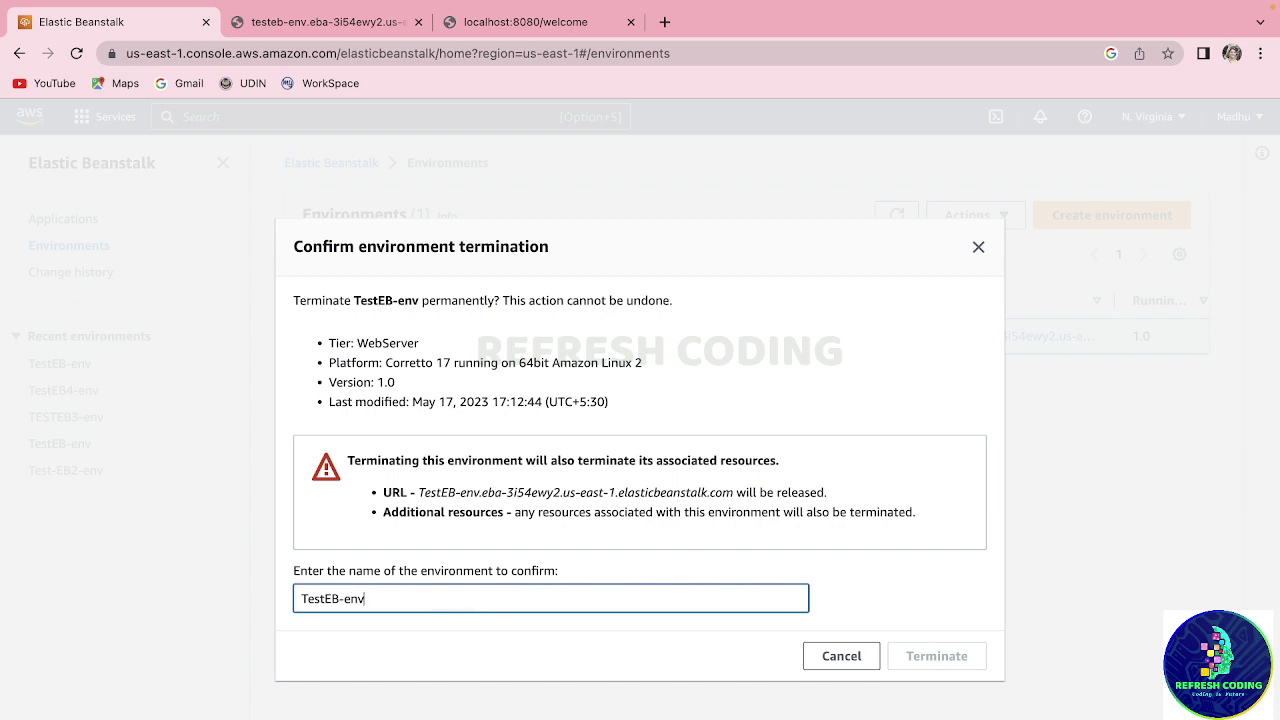
pyautogui.click(930, 660)
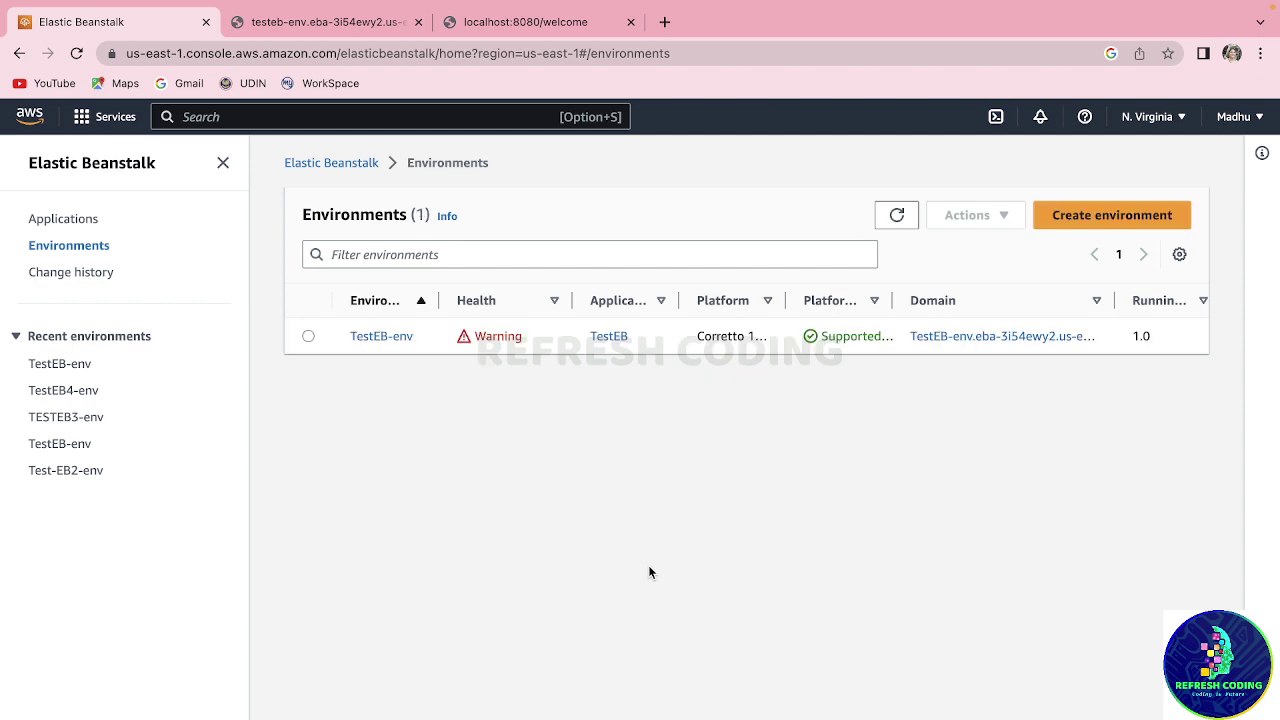
# - Delete the TestEB application from the applications list, entering TestEB as the confirmation name
pyautogui.click(82, 221)
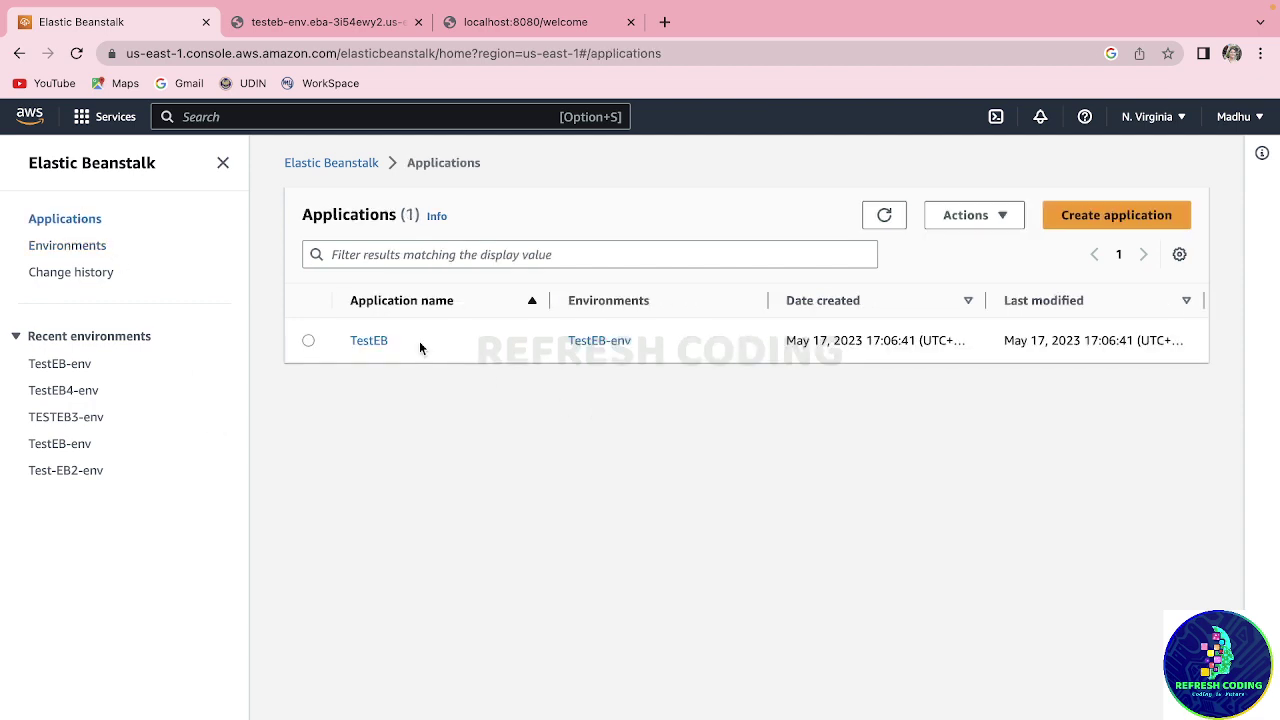
pyautogui.click(306, 341)
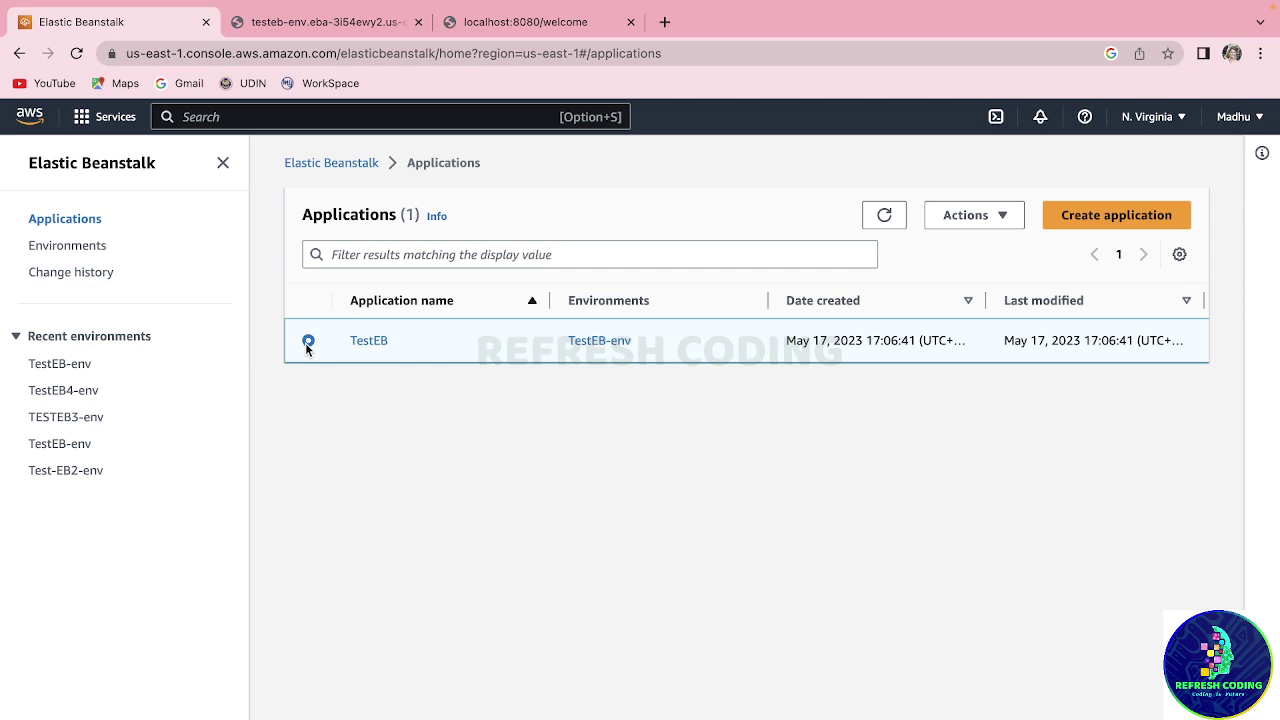
pyautogui.click(975, 215)
pyautogui.click(982, 274)
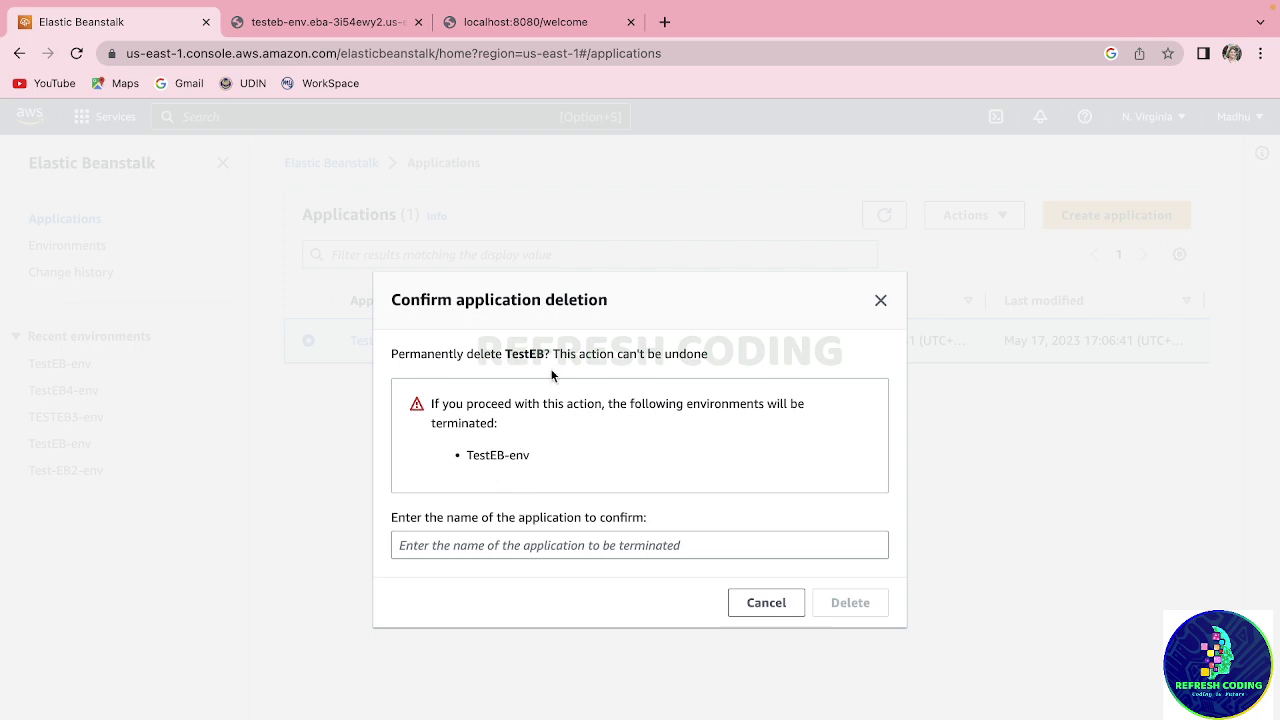
pyautogui.moveTo(546, 353); pyautogui.dragTo(505, 356)
pyautogui.press('super+c')
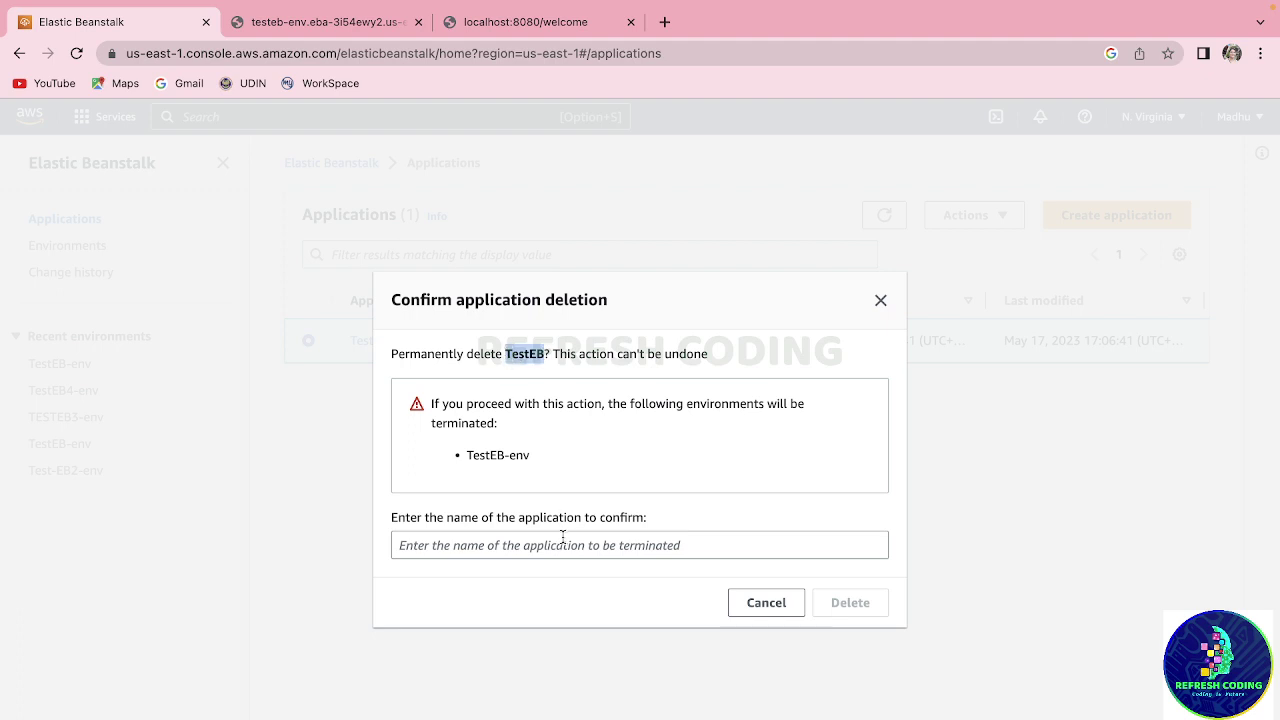
pyautogui.click(476, 549)
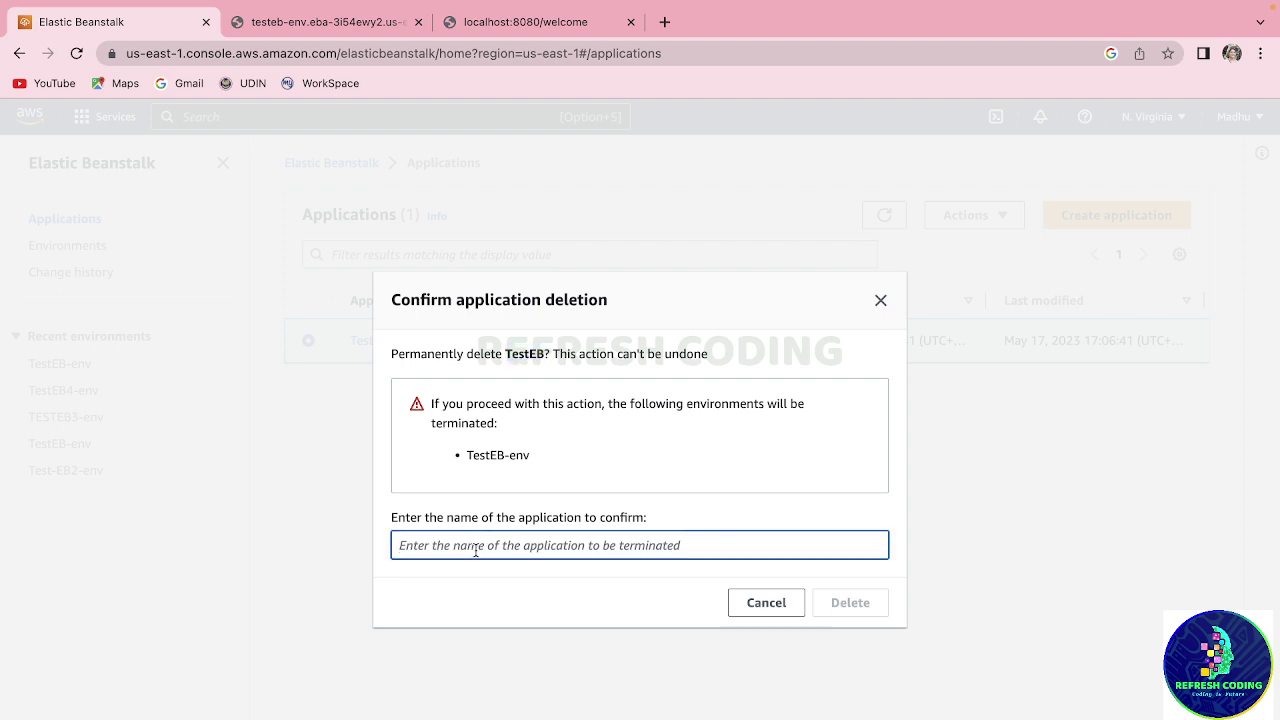
pyautogui.press('super+v')
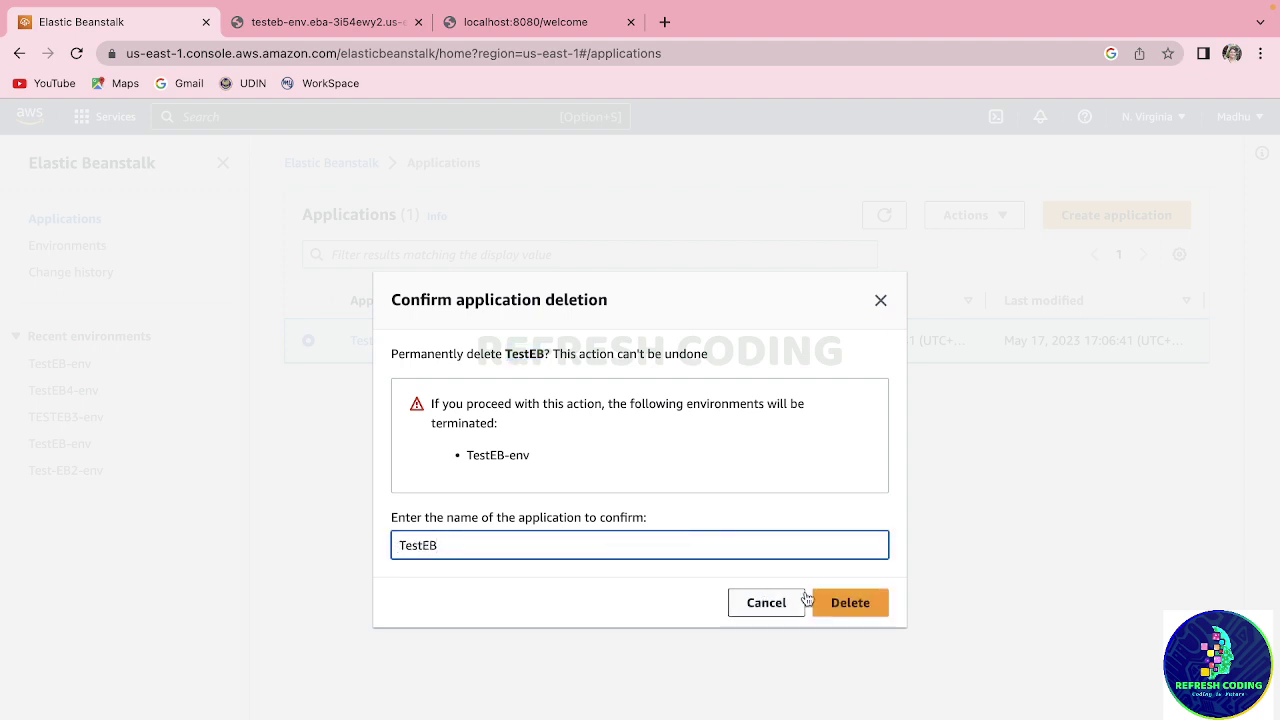
pyautogui.click(842, 603)
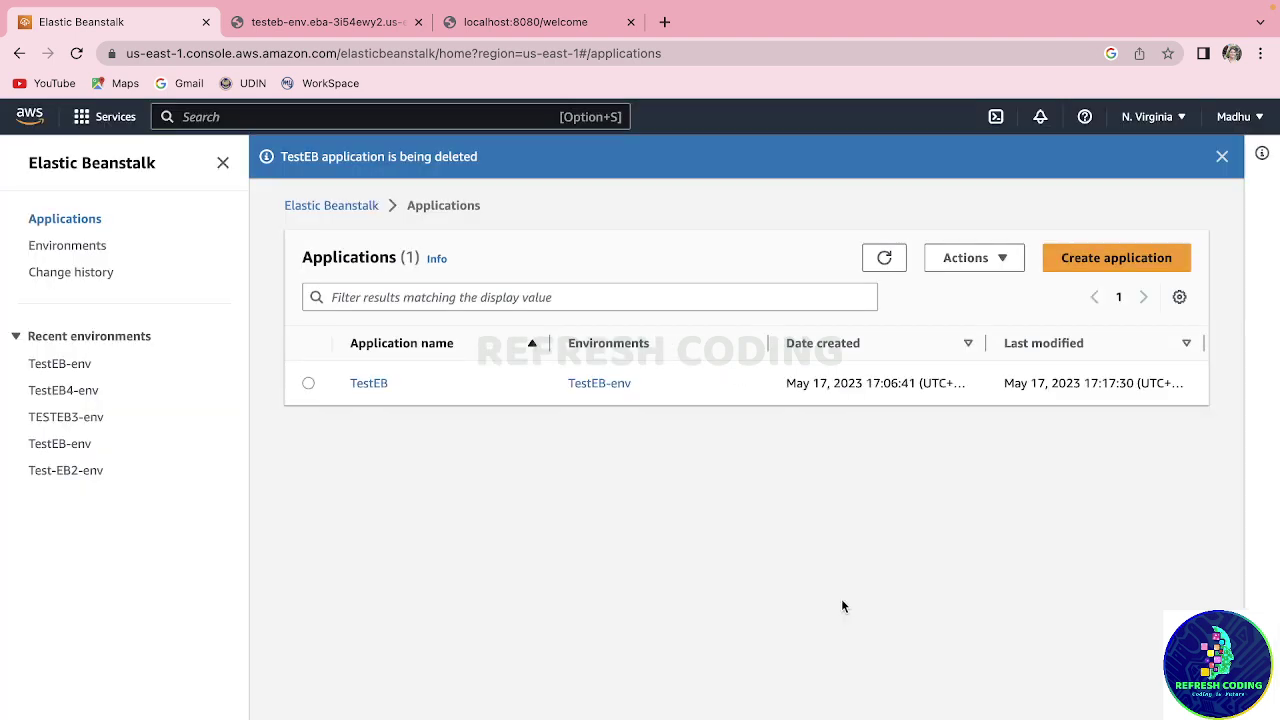